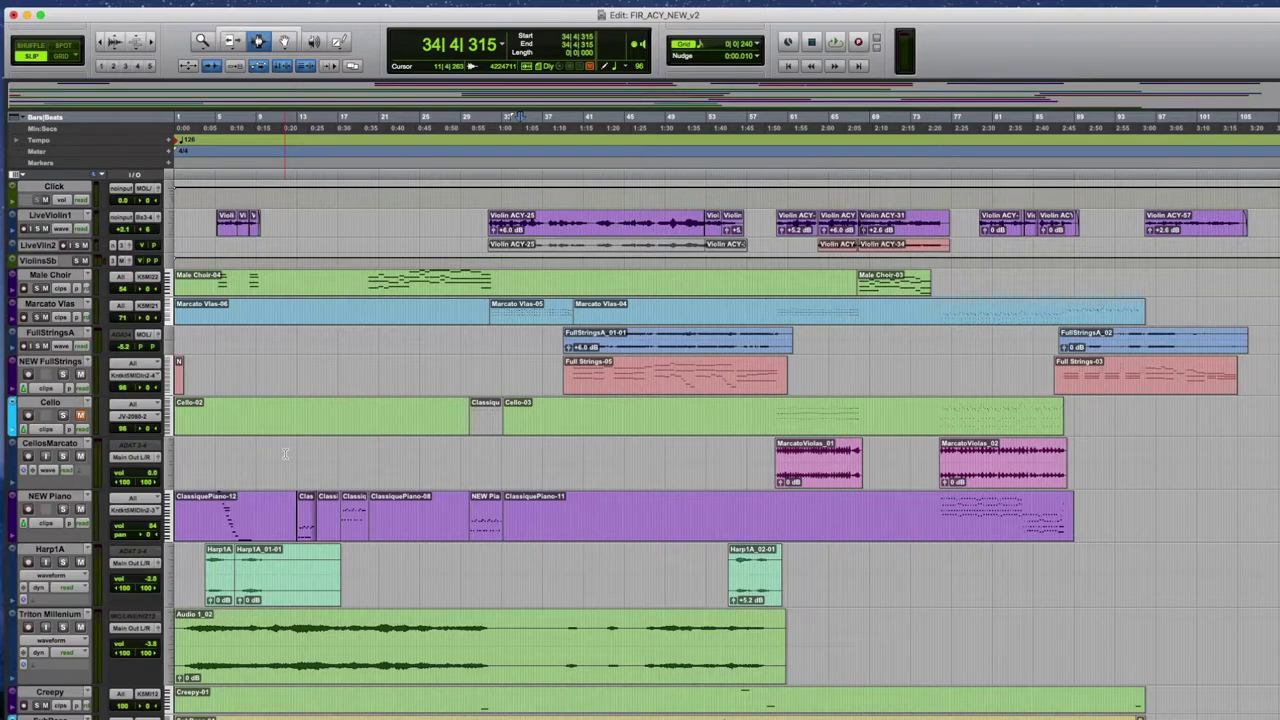
# Look over the session's tracks, from the live violins down to the gong audio.
pyautogui.scroll(-10, 285, 454)
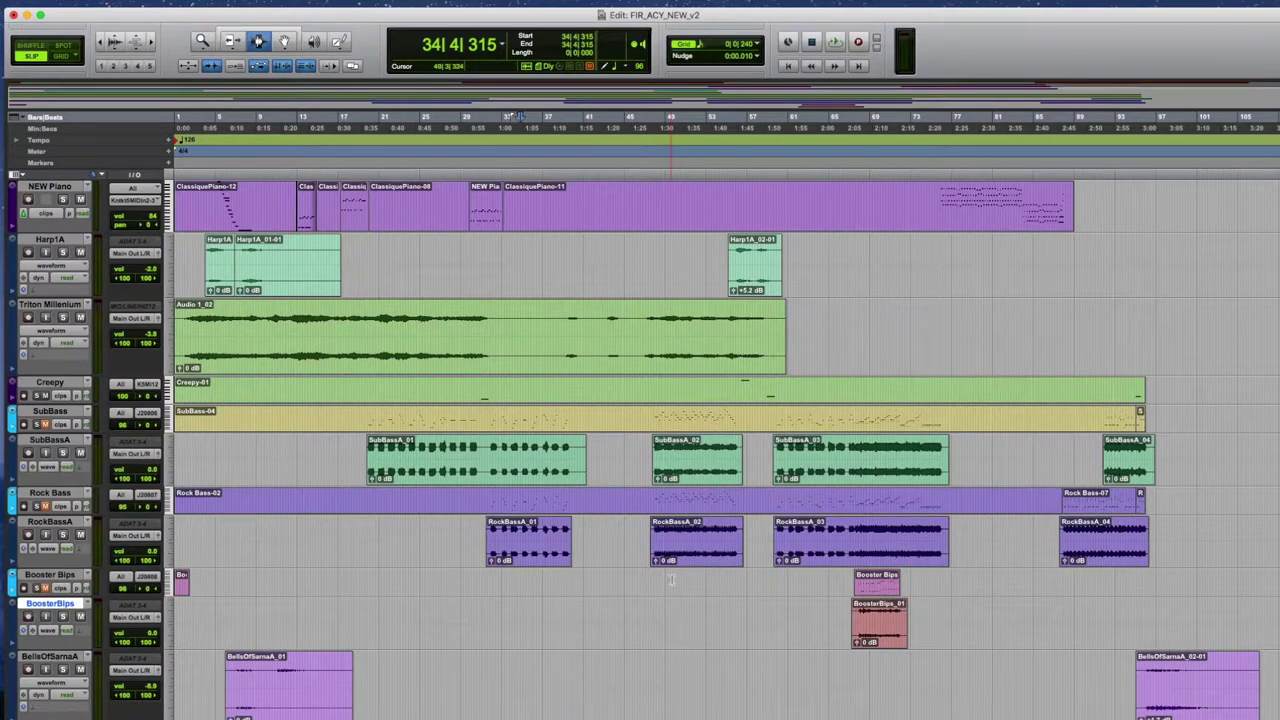
pyautogui.scroll(-12, 407, 578)
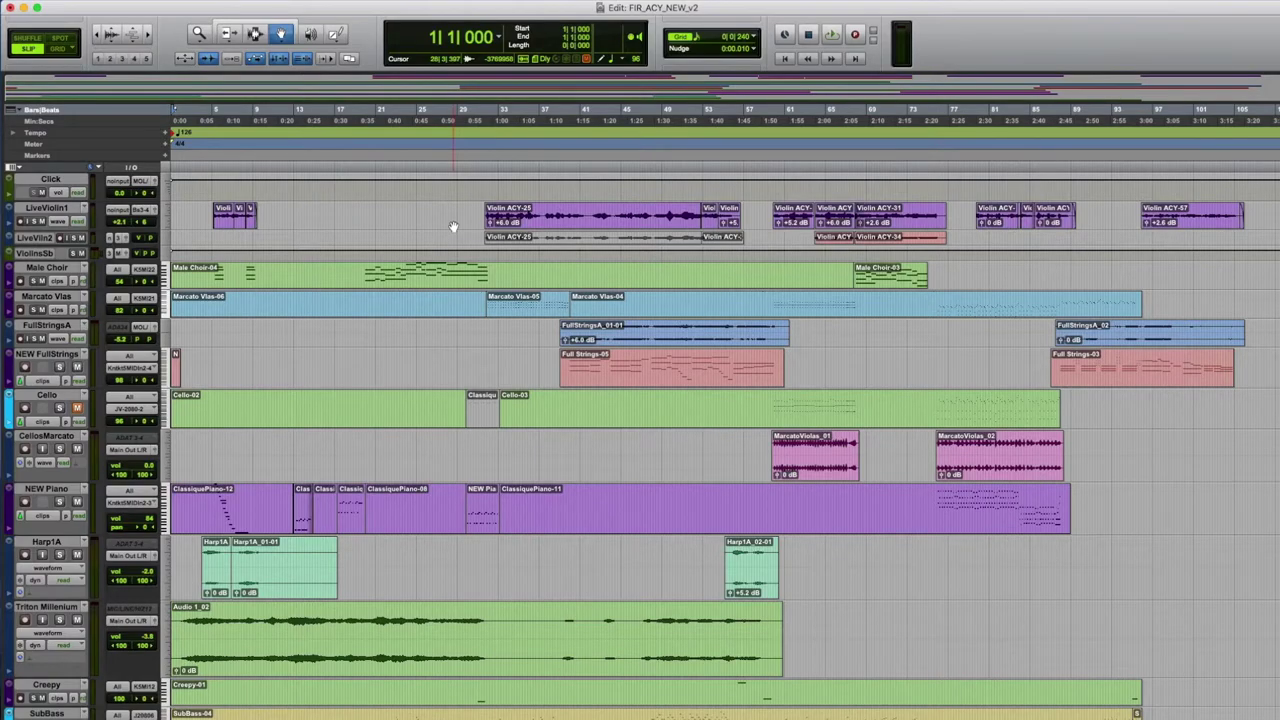
pyautogui.scroll(-10, 600, 350)
pyautogui.scroll(3, 664, 402)
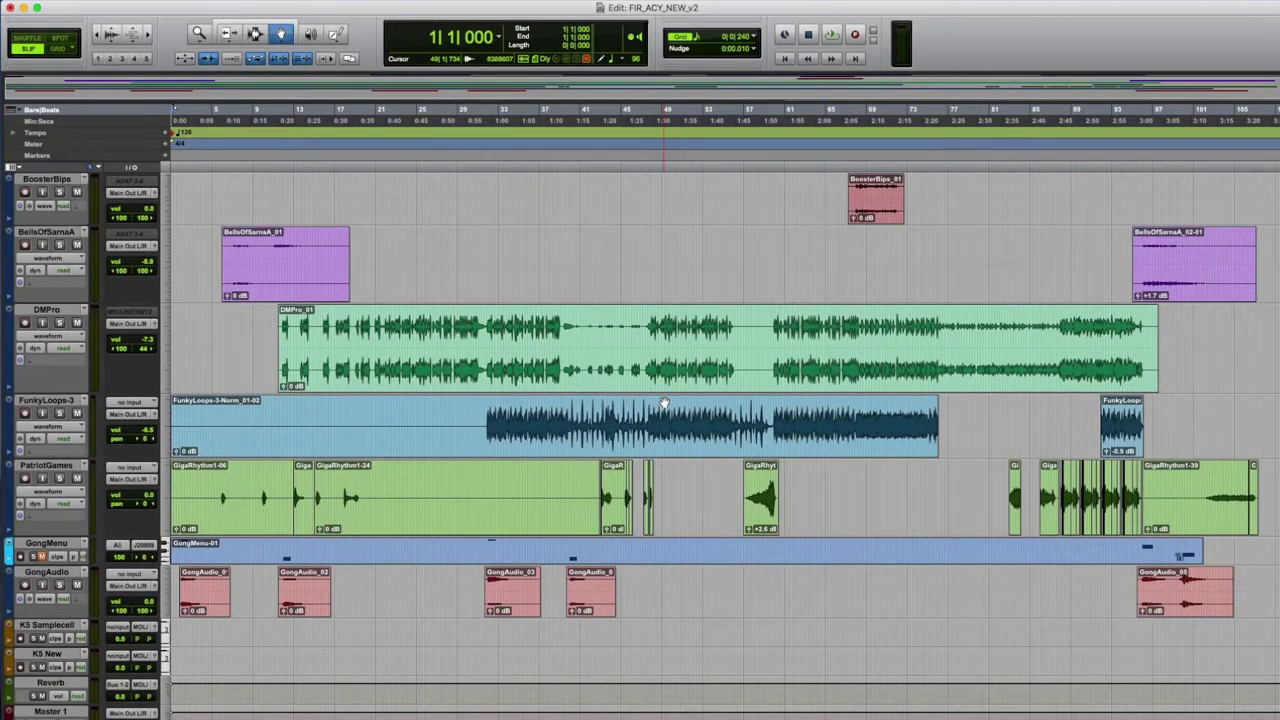
# Highlight the DMPro_01 clip and the GigaRhythm1-24 clip in turn to point out the rhythm tracks.
pyautogui.click(602, 410)
pyautogui.click(612, 376)
pyautogui.click(600, 438)
pyautogui.click(610, 380)
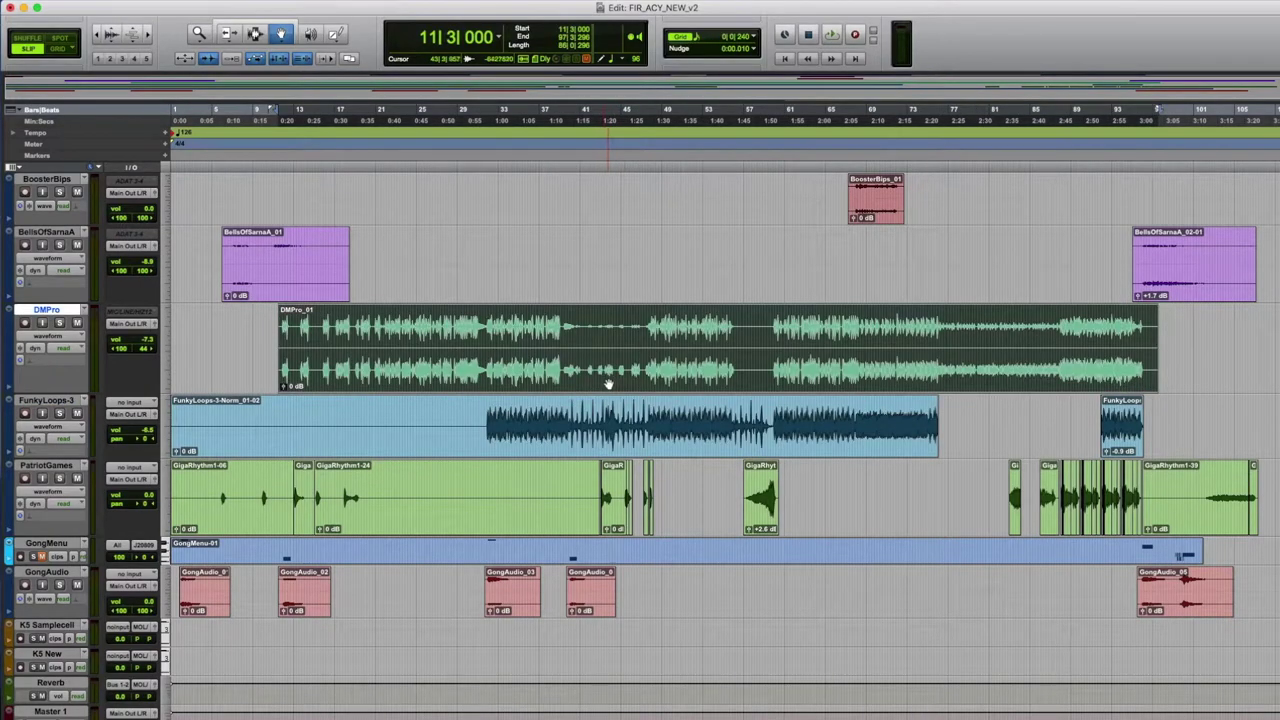
pyautogui.click(560, 454)
pyautogui.click(528, 502)
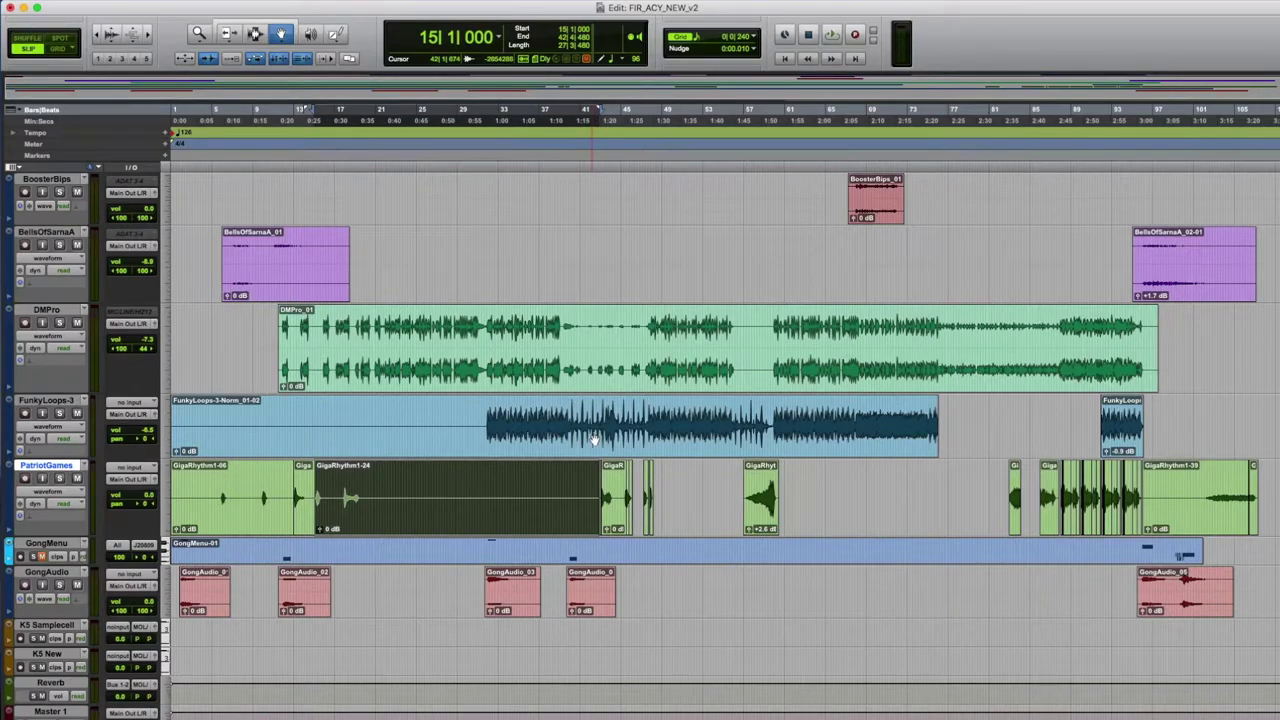
# Highlight the long FunkyLoops-3 clip, followed by the GigaRhythm1-24 and GigaRhythm1-06 clips on the PatriotGames track.
pyautogui.hscroll(1, 570, 437)
pyautogui.scroll(-1, 572, 425)
pyautogui.click(619, 385)
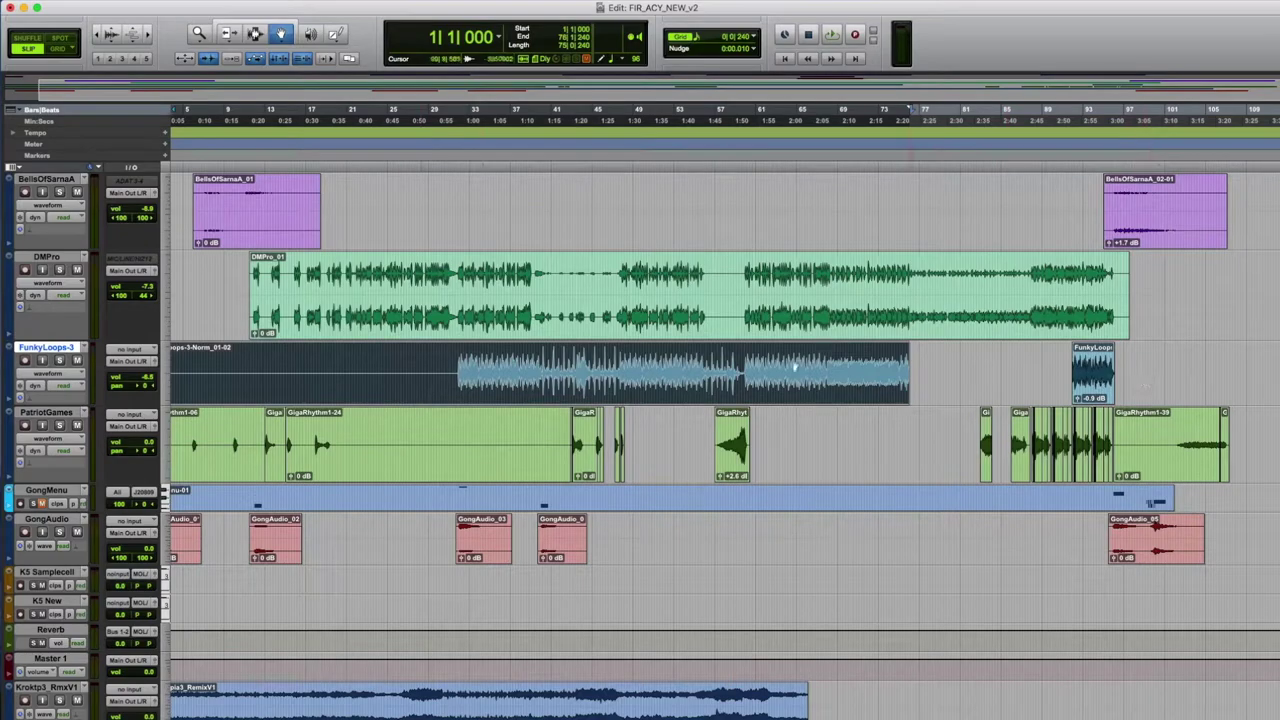
pyautogui.hscroll(-1, 589, 386)
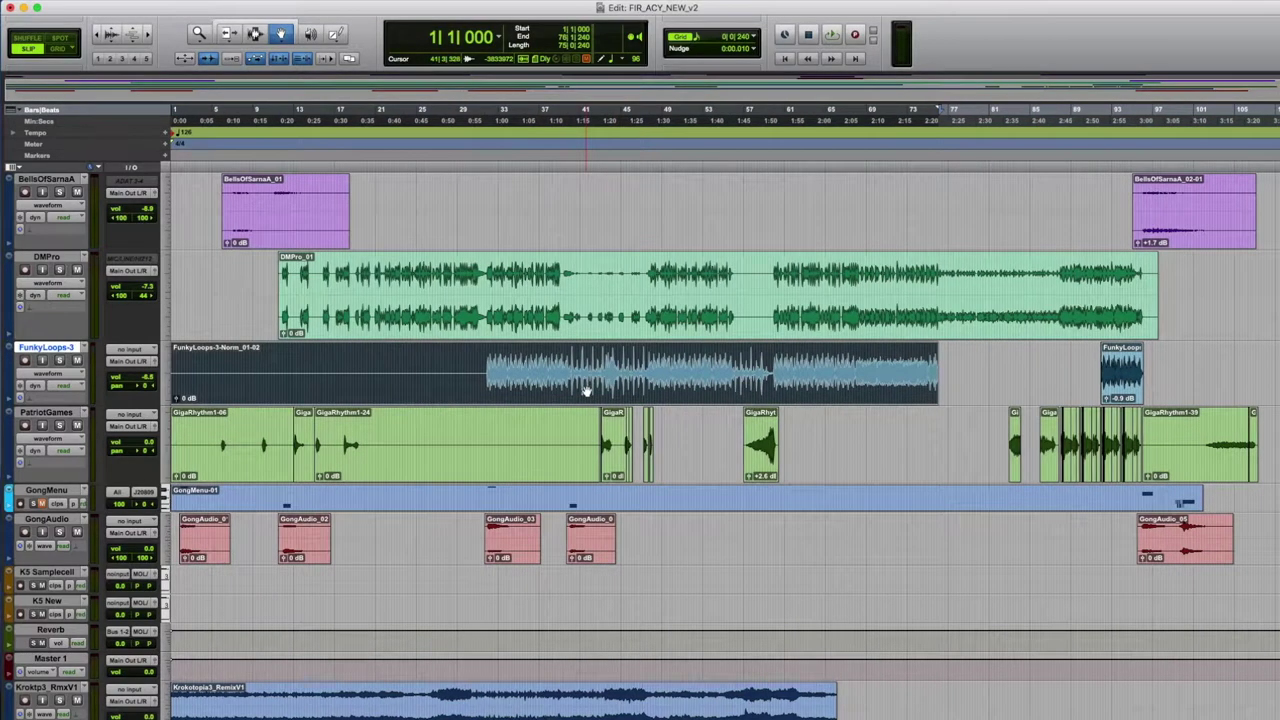
pyautogui.click(500, 420)
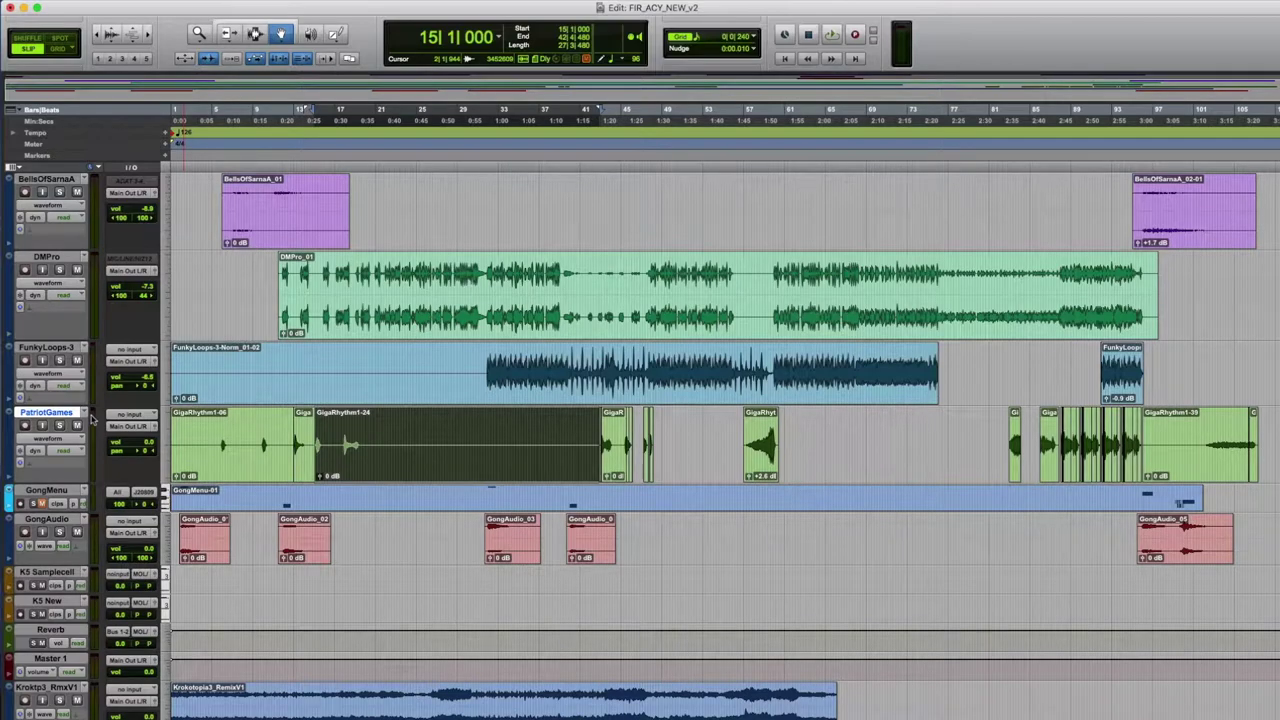
pyautogui.click(222, 425)
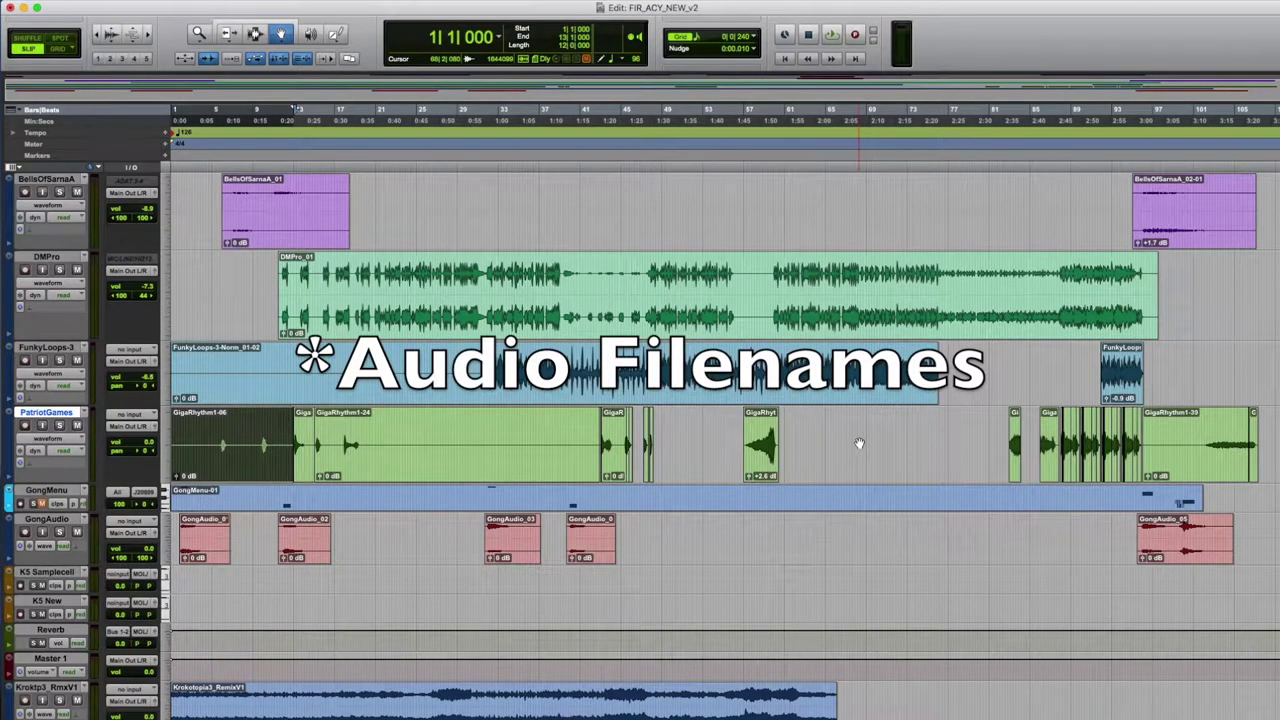
# Highlight the FunkyLoops-3-Norm_01-02 clip and the GigaRhythm1-24 clip again to compare their audio file names.
pyautogui.click(691, 395)
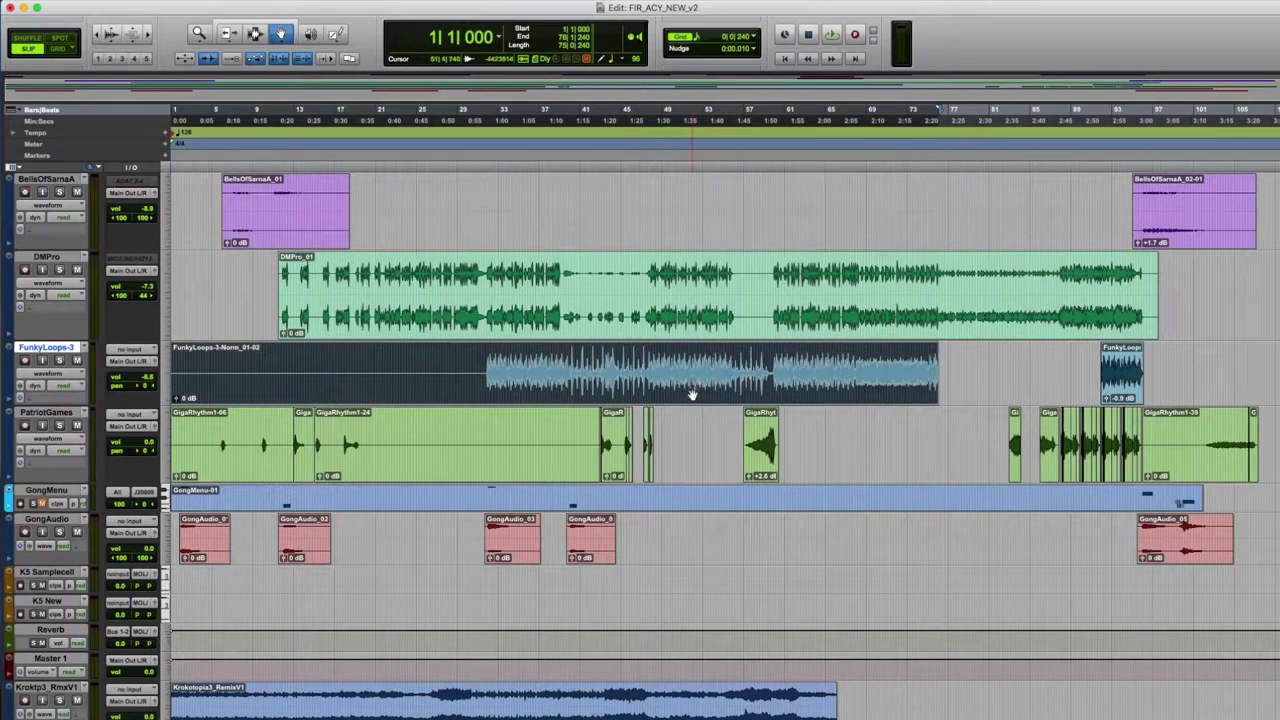
pyautogui.scroll(-2, 434, 454)
pyautogui.click(434, 453)
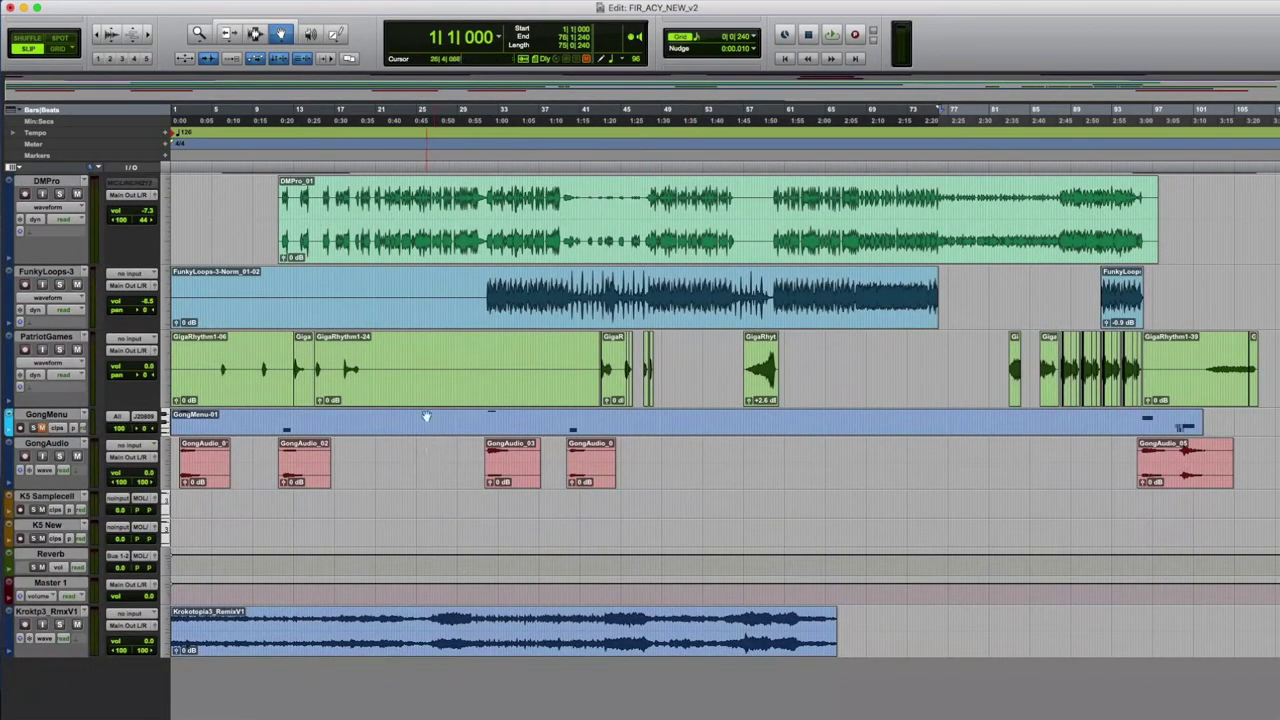
pyautogui.click(424, 390)
pyautogui.scroll(2, 866, 389)
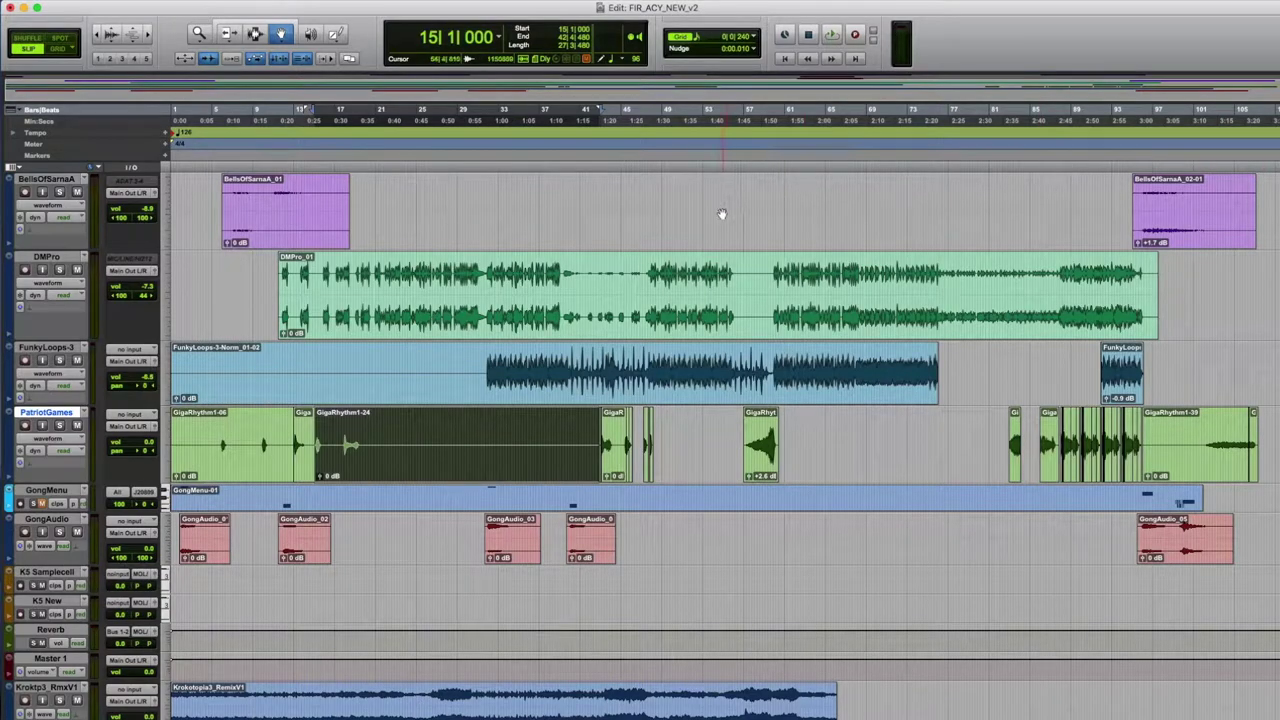
# Highlight the Violin ACY-25, ACY-31 and ACY-57 clips on LiveViolin1, followed by the MarcatoViolas_01 clip.
pyautogui.scroll(15, 723, 217)
pyautogui.click(636, 220)
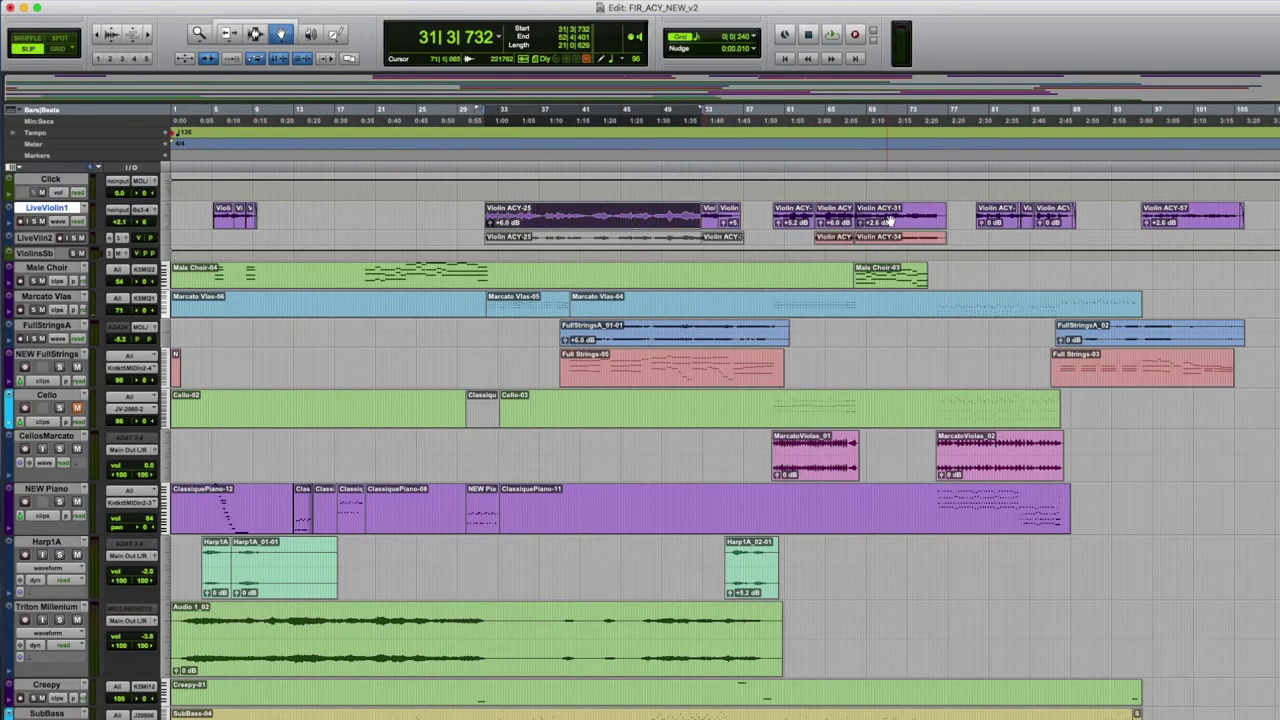
pyautogui.click(890, 220)
pyautogui.click(1174, 216)
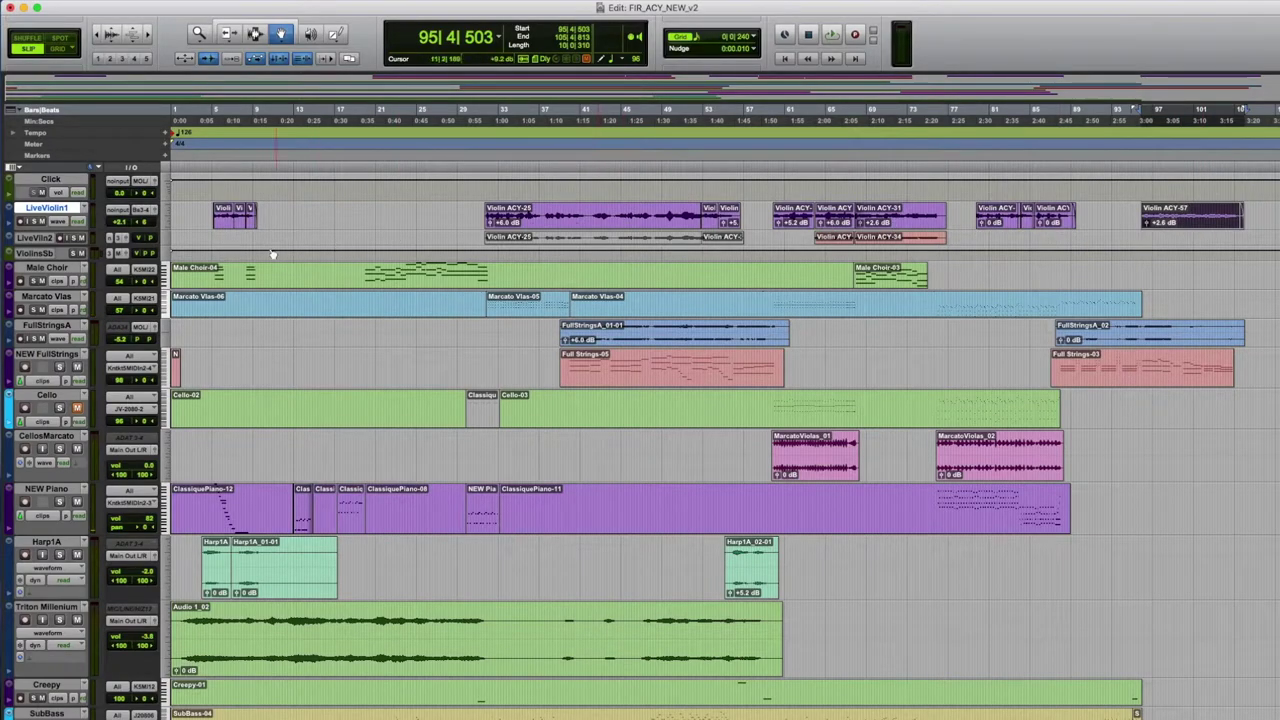
pyautogui.click(815, 455)
pyautogui.scroll(-1, 1162, 411)
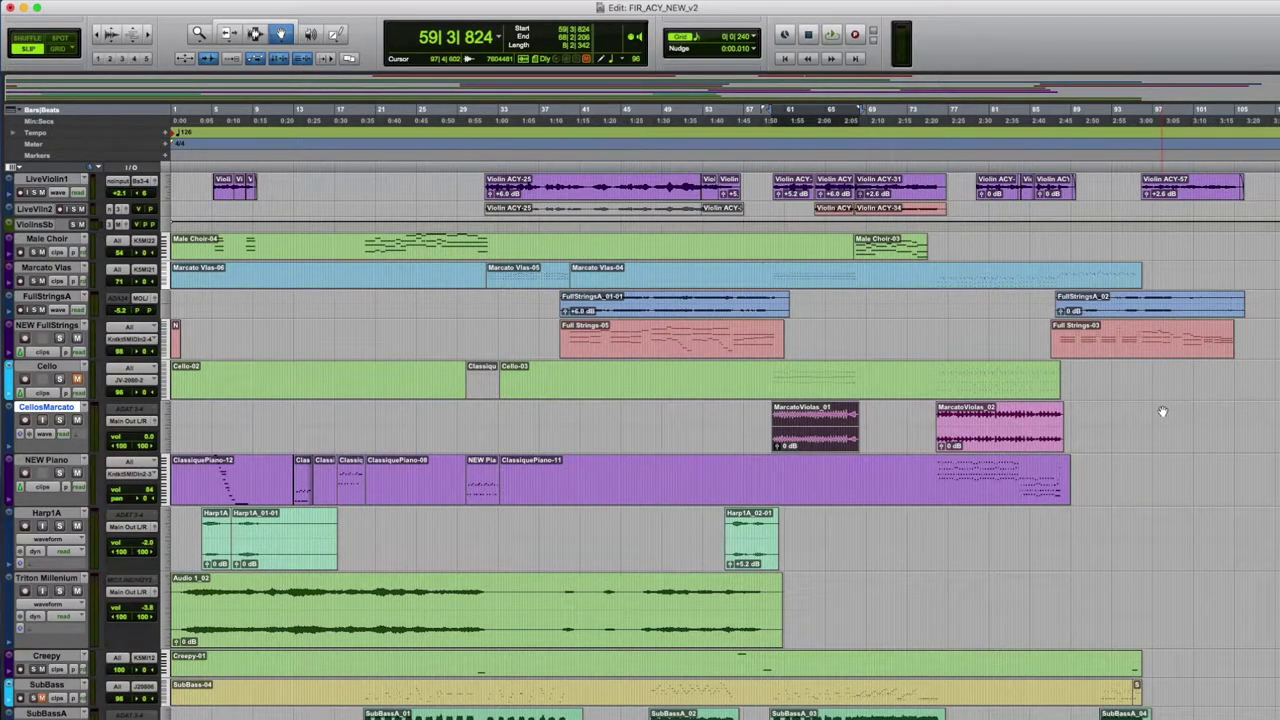
# Select all the clips on the Harp1A track together, from bar 4 through Harp1A_02-01.
pyautogui.scroll(-1, 1162, 411)
pyautogui.click(222, 506)
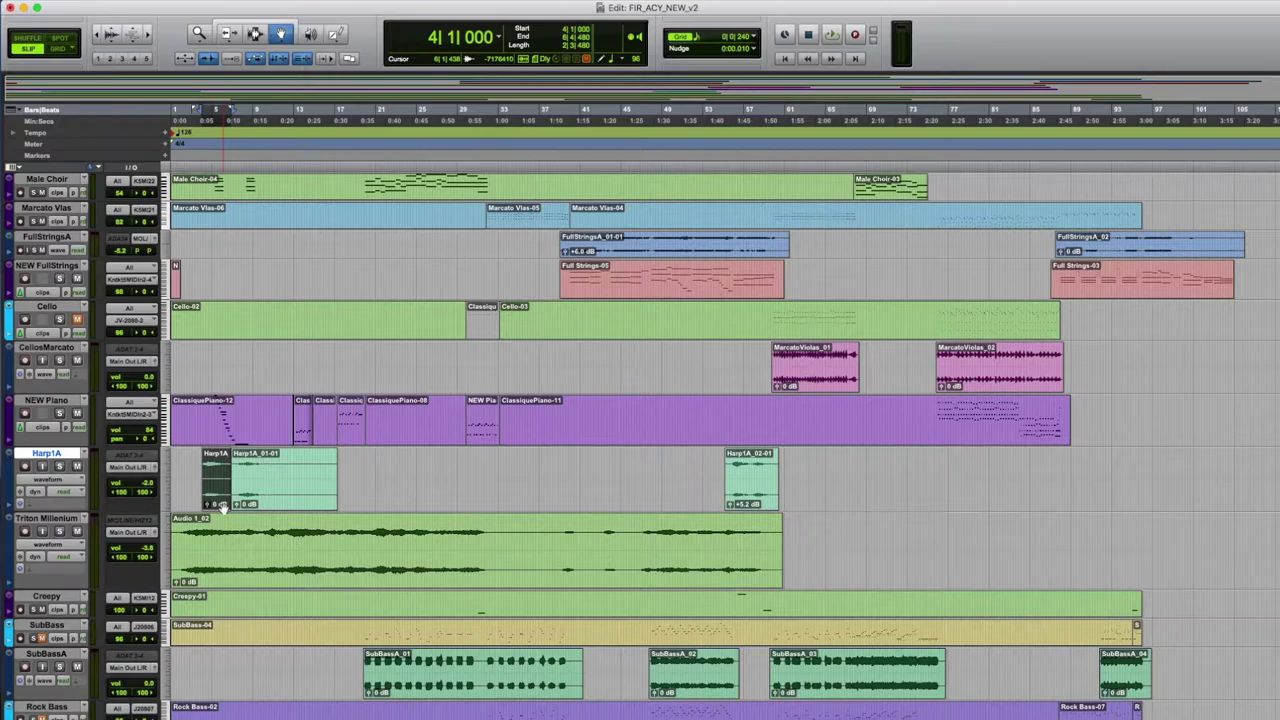
pyautogui.keyDown('shift'); pyautogui.click(272, 488); pyautogui.keyUp('shift')
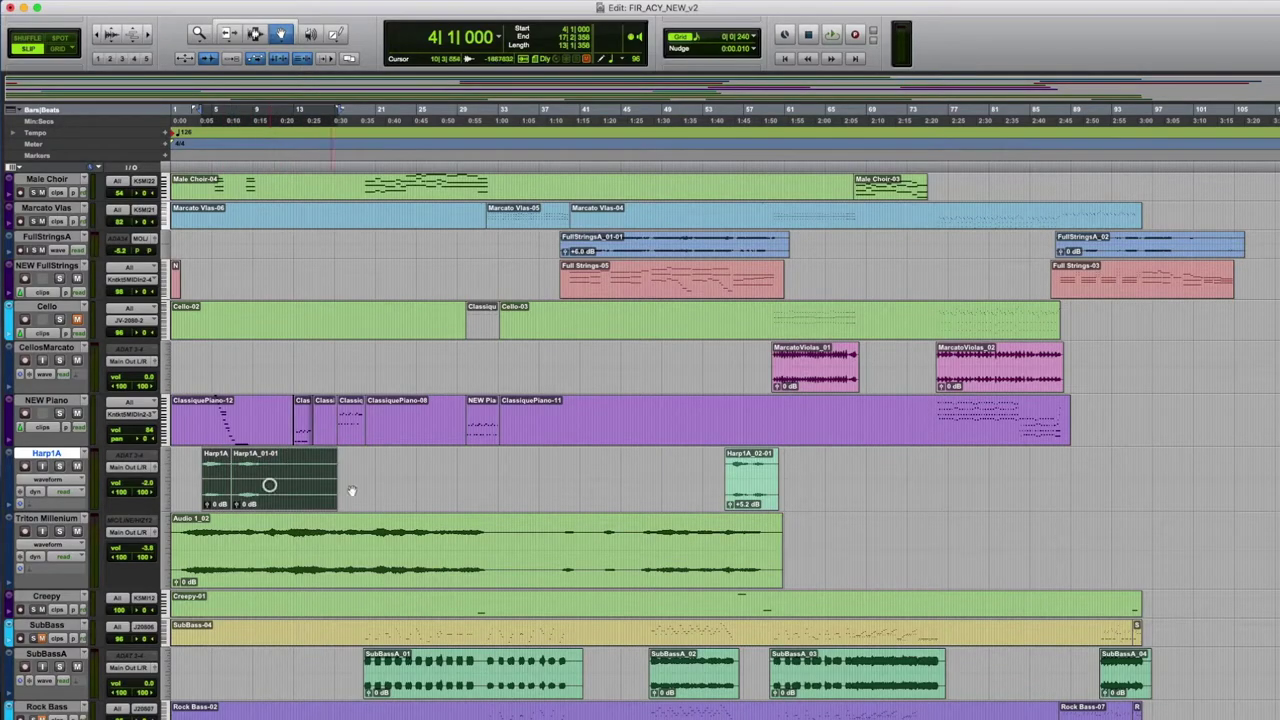
pyautogui.keyDown('shift'); pyautogui.click(754, 500); pyautogui.keyUp('shift')
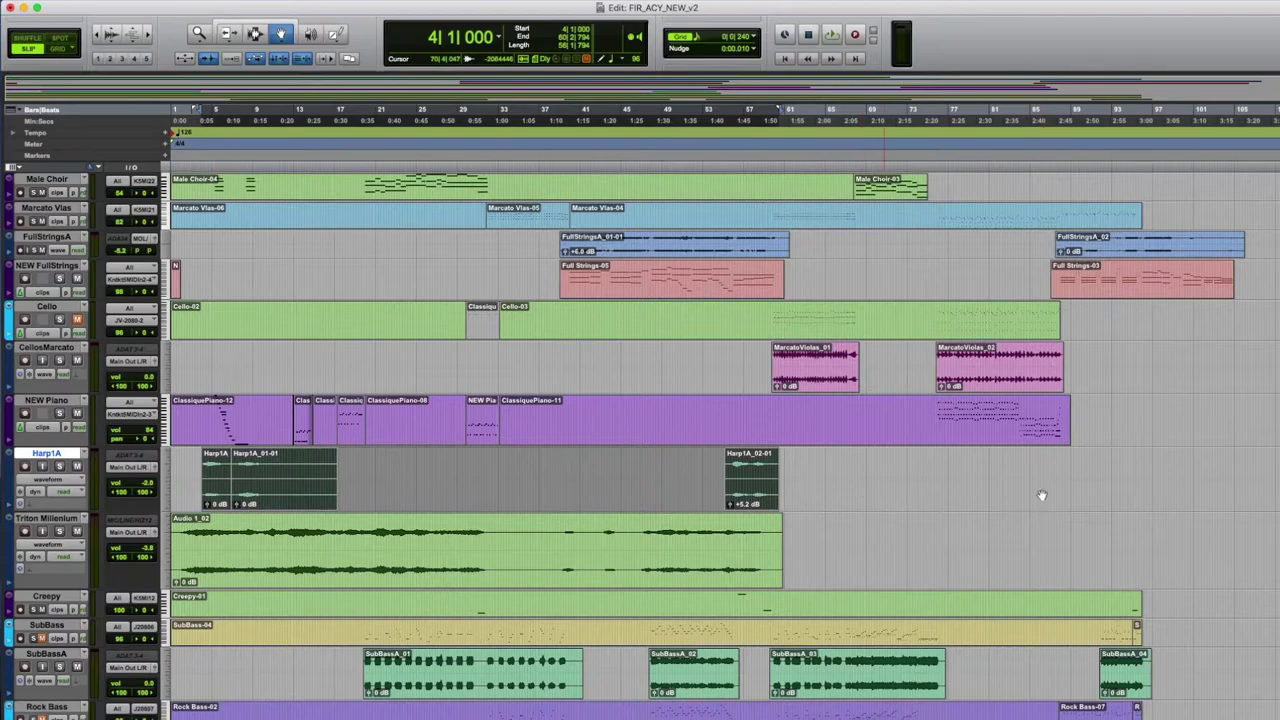
# Select the Triton Millenium, Creepy, SubBass and Rock Bass tracks one after another, and clear the selection.
pyautogui.scroll(-5, 1040, 494)
pyautogui.scroll(2, 43, 297)
pyautogui.click(46, 350)
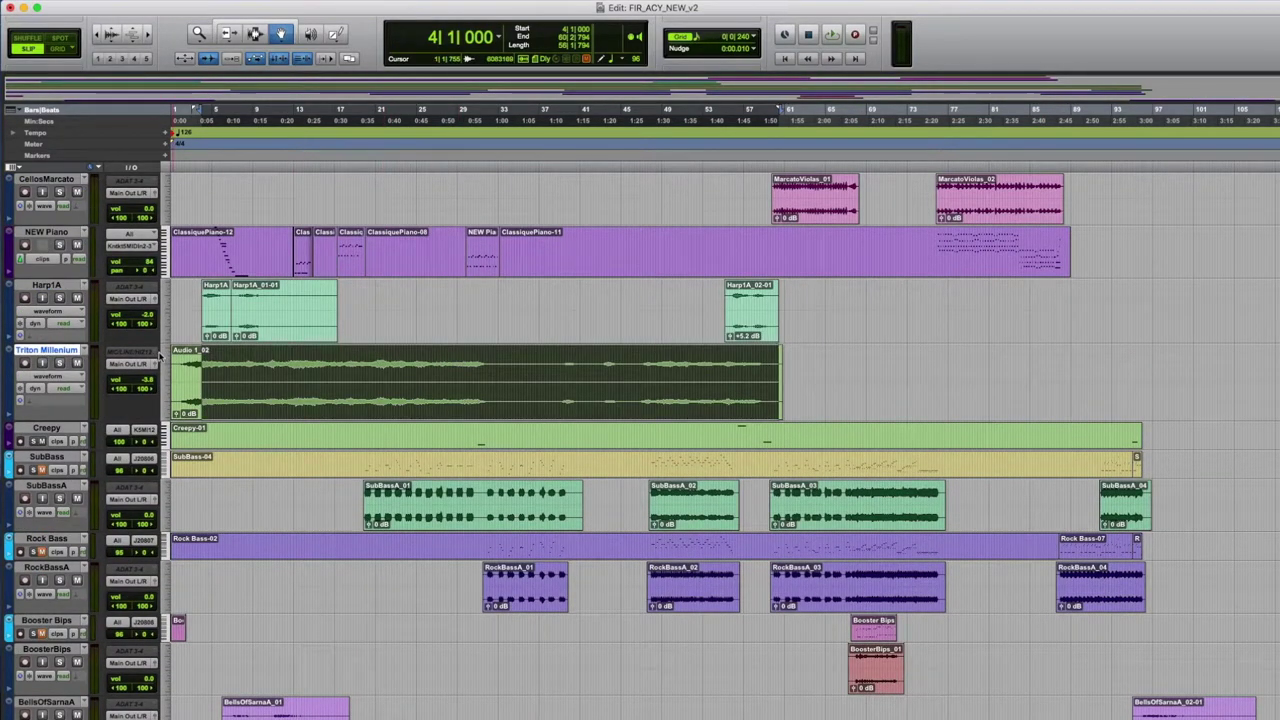
pyautogui.click(38, 428)
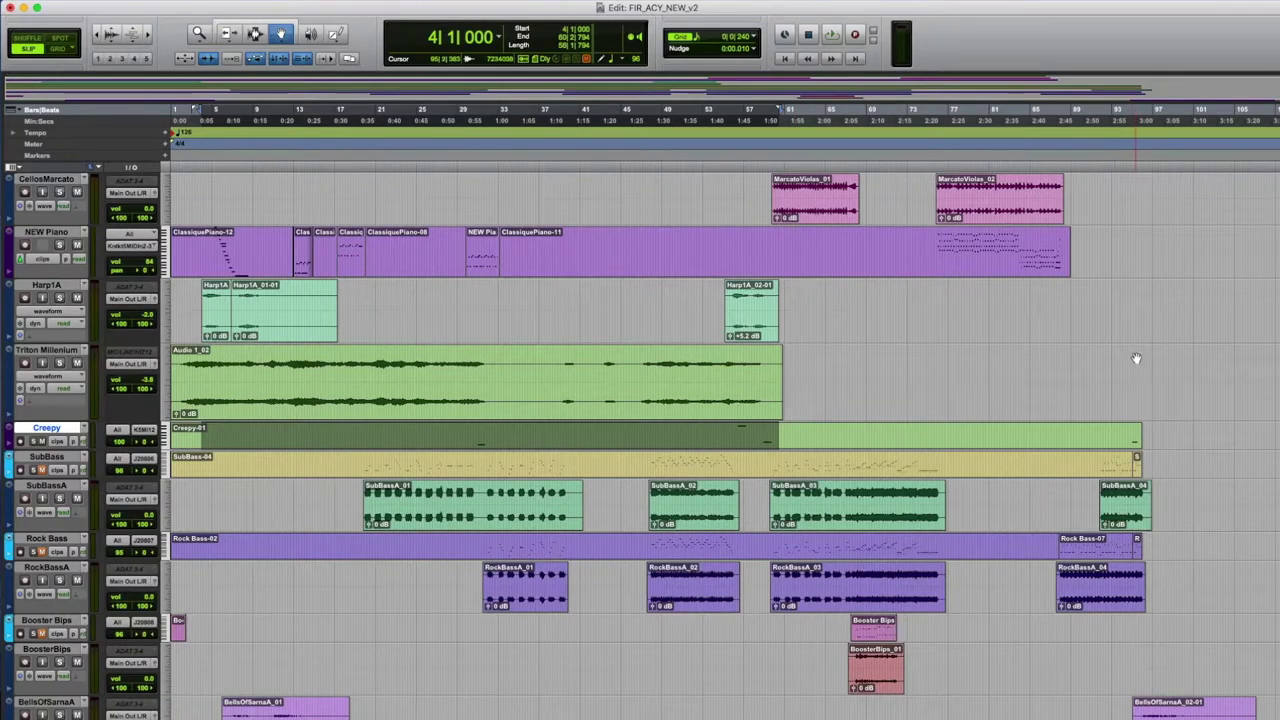
pyautogui.click(33, 459)
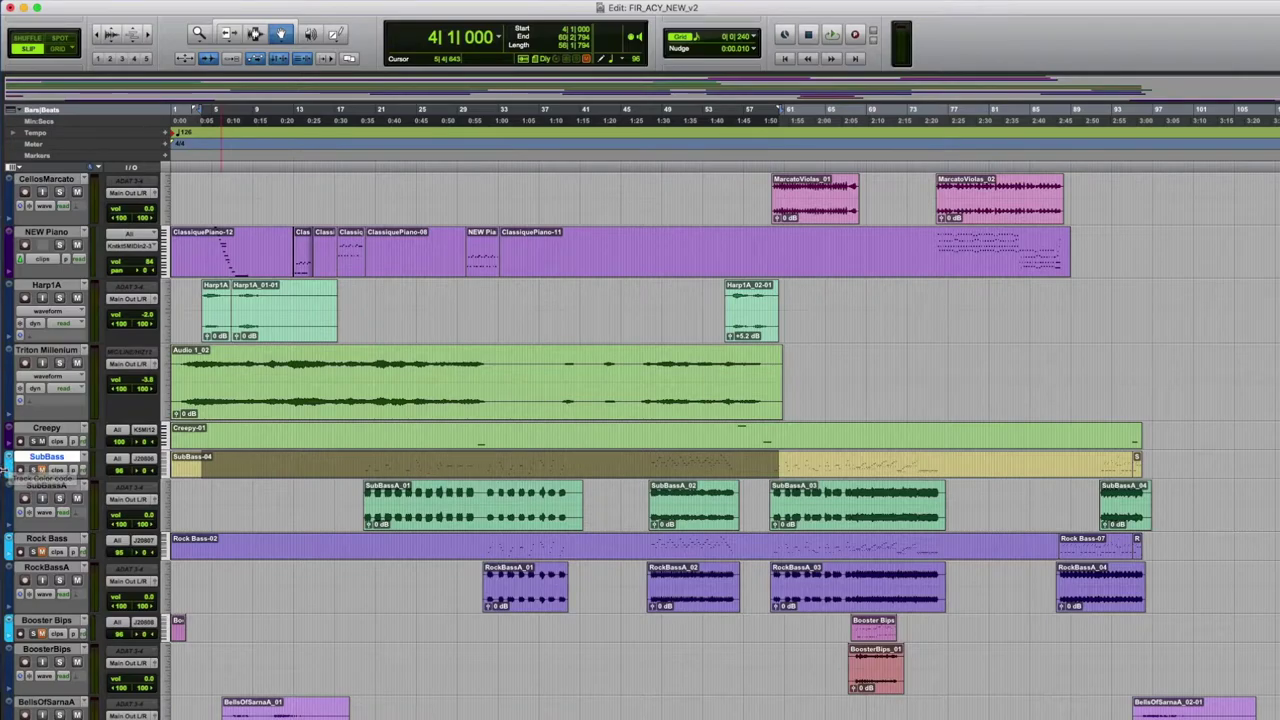
pyautogui.click(64, 539)
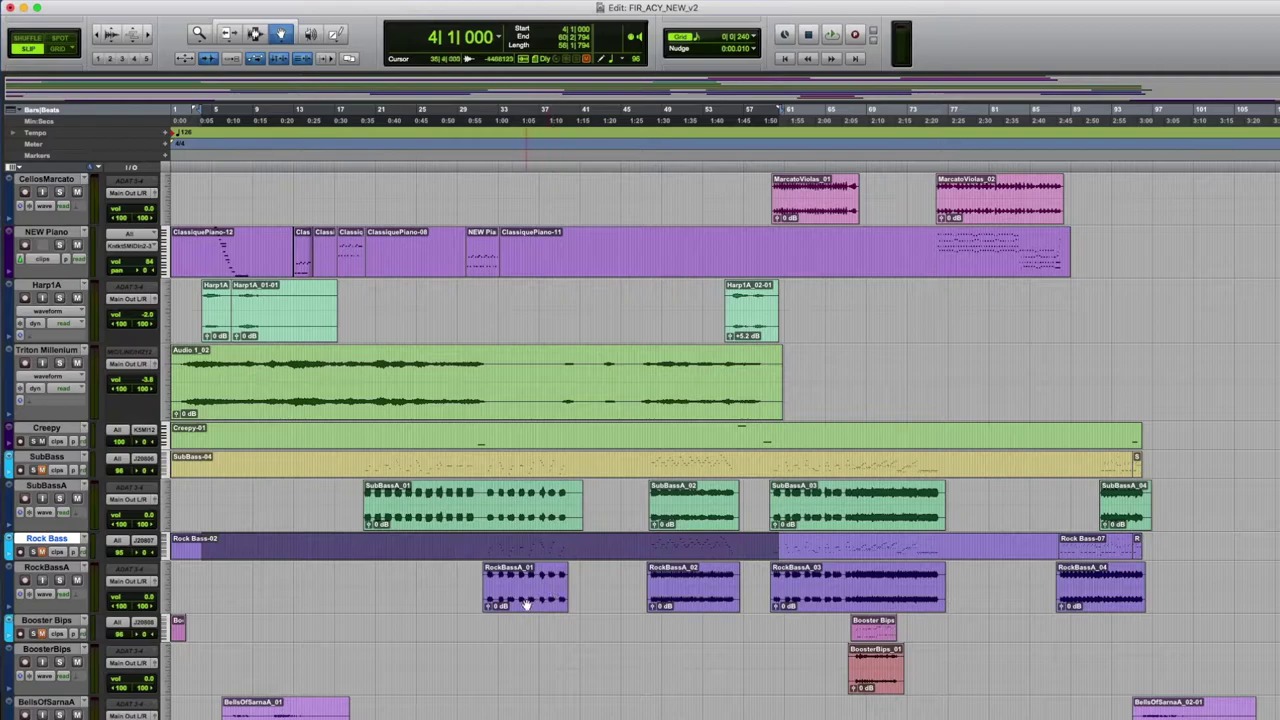
pyautogui.click(403, 632)
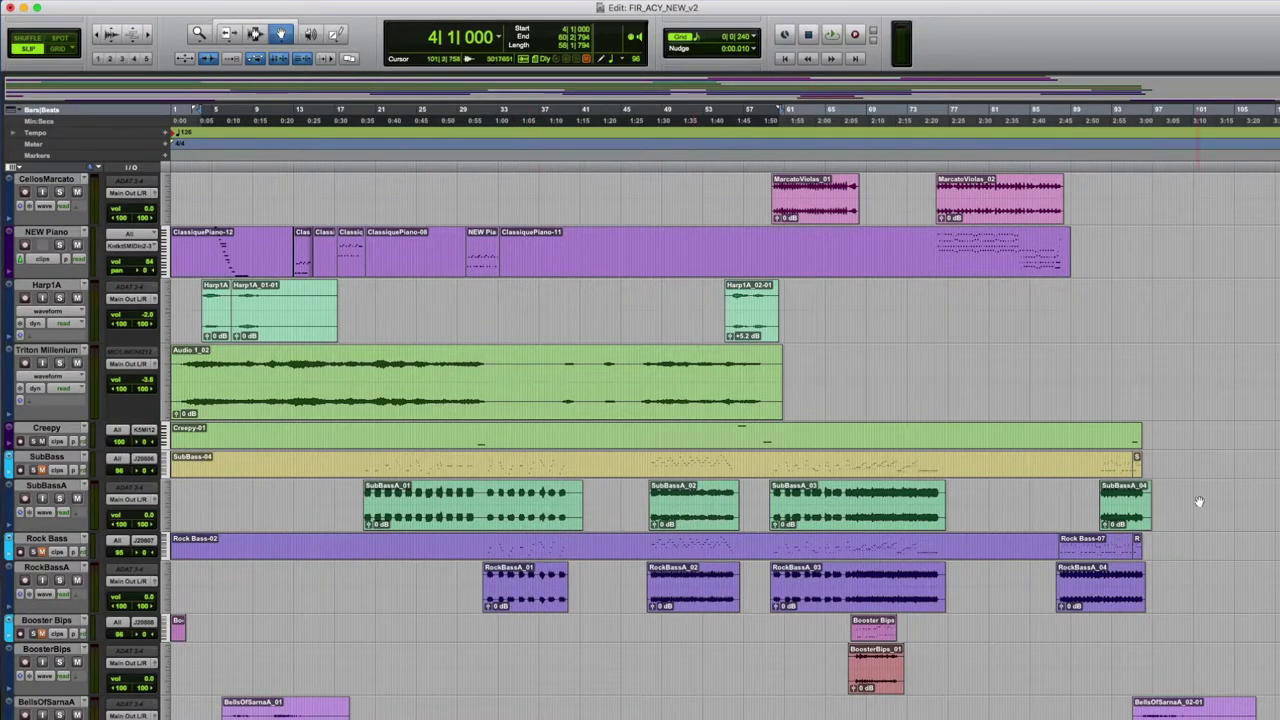
# Highlight the BellsOfSarnaA_01 clip and return the playback position to the start of the session.
pyautogui.scroll(-10, 1126, 500)
pyautogui.click(300, 254)
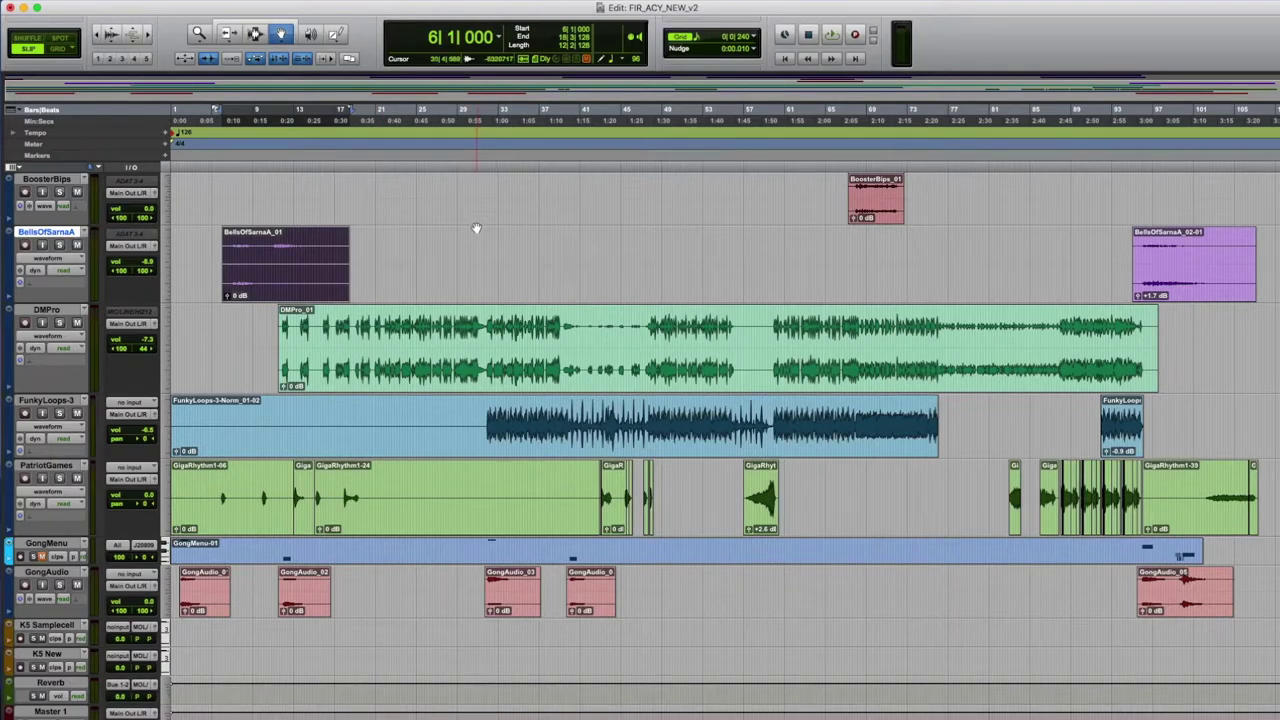
pyautogui.press('Return')
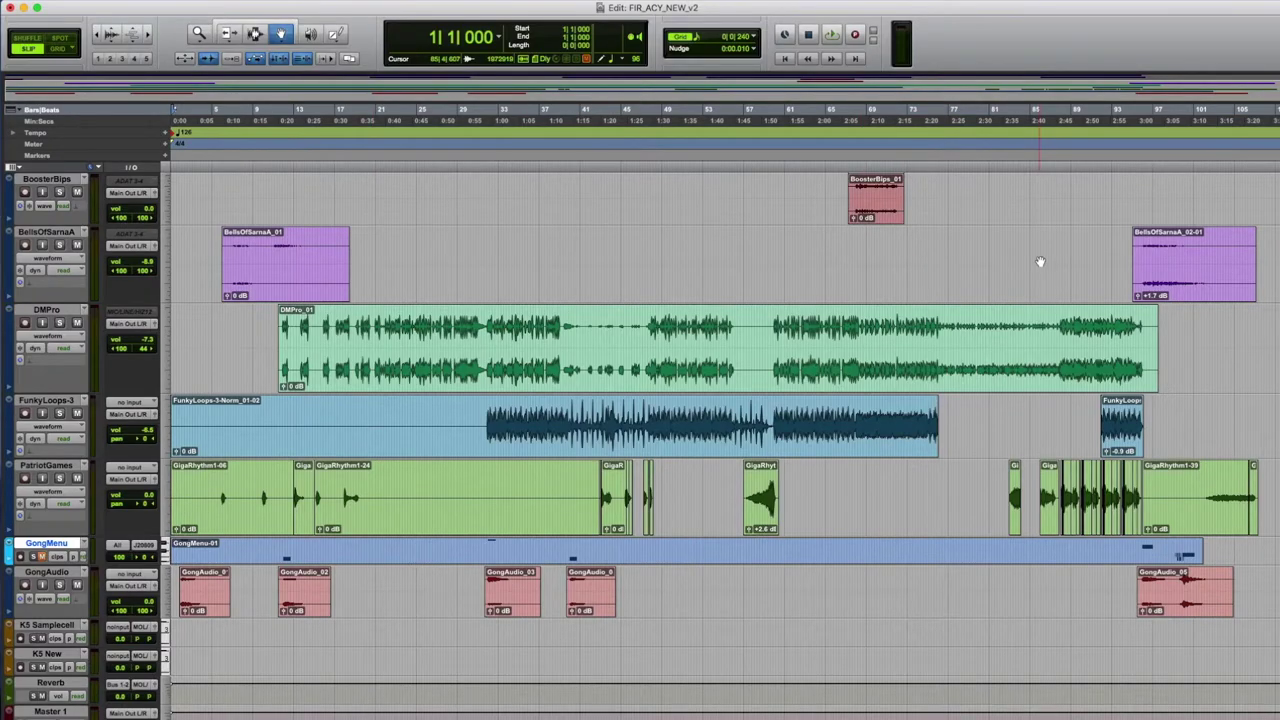
# Play the session from bar 1 and enlarge the LiveViolin1 track's height slightly.
pyautogui.scroll(15, 1040, 262)
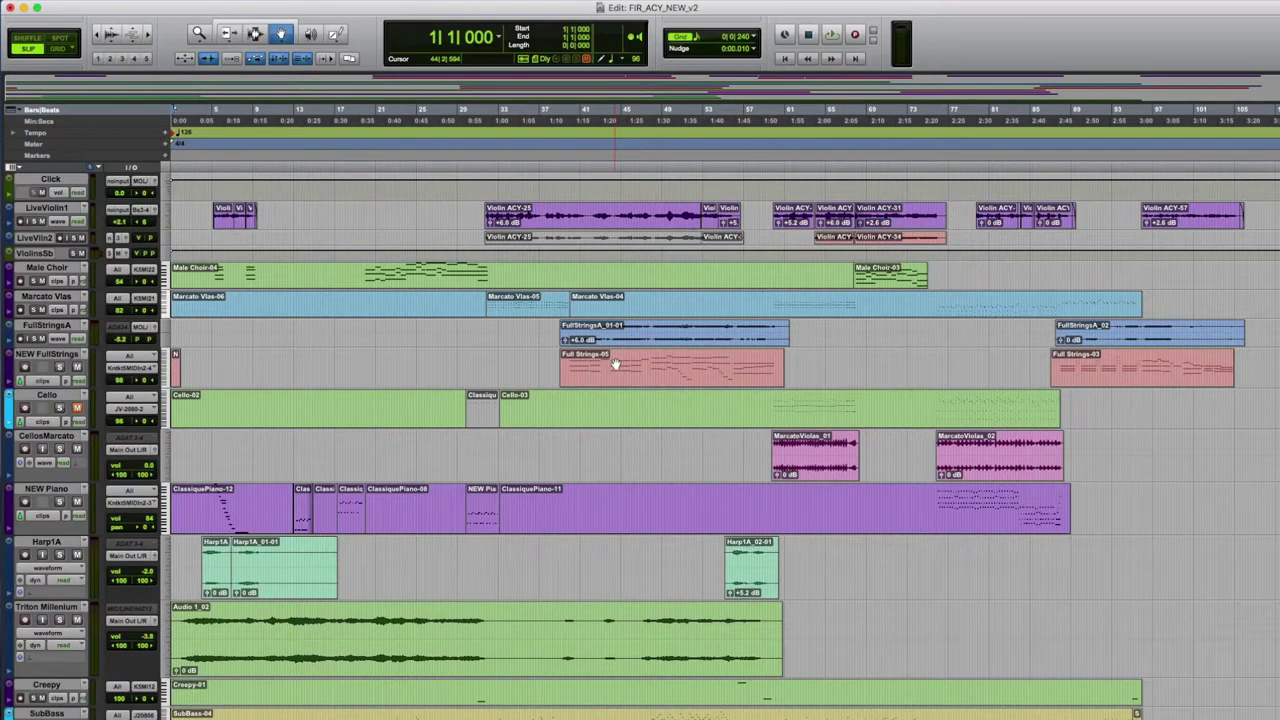
pyautogui.scroll(-10, 306, 595)
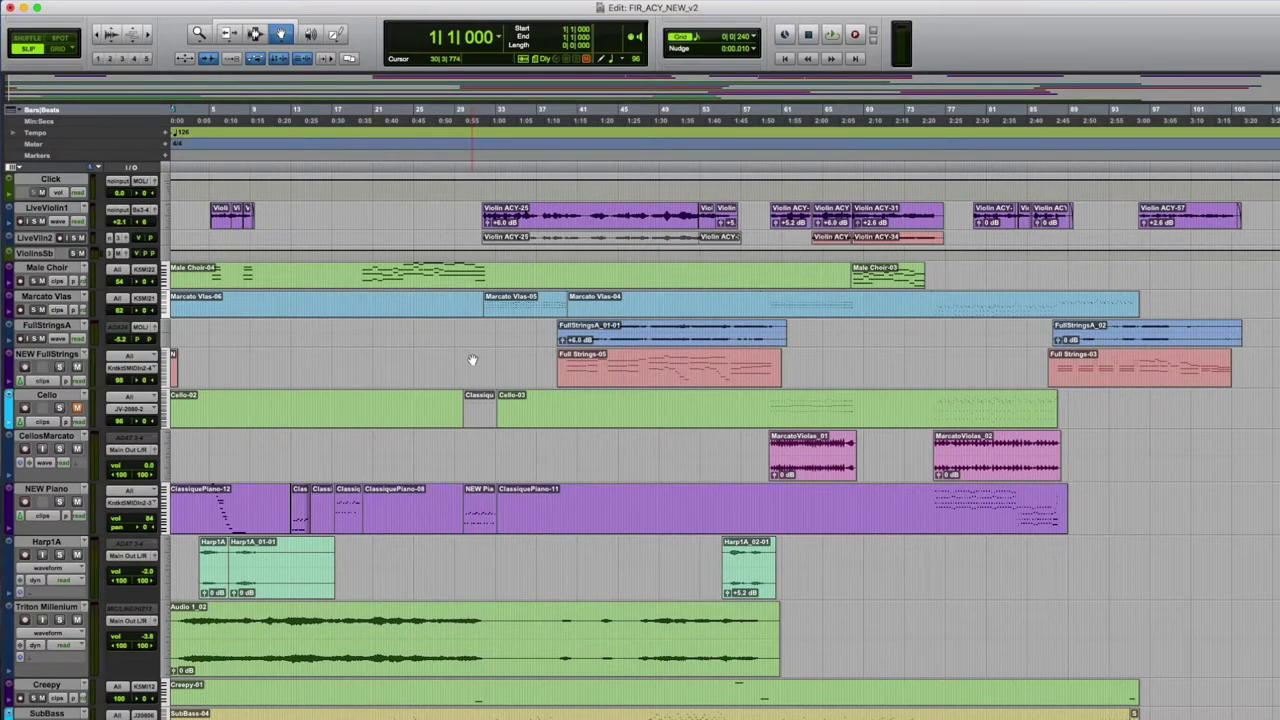
pyautogui.hscroll(-1, 472, 360)
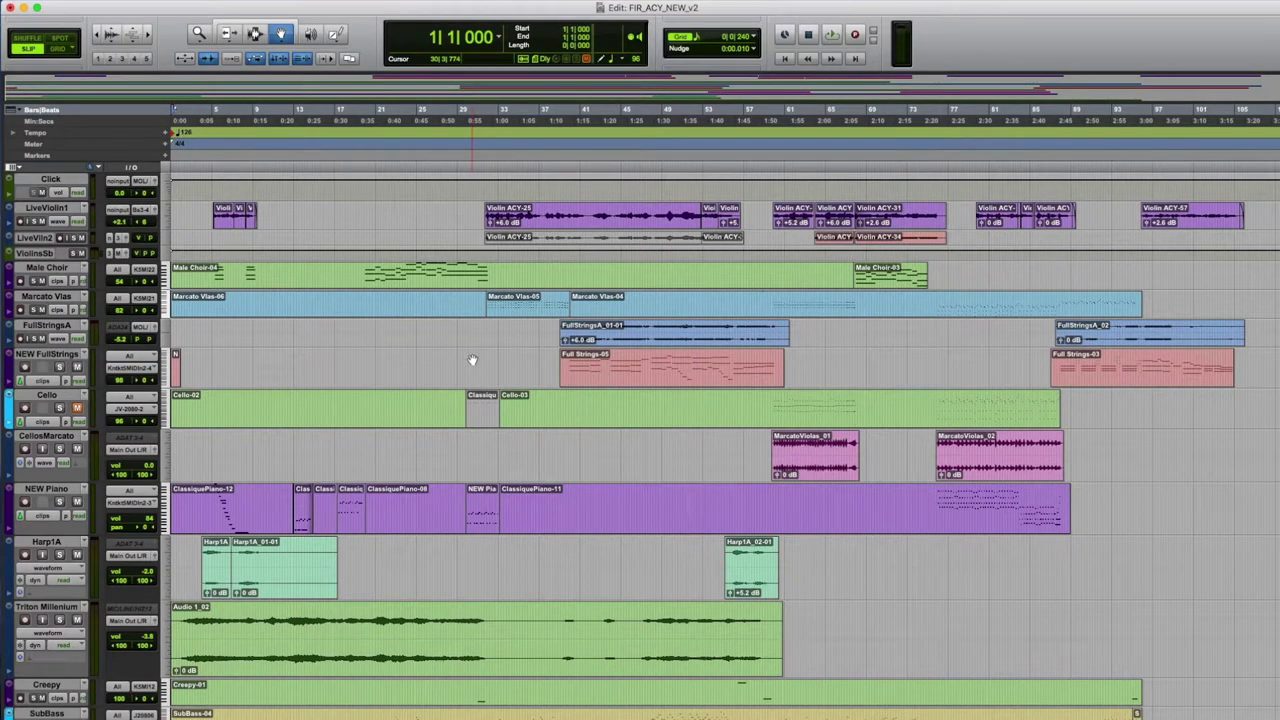
pyautogui.press('space')
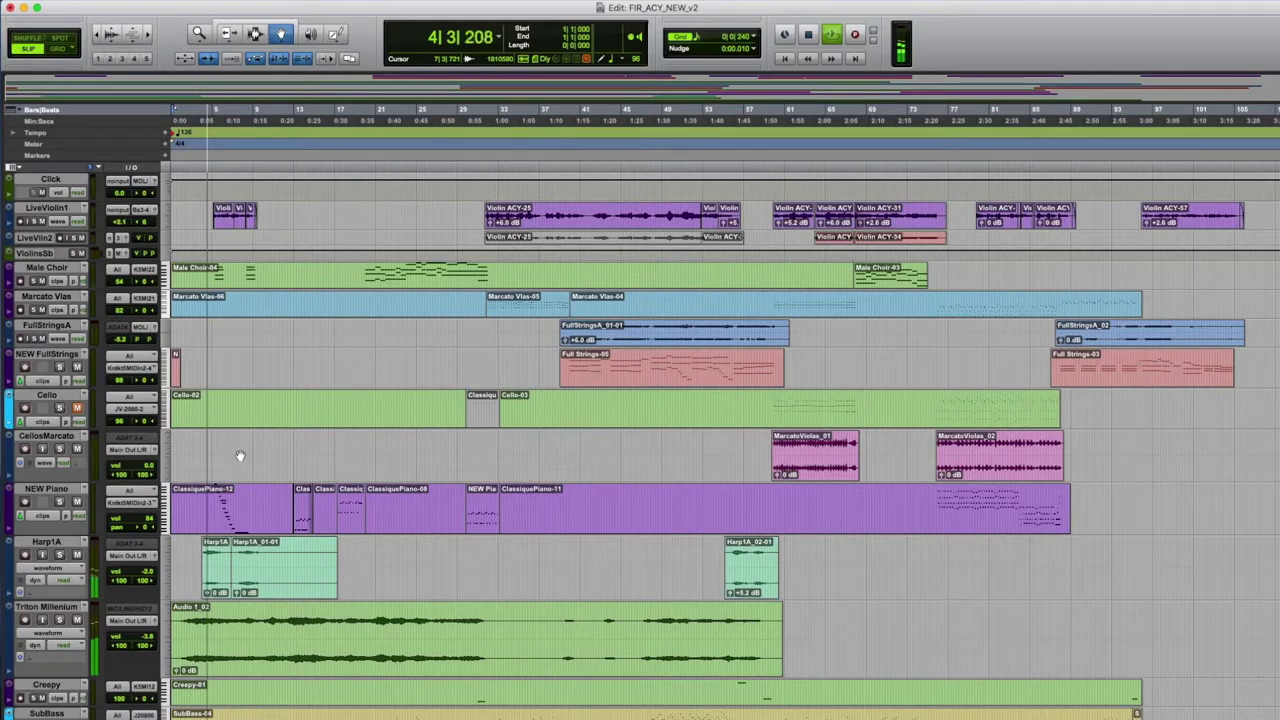
pyautogui.moveTo(153, 232); pyautogui.dragTo(164, 250)
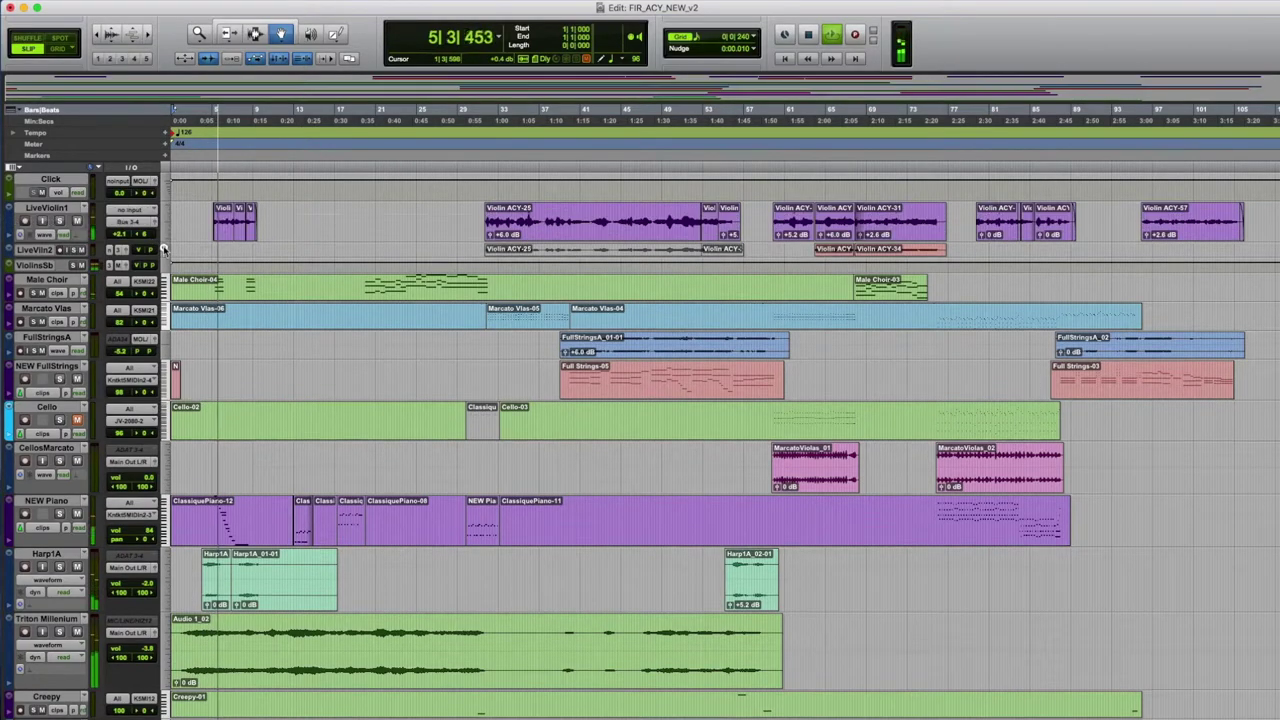
# Examine the notes of the opening NEW Piano and Male Choir clips in the MIDI Editor, and close it.
pyautogui.doubleClick(246, 523)
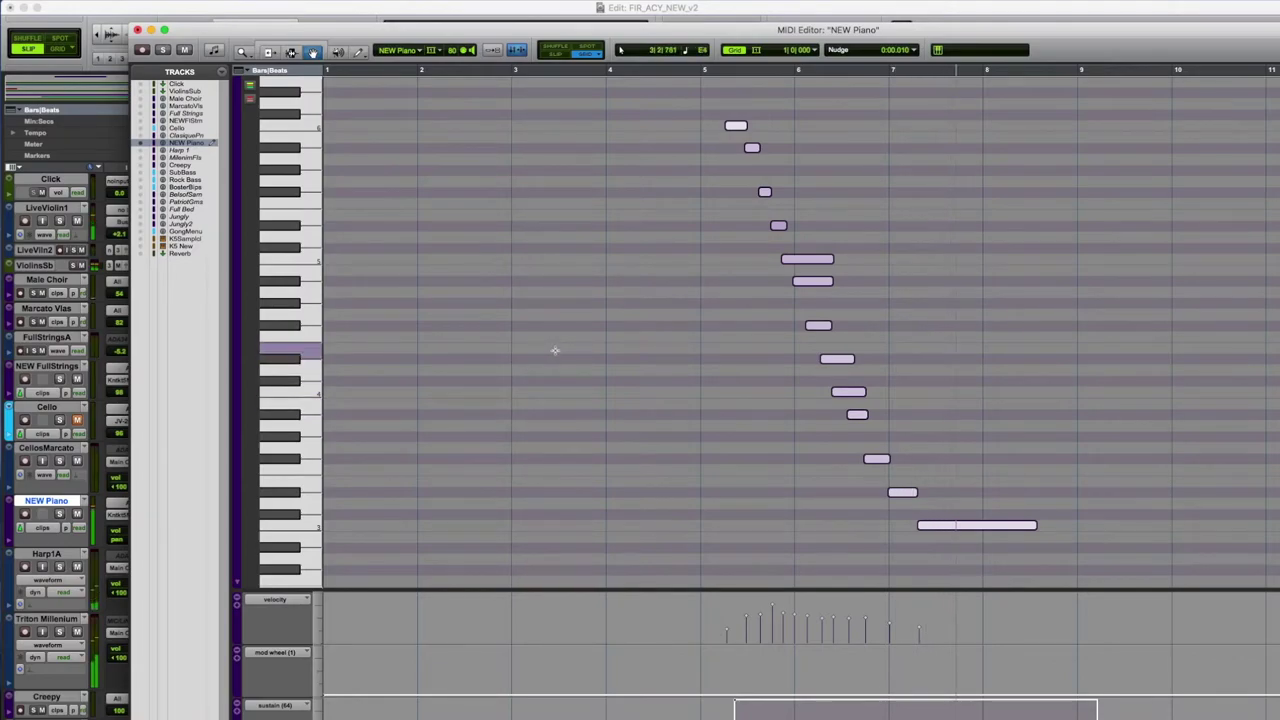
pyautogui.hscroll(10, 555, 350)
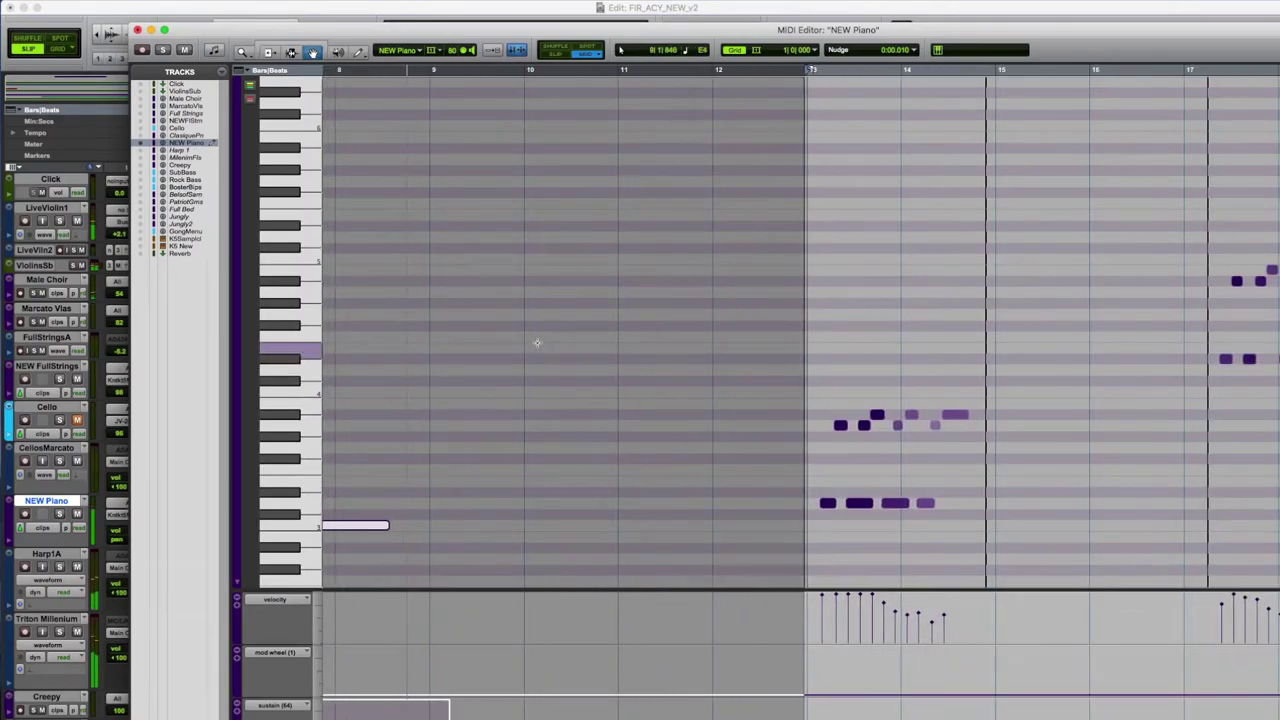
pyautogui.hscroll(3, 536, 343)
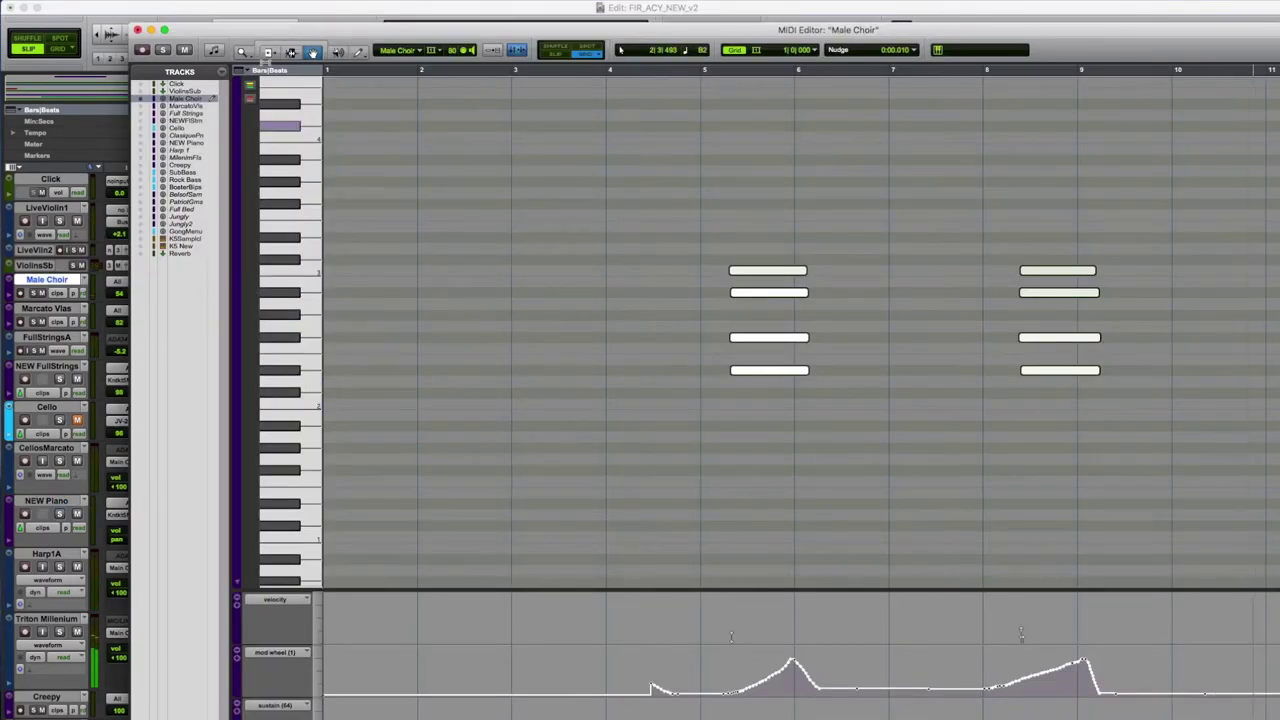
pyautogui.click(138, 30)
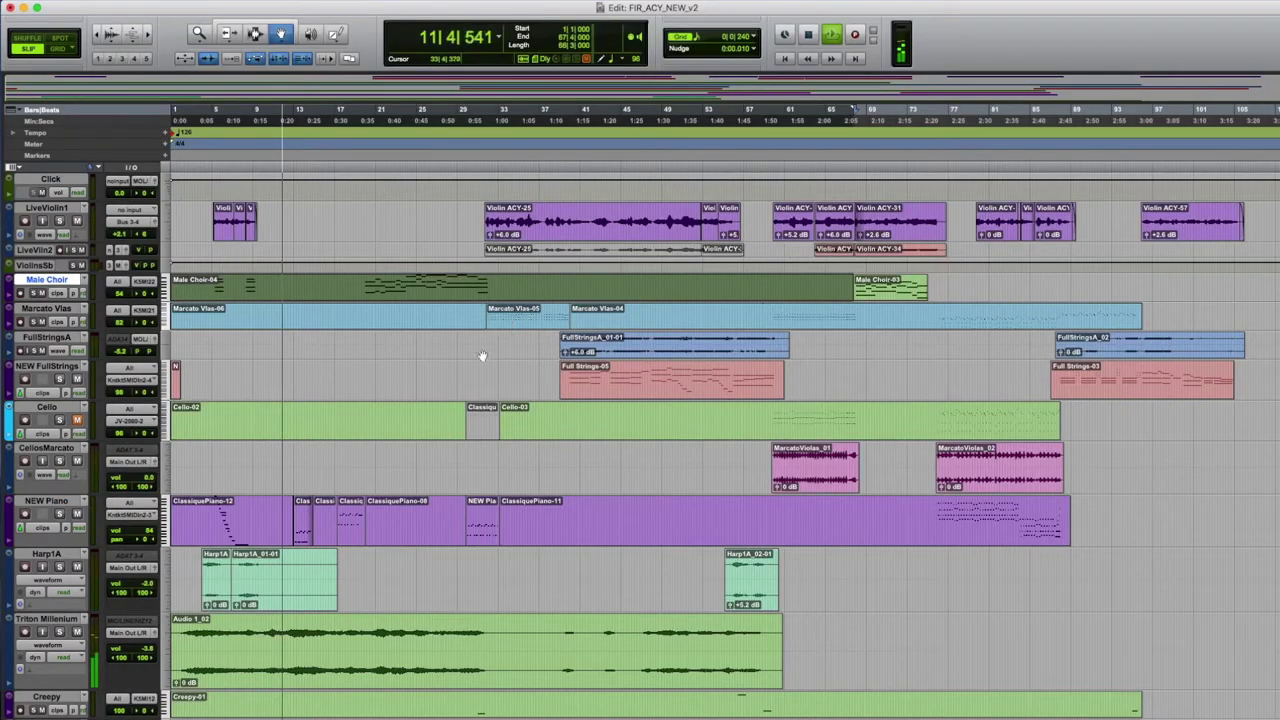
# Open the short NEW Piano clip at bar 13 in the MIDI Editor.
pyautogui.doubleClick(308, 521)
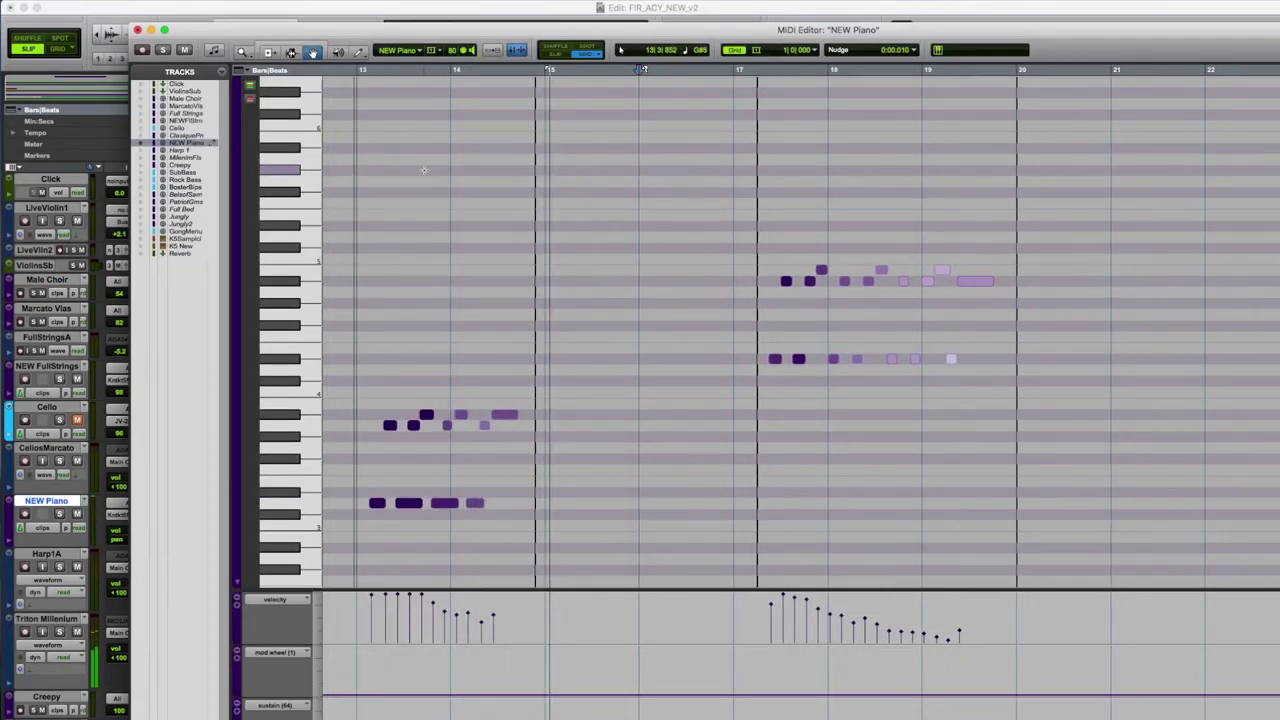
# Reposition and close the NEW Piano MIDI Editor, and examine the SubBass-04 clip's notes from bar 20 before closing its editor.
pyautogui.moveTo(245, 32); pyautogui.dragTo(154, 19)
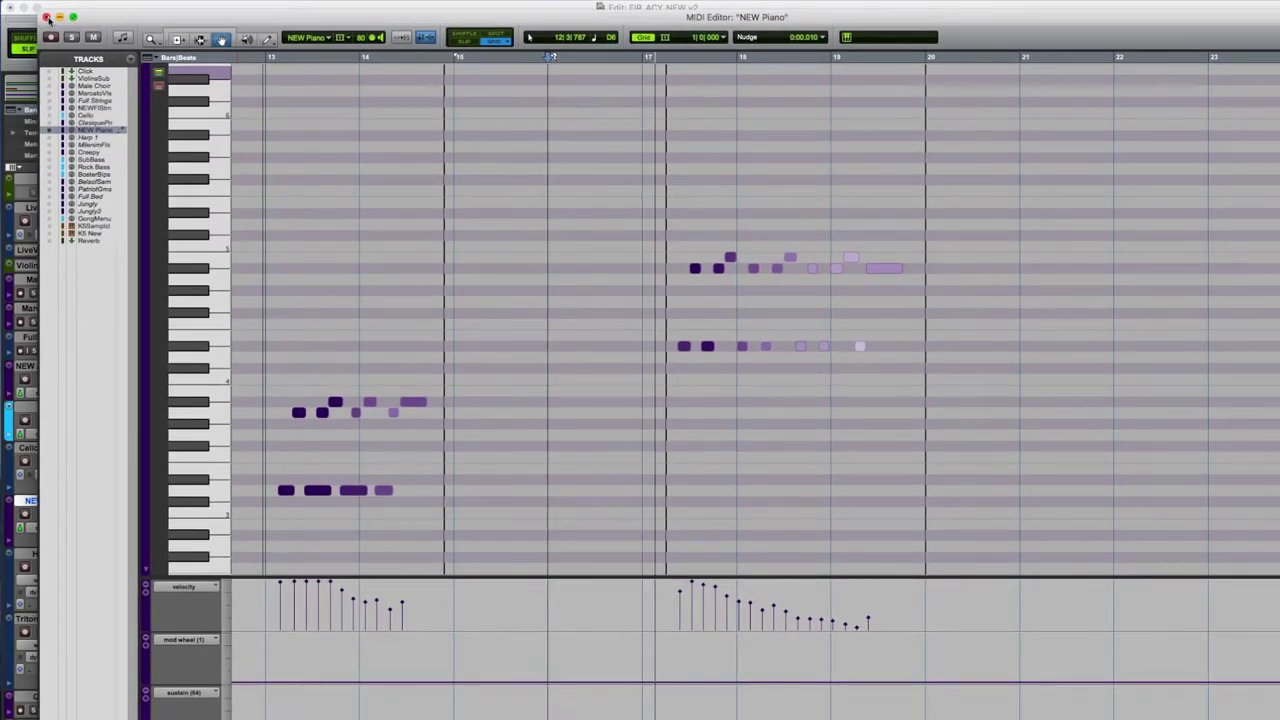
pyautogui.click(46, 17)
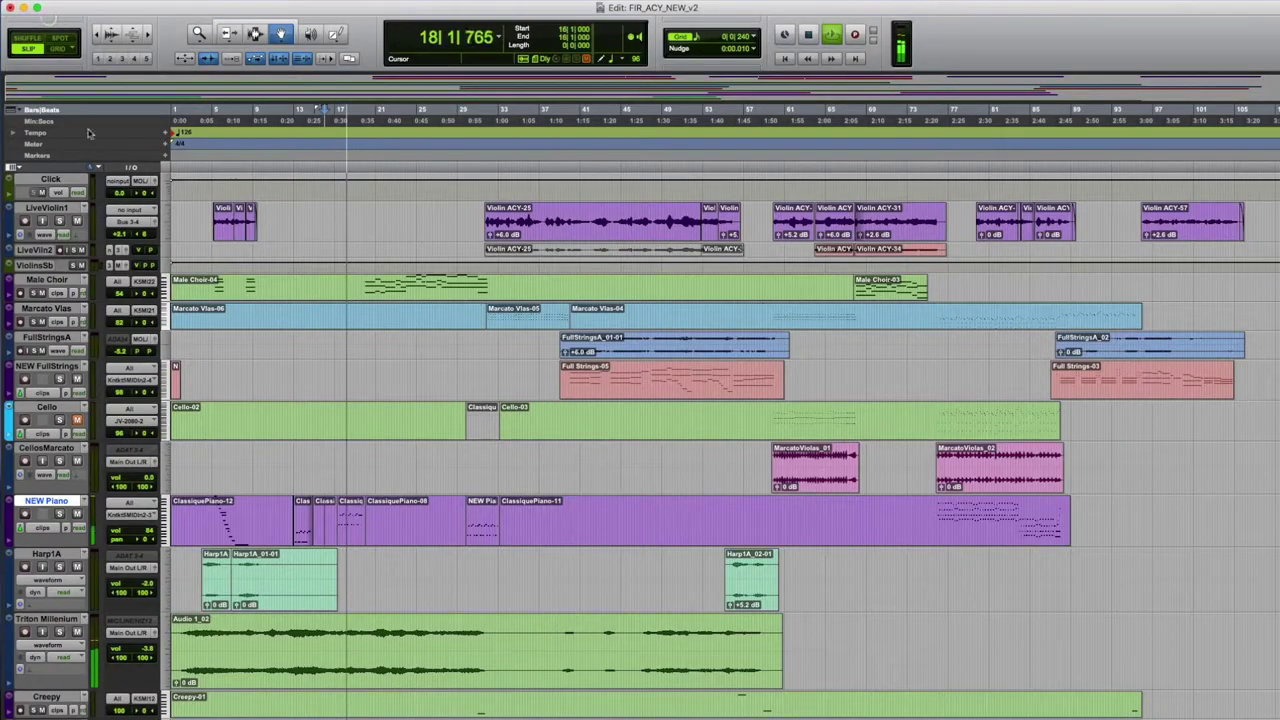
pyautogui.scroll(-8, 415, 522)
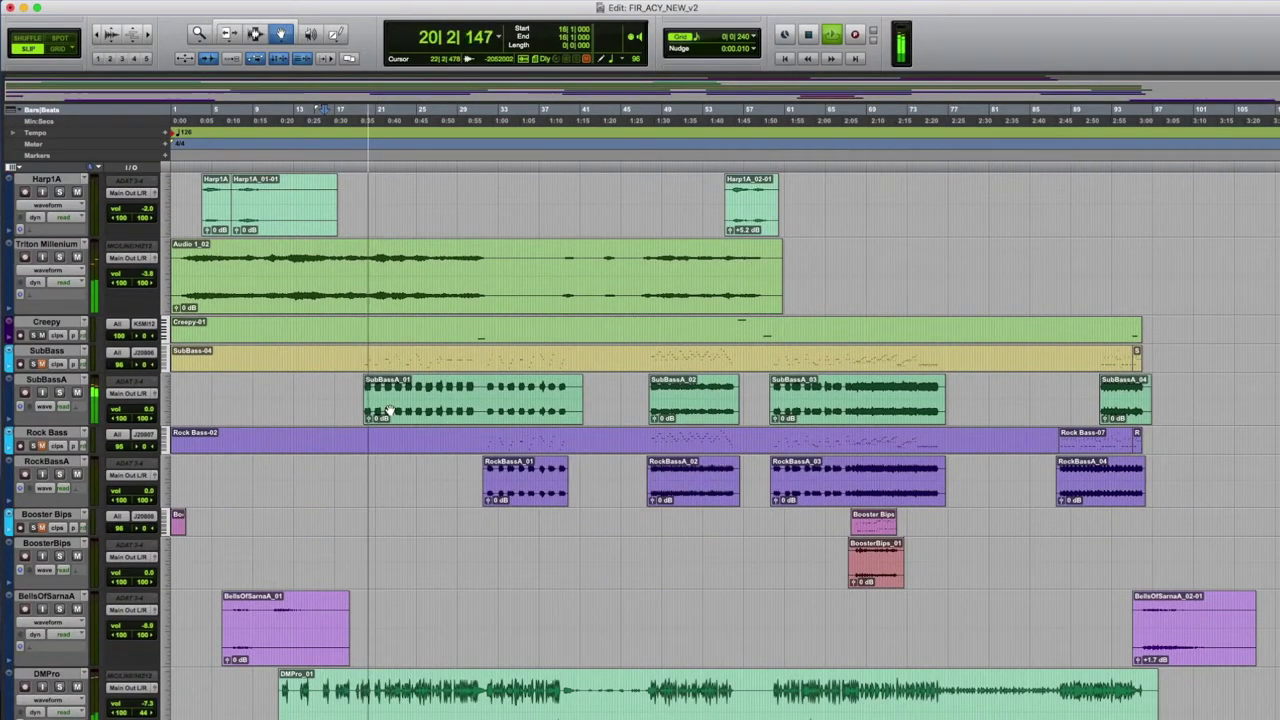
pyautogui.doubleClick(386, 360)
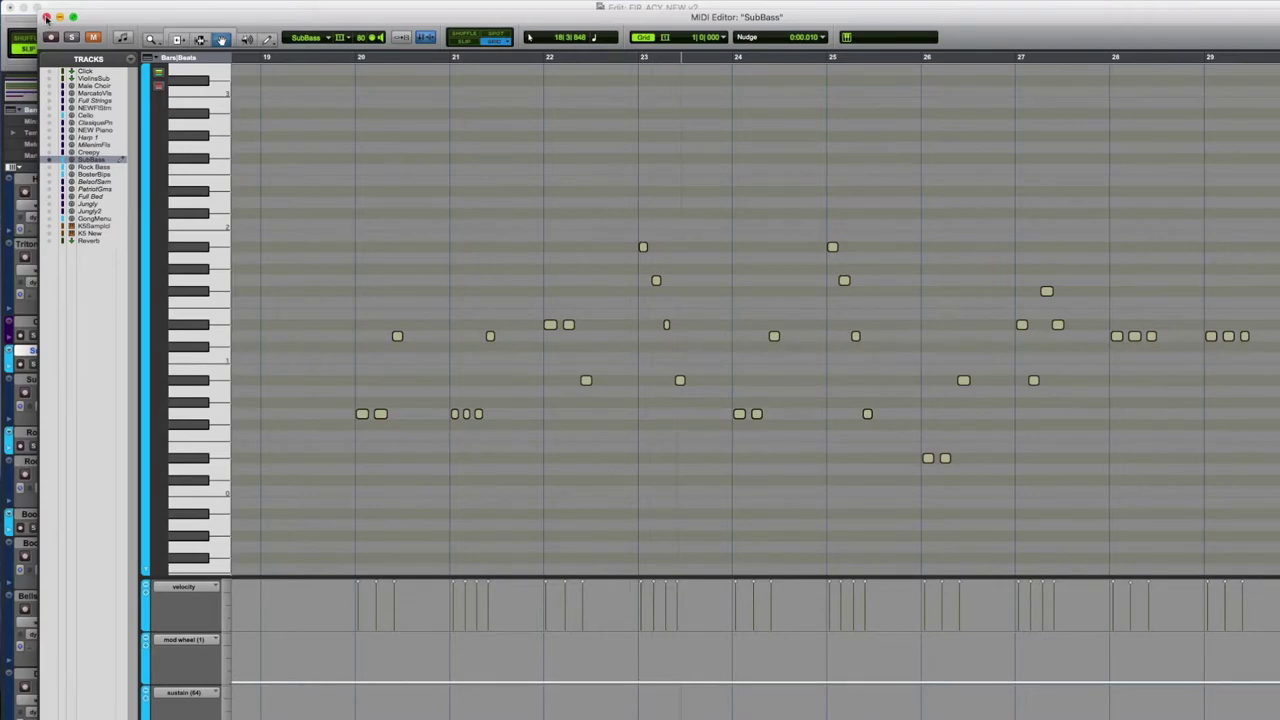
pyautogui.click(45, 18)
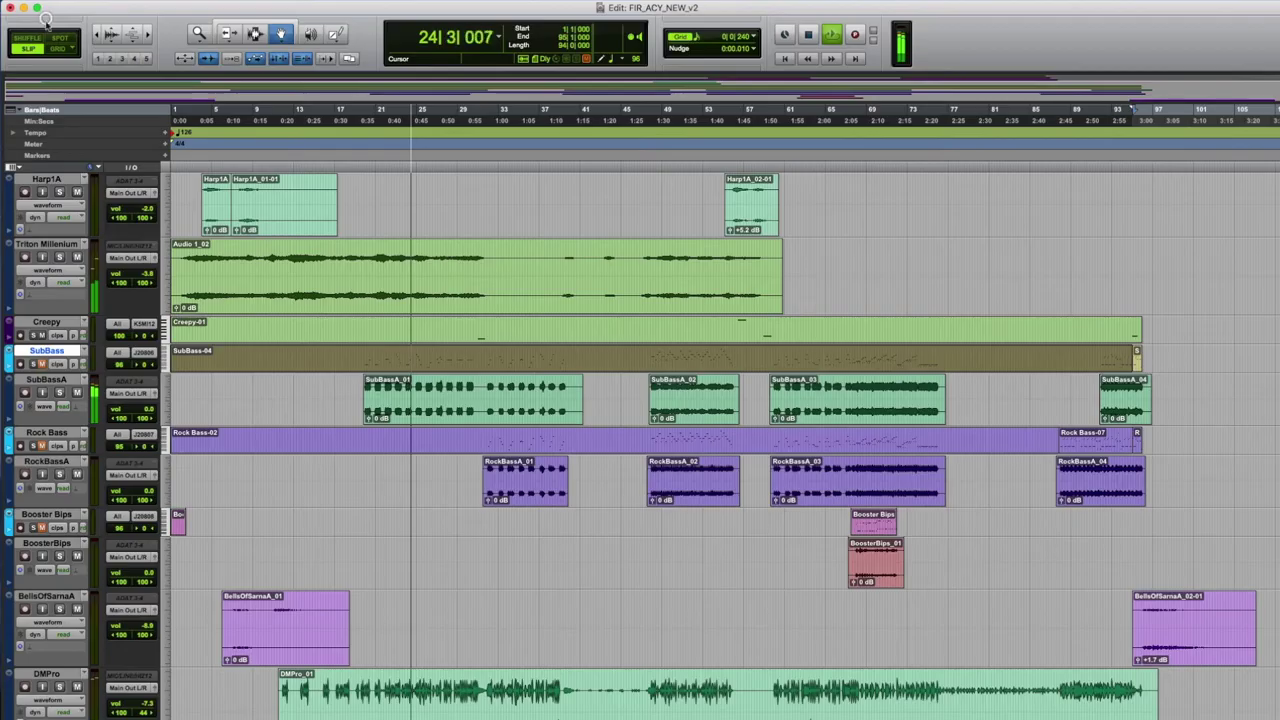
# Examine the Male Choir-04 clip's notes from about bar 20 to 32 in the MIDI Editor, and close it.
pyautogui.scroll(5, 515, 305)
pyautogui.doubleClick(423, 286)
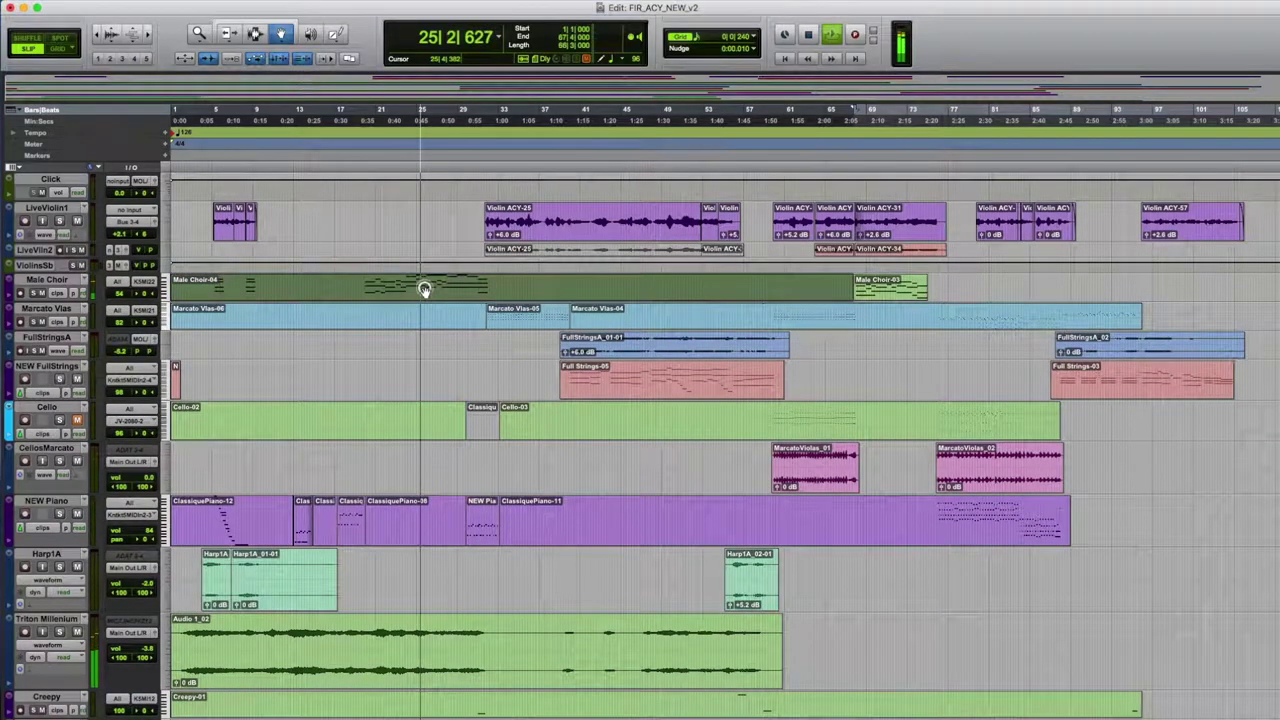
pyautogui.hscroll(10, 819, 343)
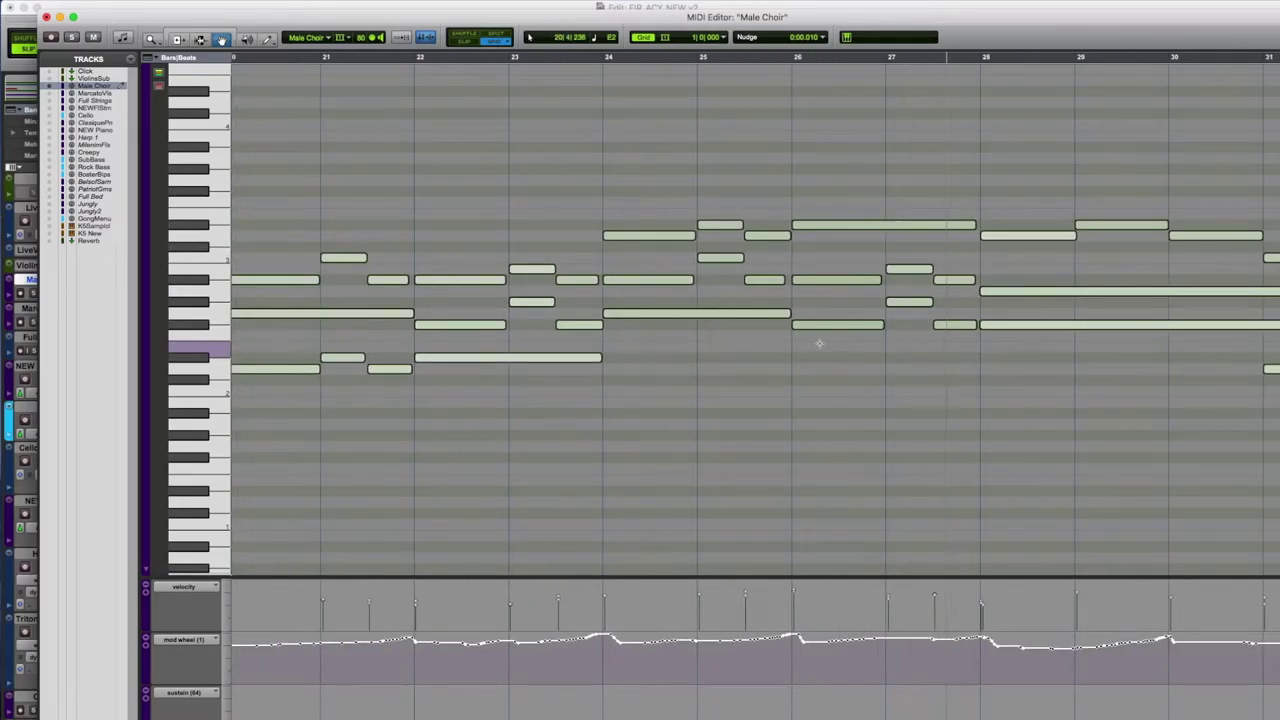
pyautogui.hscroll(10, 819, 343)
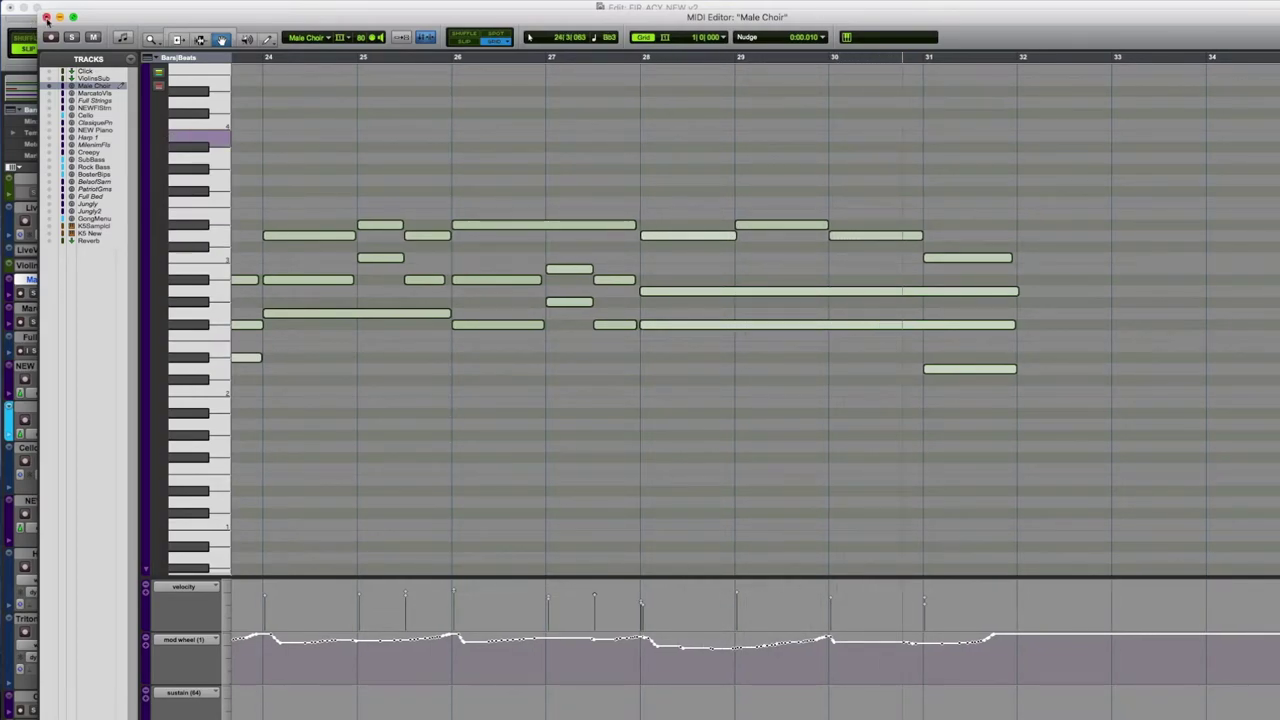
pyautogui.click(45, 17)
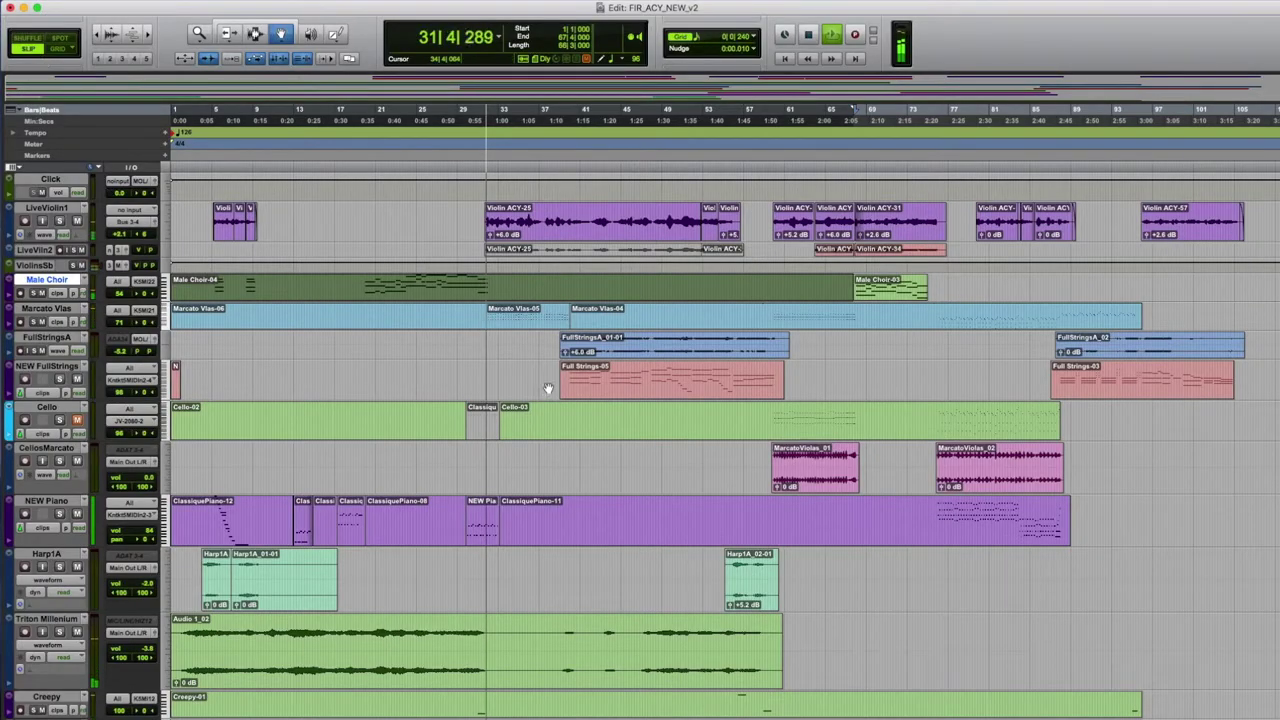
# Examine the upper and lower notes of the Marcato Vlas-05 clip in the MIDI Editor, and close it.
pyautogui.click(528, 320)
pyautogui.doubleClick(528, 320)
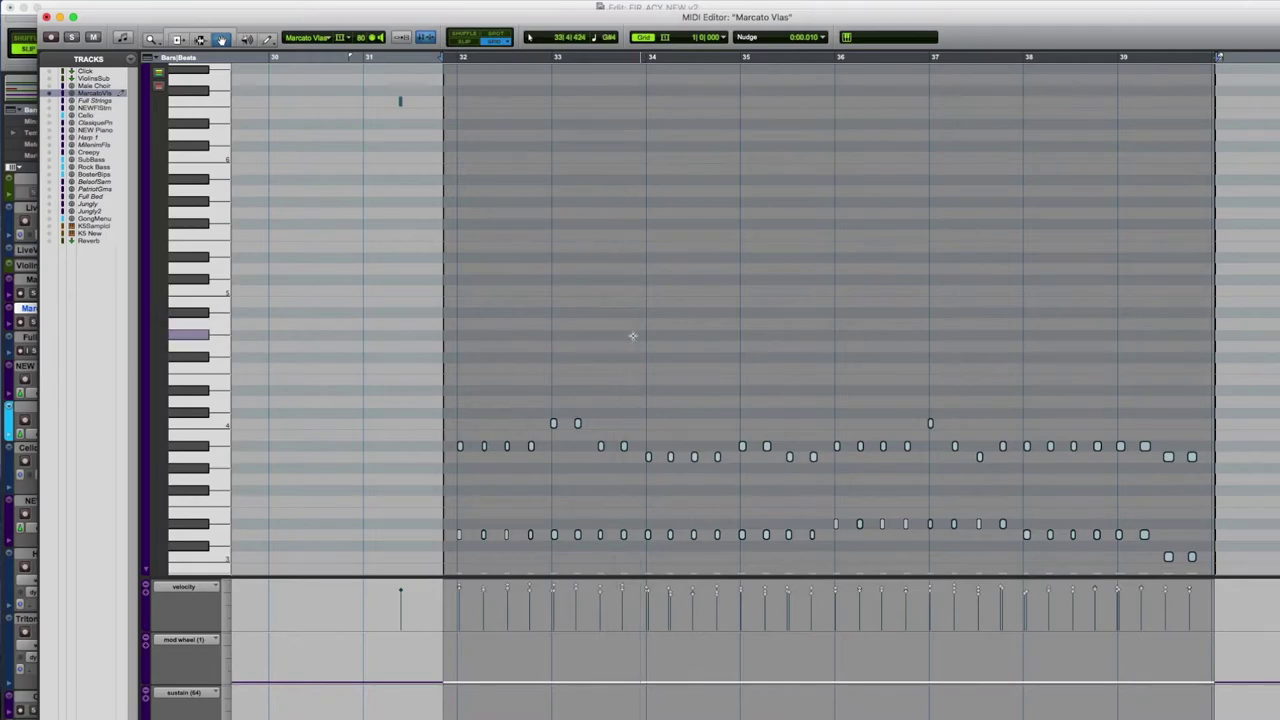
pyautogui.scroll(-5, 632, 336)
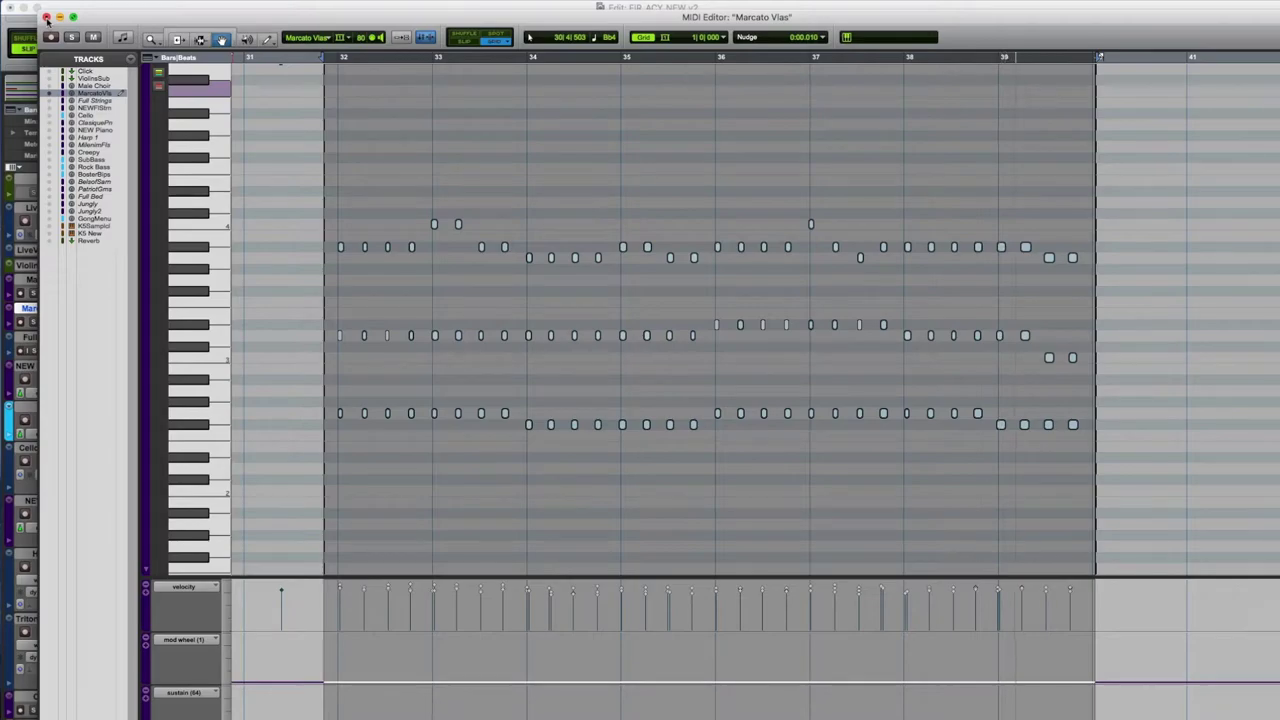
pyautogui.click(46, 17)
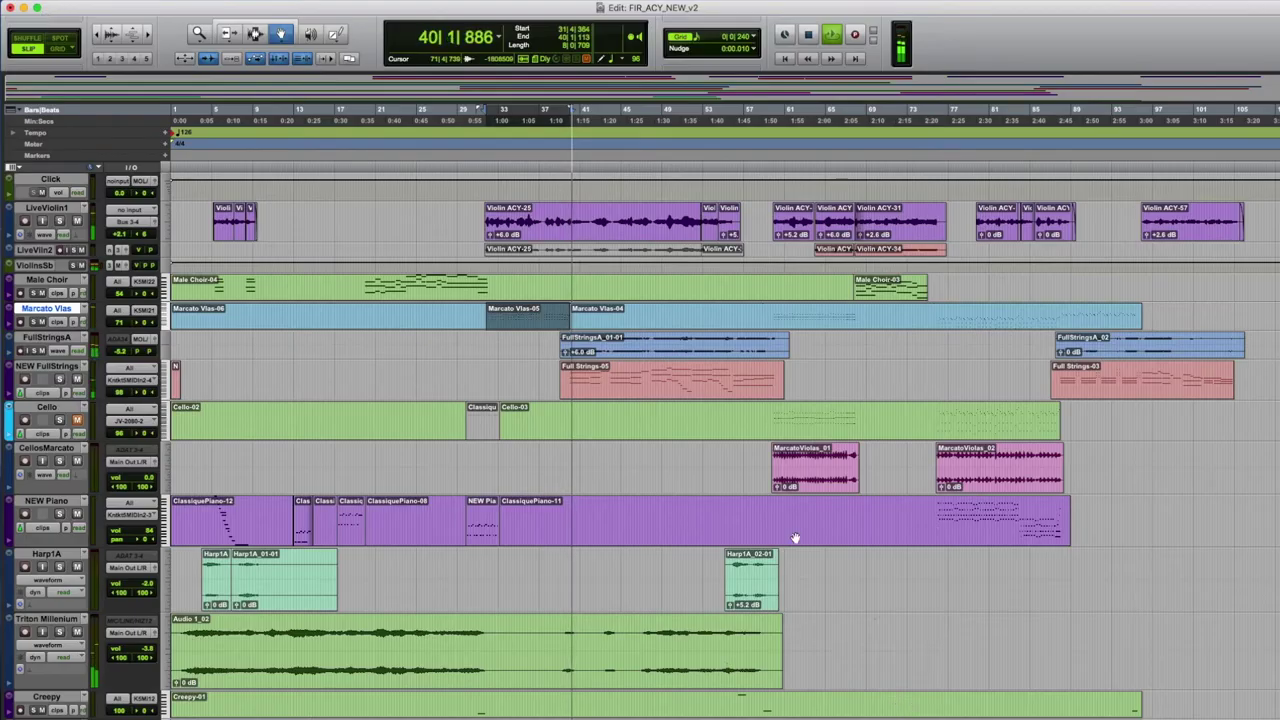
# Examine the Full Strings-05 clip's notes from bar 40 onward in the MIDI Editor, and close it.
pyautogui.doubleClick(612, 388)
pyautogui.hscroll(5, 916, 395)
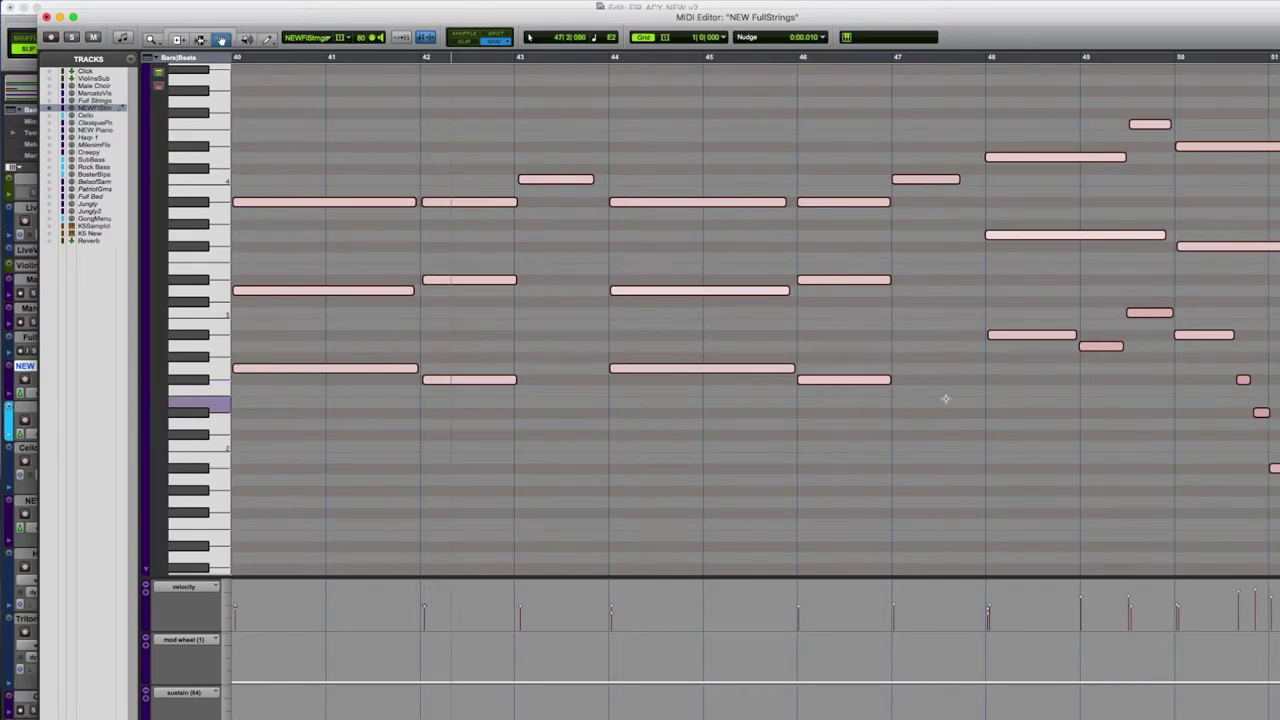
pyautogui.hscroll(4, 1062, 396)
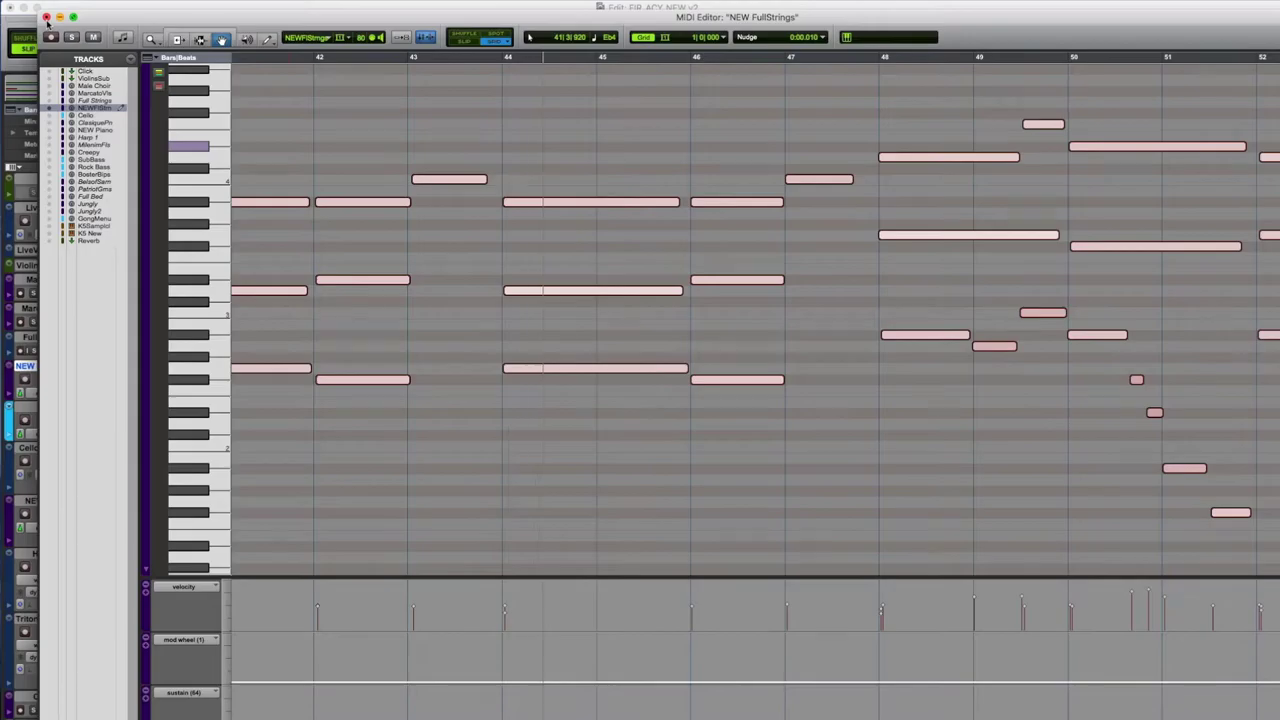
pyautogui.click(46, 17)
# Review all channels from Click to Master 1 in the Mix window during playback, and close the window.
pyautogui.press('super+equal')
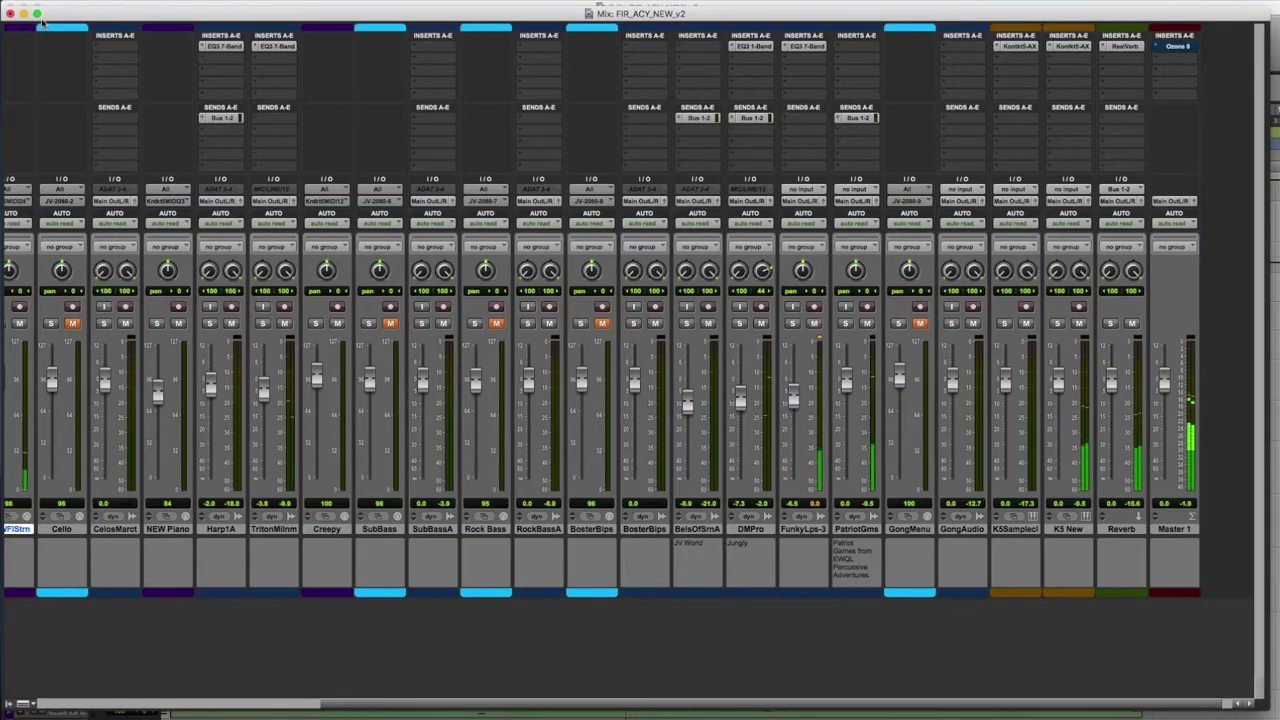
pyautogui.hscroll(-8, 432, 412)
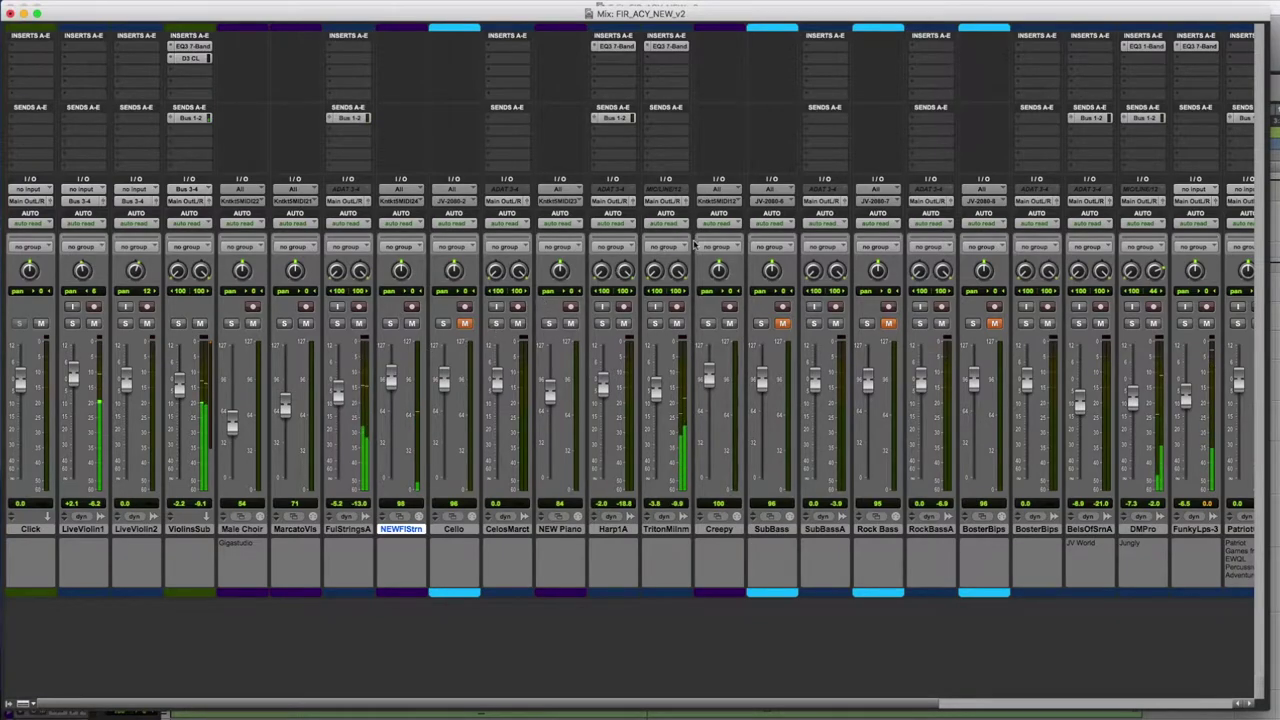
pyautogui.hscroll(6, 693, 244)
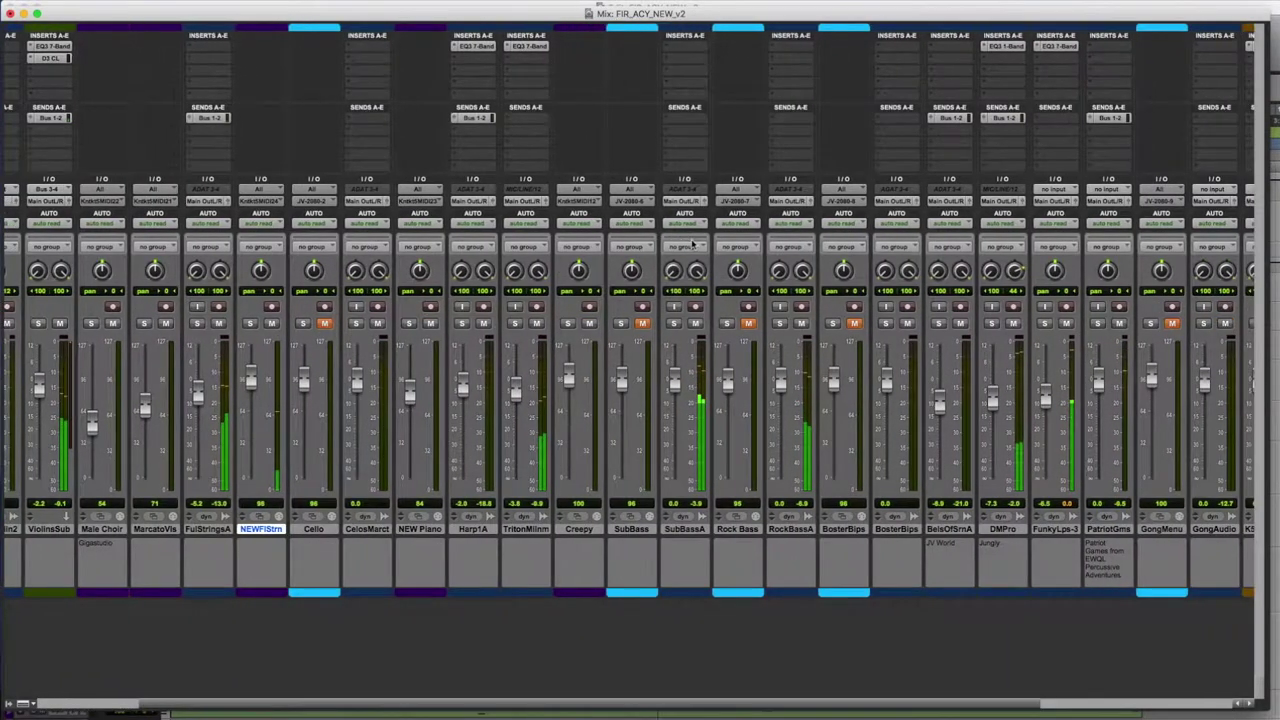
pyautogui.hscroll(1, 693, 244)
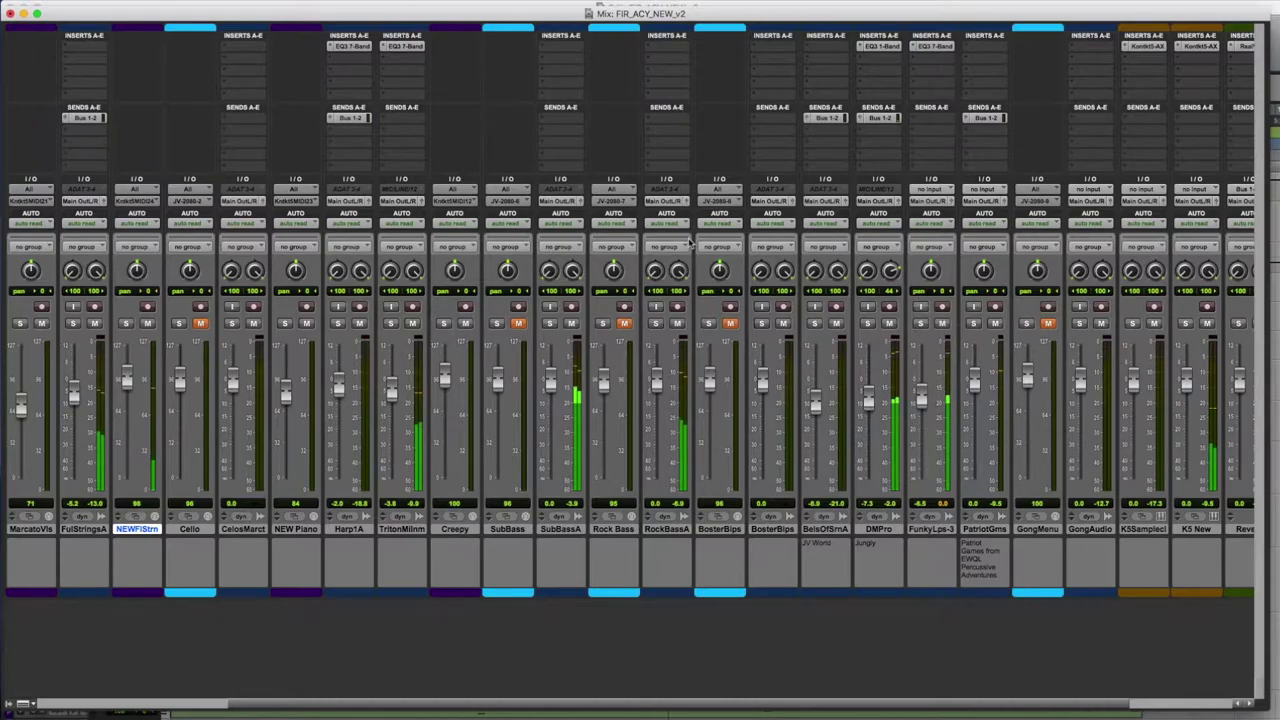
pyautogui.hscroll(3, 690, 244)
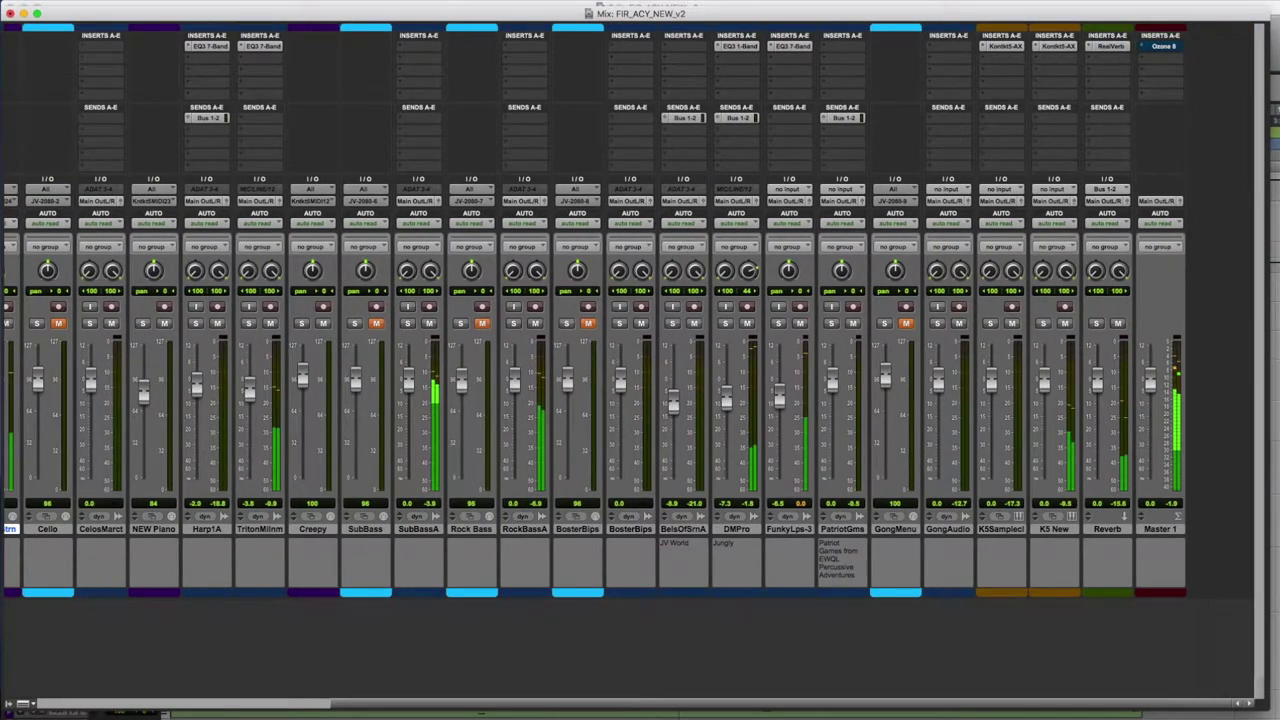
pyautogui.click(9, 14)
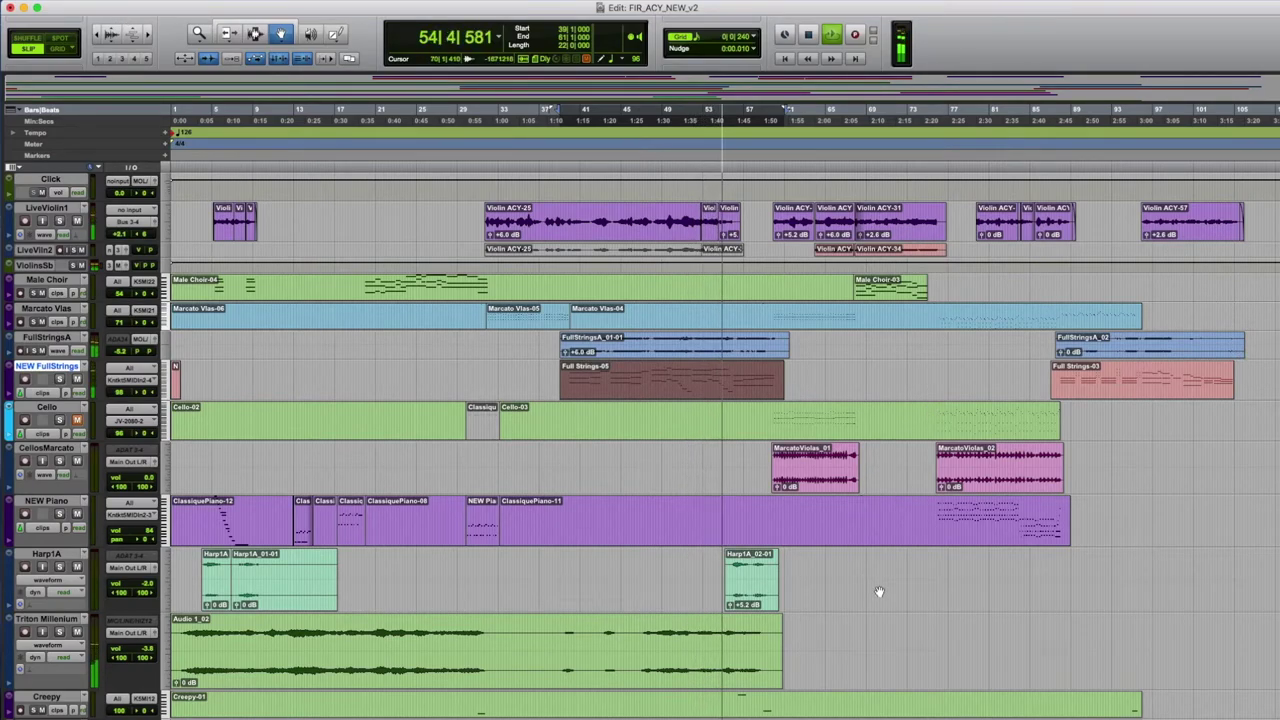
# Highlight the Harp1A_02-01 clip, and examine the Creepy-01 notes around bars 56 to 60 in the MIDI Editor before closing it.
pyautogui.scroll(-5, 880, 594)
pyautogui.click(752, 420)
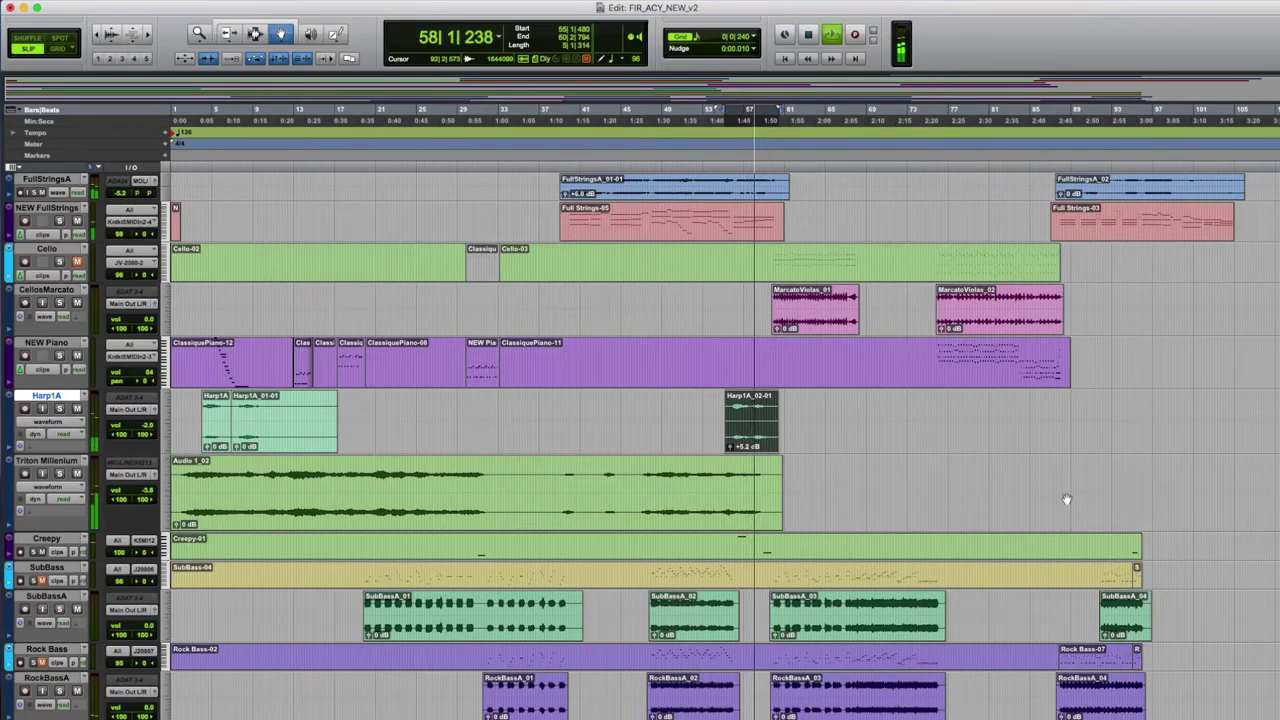
pyautogui.doubleClick(763, 546)
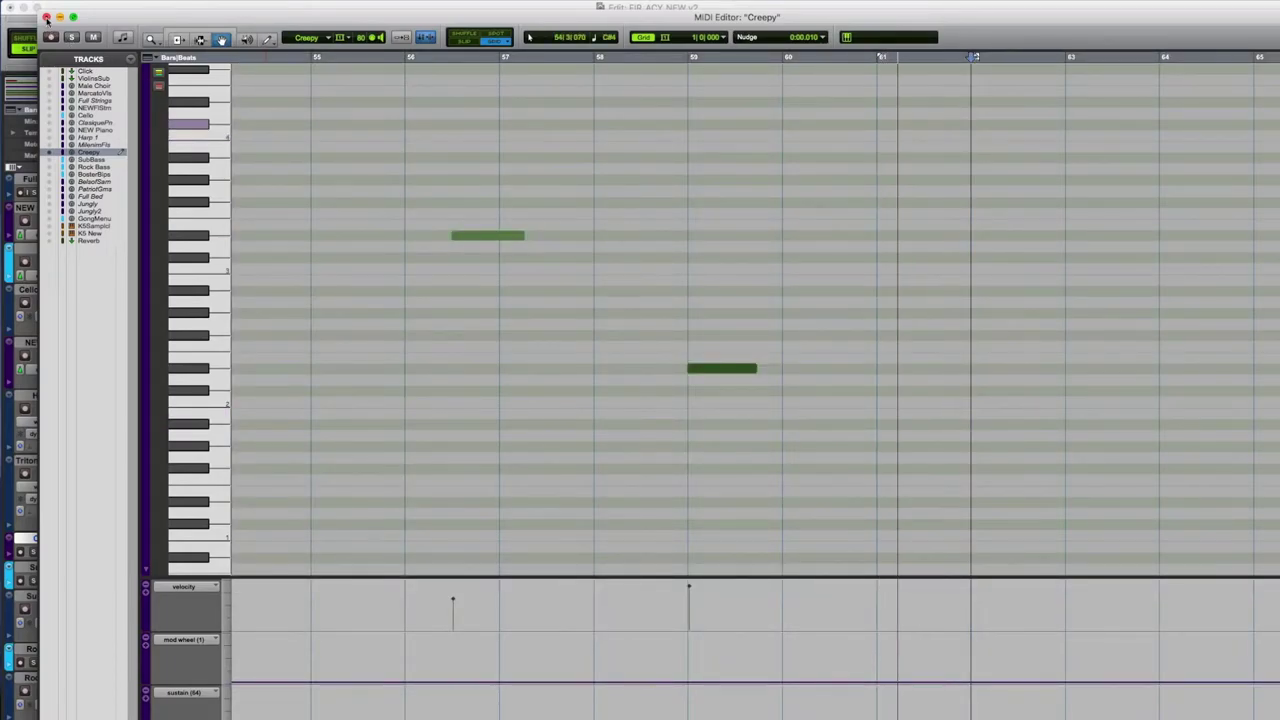
pyautogui.click(46, 18)
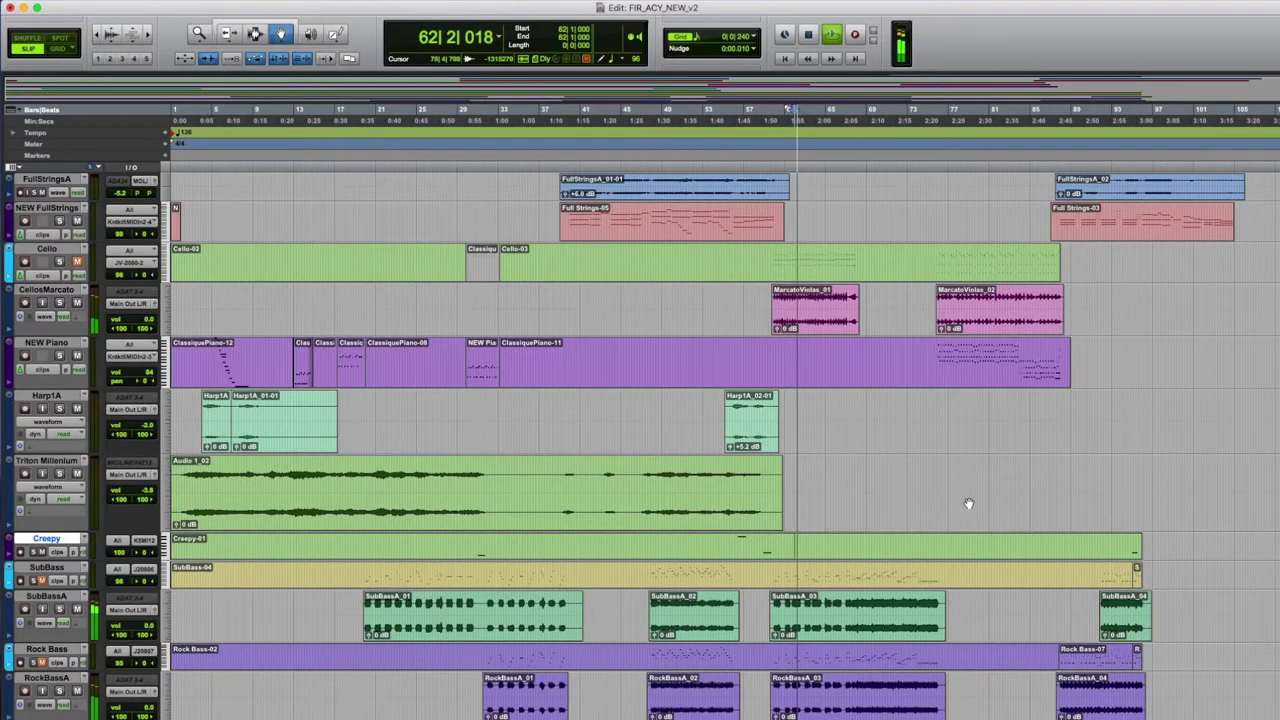
# Highlight the SubBassA_03 and RockBassA_03 clips together.
pyautogui.scroll(-5, 1066, 506)
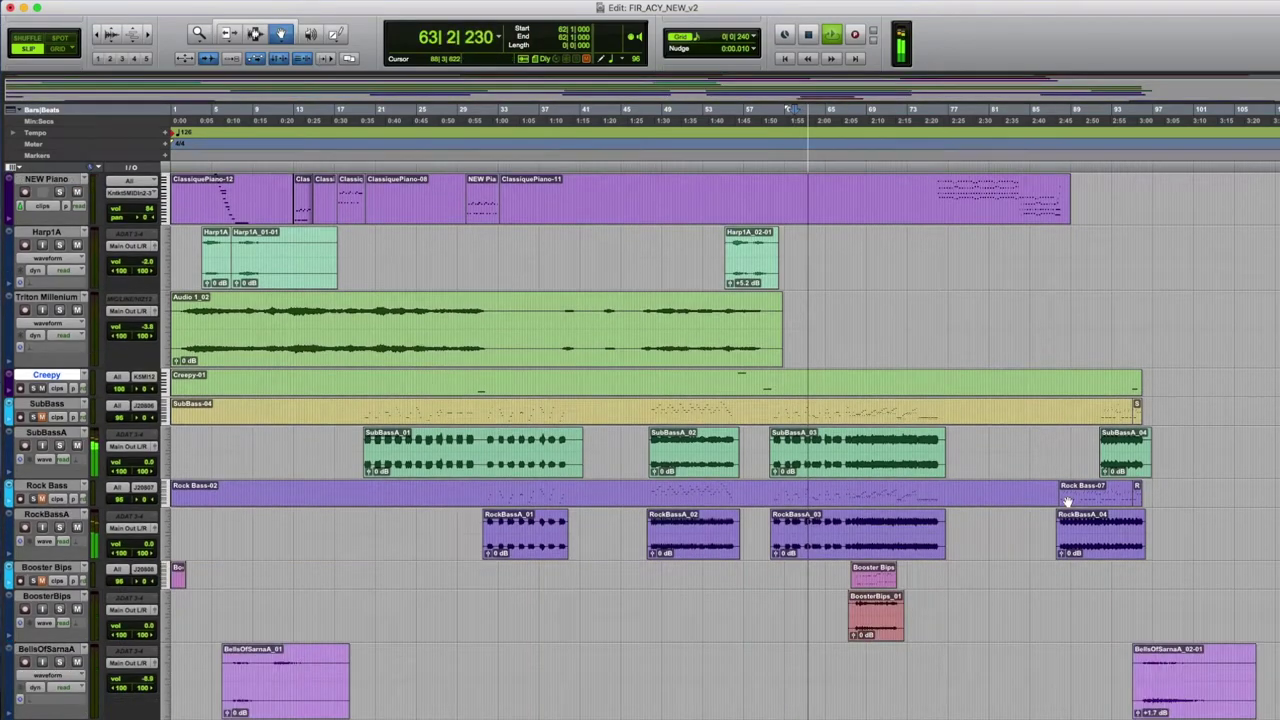
pyautogui.click(876, 418)
pyautogui.keyDown('shift'); pyautogui.click(855, 485); pyautogui.keyUp('shift')
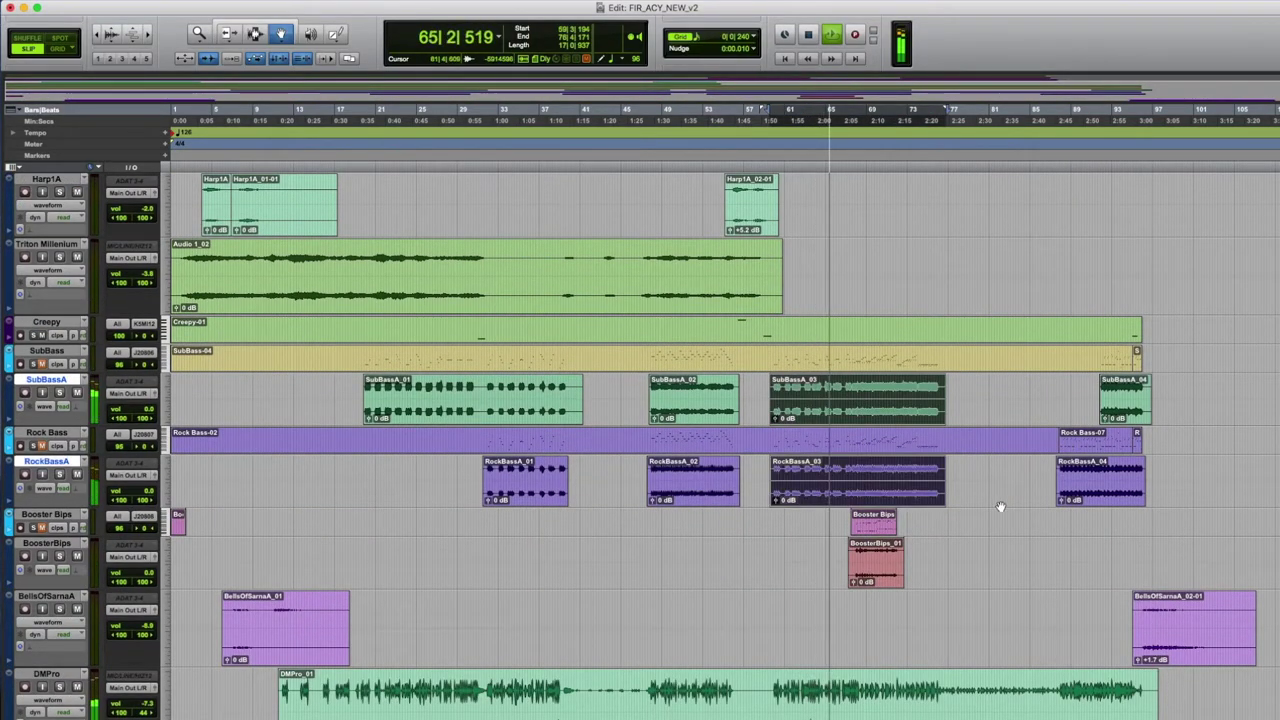
# Clear the clip highlighting, and examine the Booster Bips clip around bars 67 to 72 in the MIDI Editor before closing it.
pyautogui.click(620, 569)
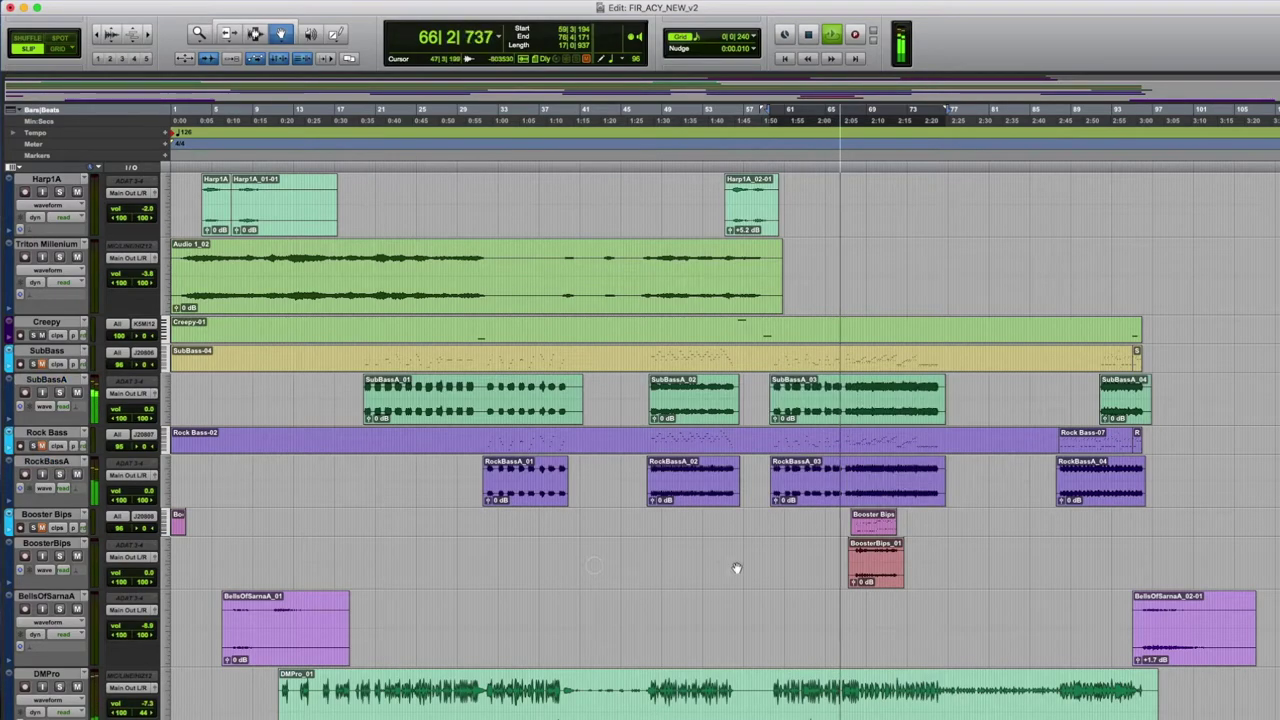
pyautogui.doubleClick(872, 524)
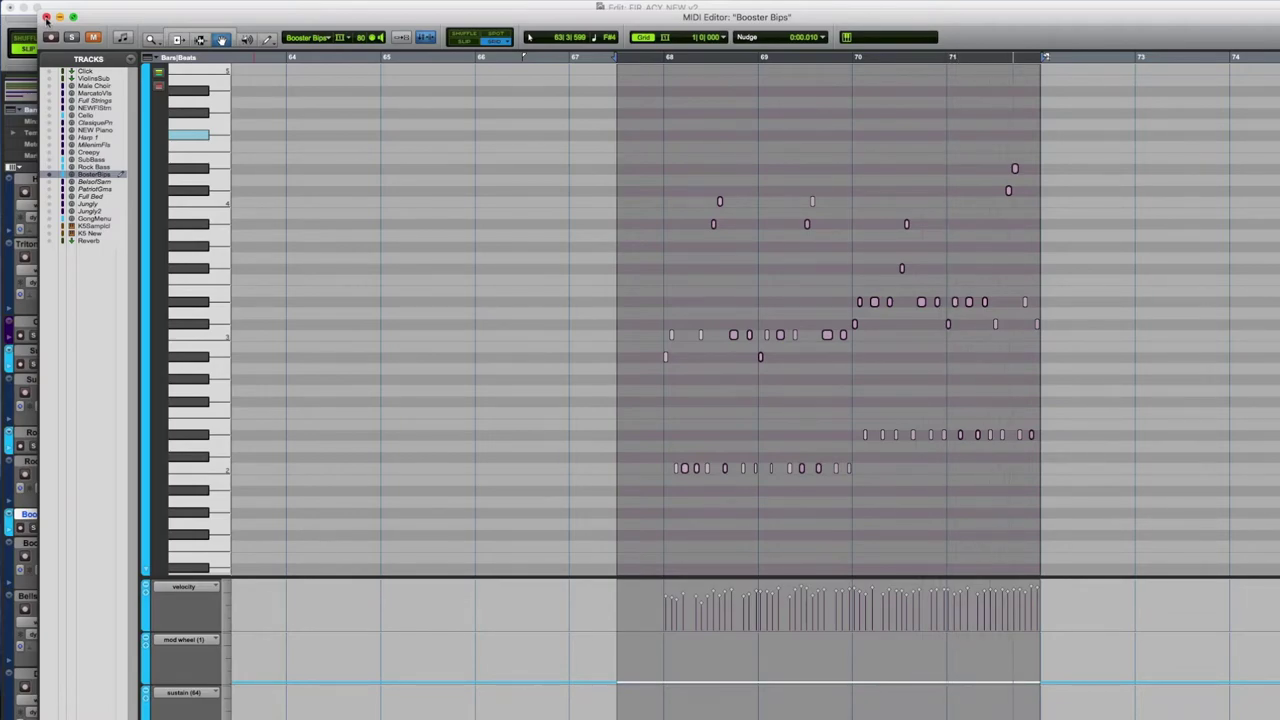
pyautogui.click(45, 17)
# Highlight the Violin ACY-34 and Violin ACY-31 clips together on the two live violin tracks.
pyautogui.scroll(10, 869, 249)
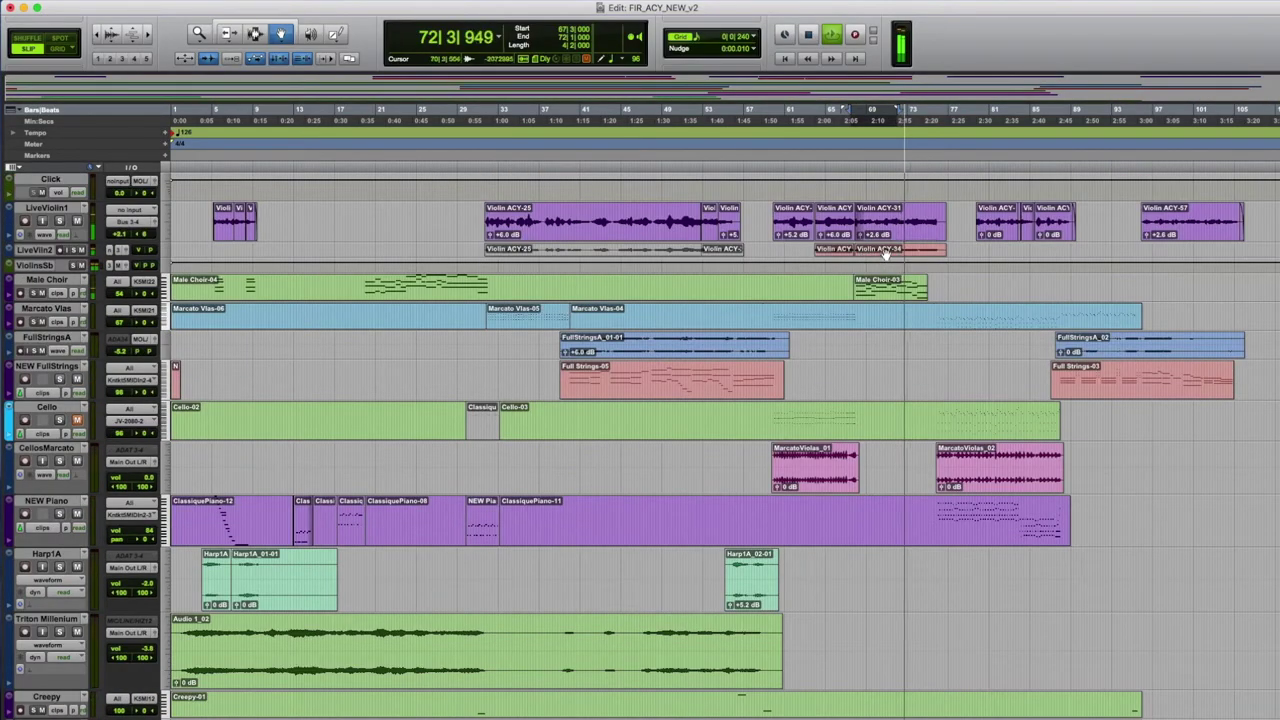
pyautogui.click(884, 254)
pyautogui.keyDown('shift'); pyautogui.click(880, 220); pyautogui.keyUp('shift')
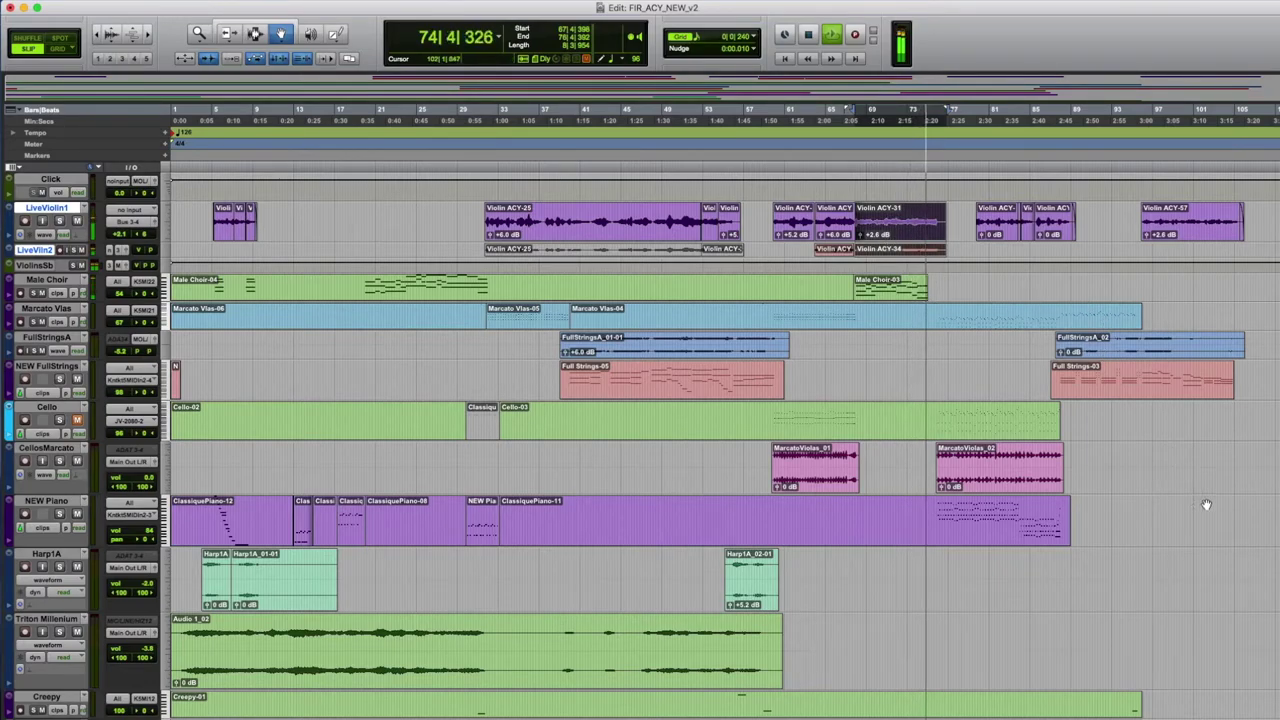
# Examine the Cello-03 clip's notes from bar 76 to 88 in the MIDI Editor, and close it.
pyautogui.doubleClick(968, 434)
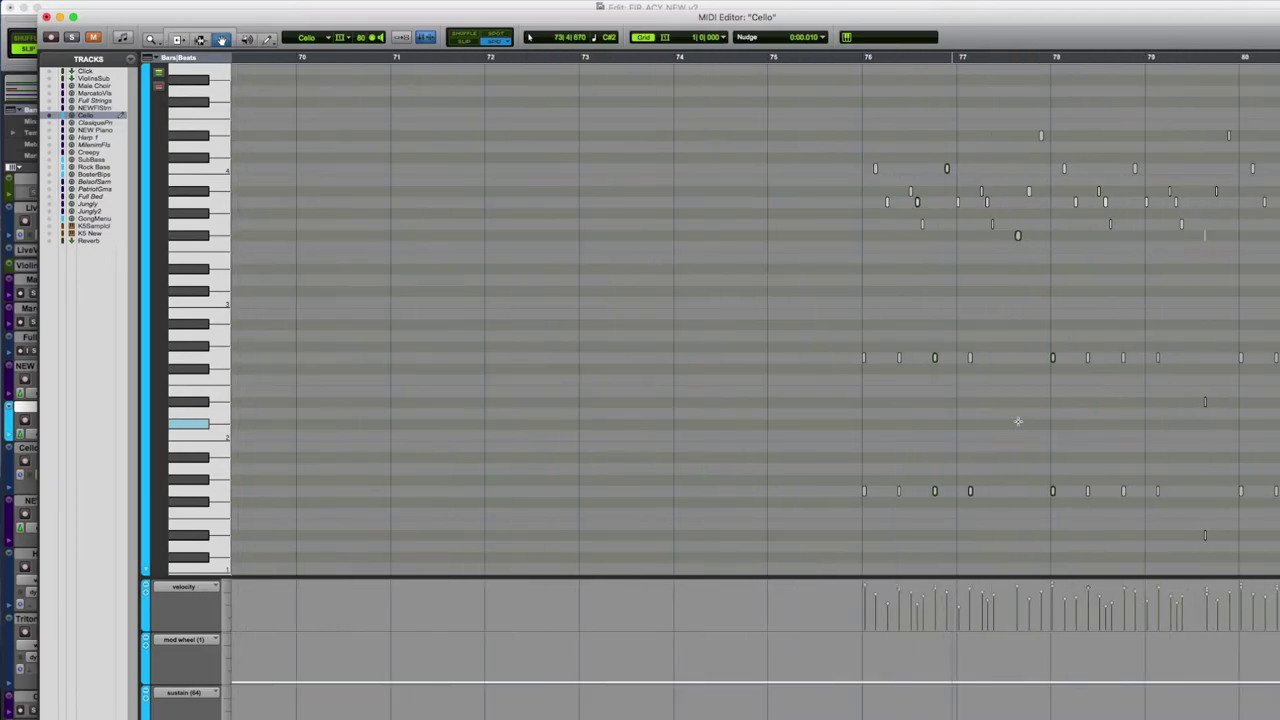
pyautogui.hscroll(10, 1018, 421)
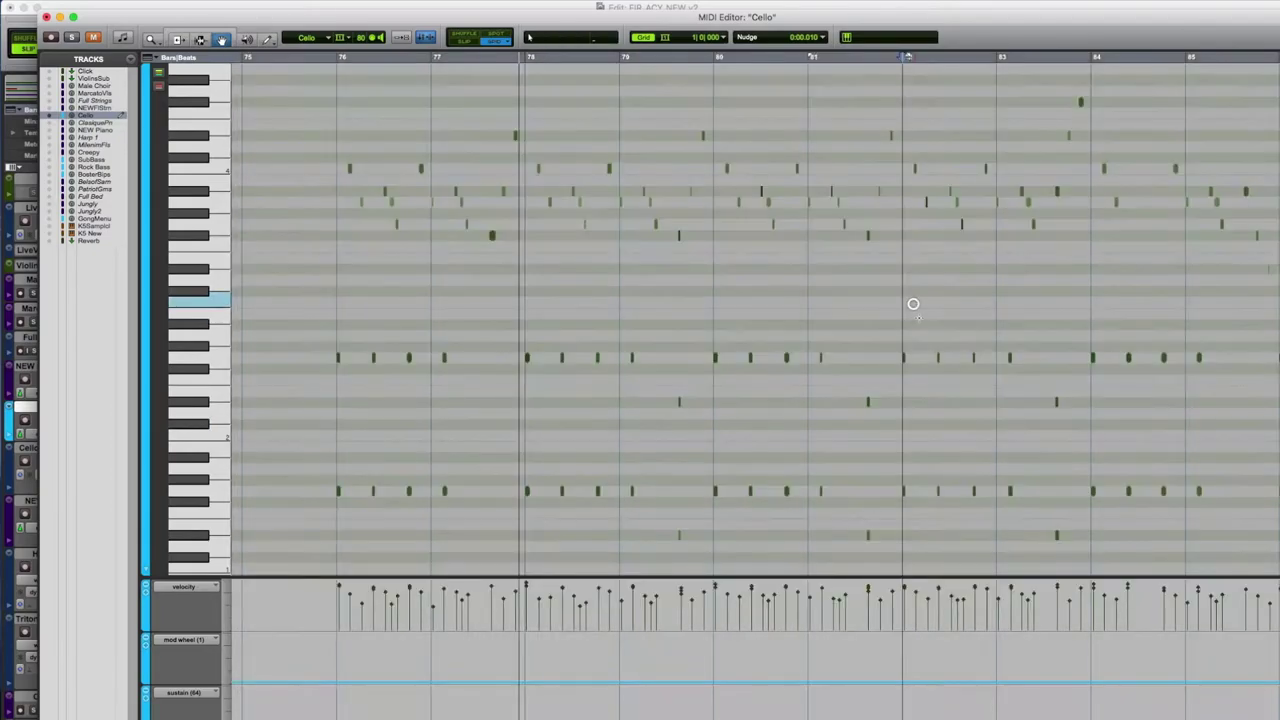
pyautogui.press('super+bracketright')
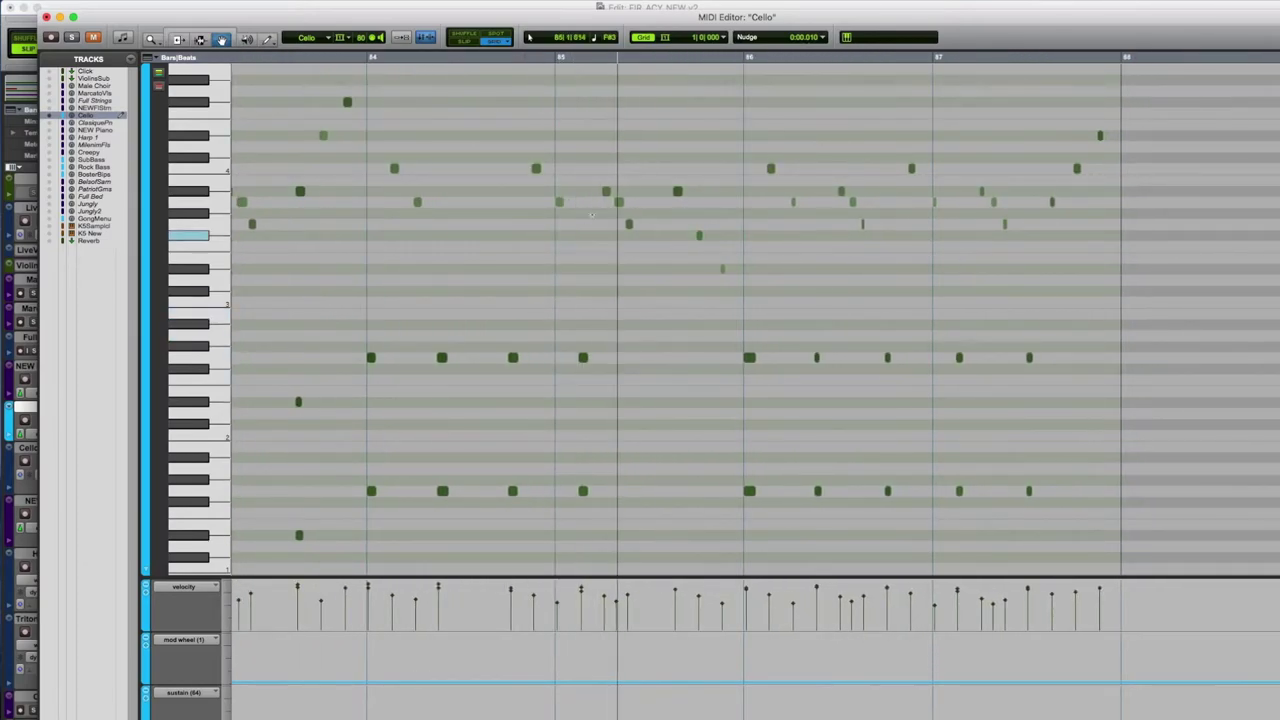
pyautogui.click(46, 17)
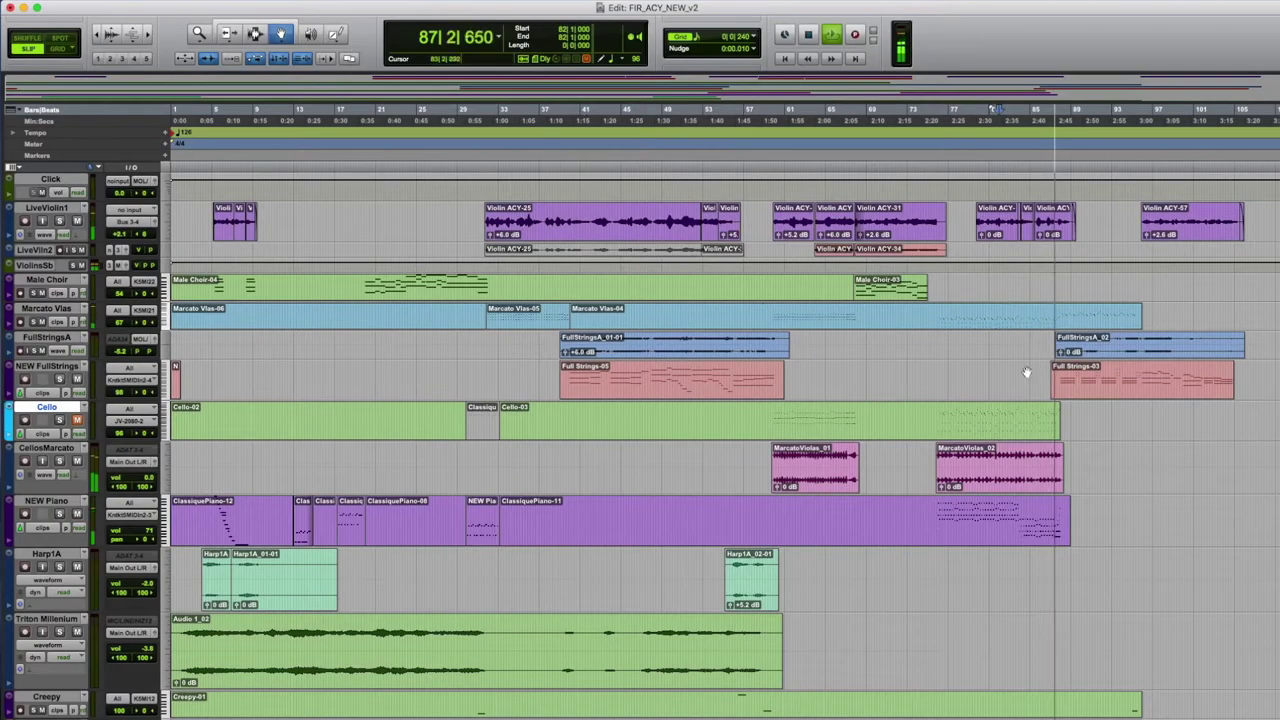
# Examine the Full Strings-03 clip's notes from bar 88 onward in the MIDI Editor, and close it.
pyautogui.doubleClick(1160, 380)
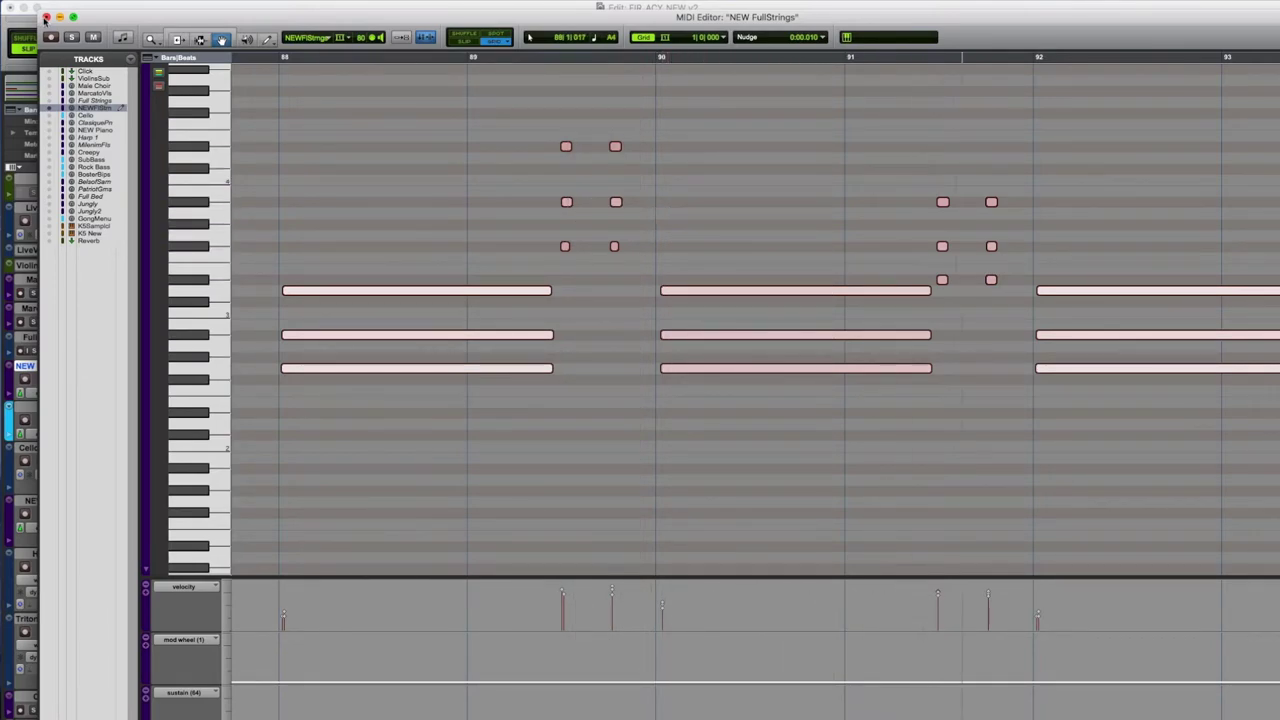
pyautogui.click(45, 17)
pyautogui.scroll(-3, 1114, 514)
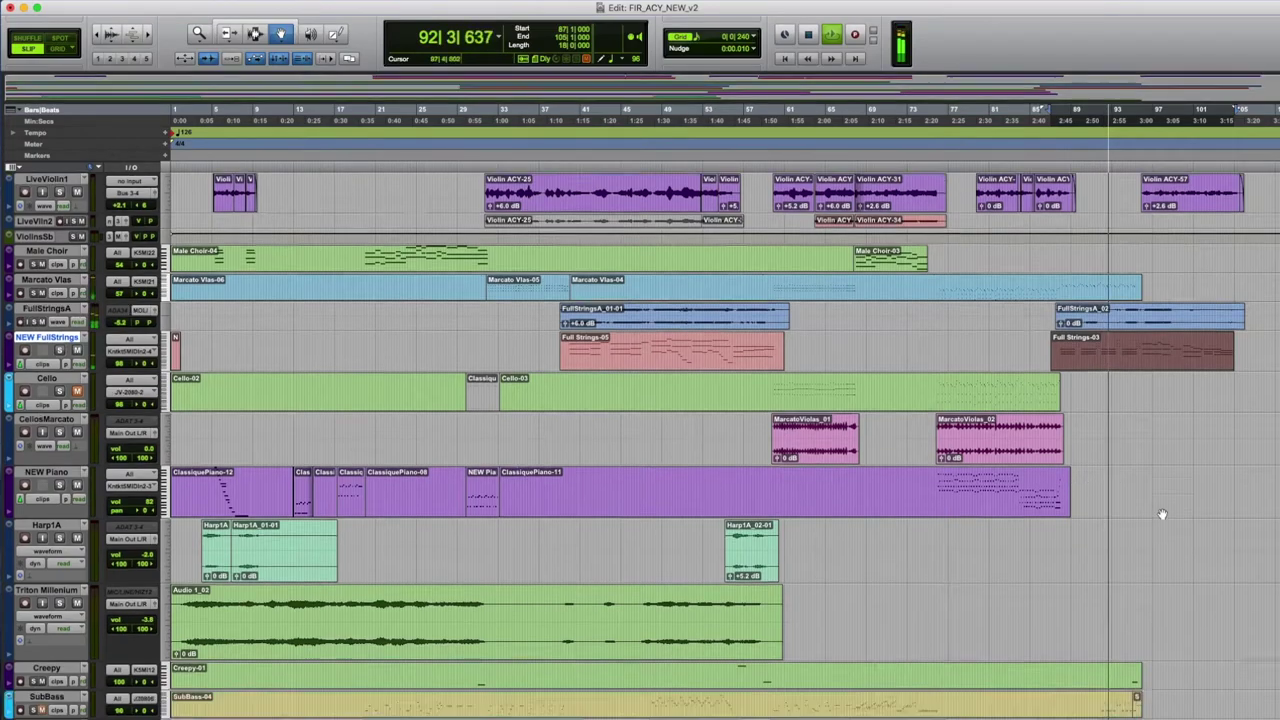
# Examine the SubBass part's notes from about bar 93 to 96 in the MIDI Editor, and close it.
pyautogui.doubleClick(1134, 213)
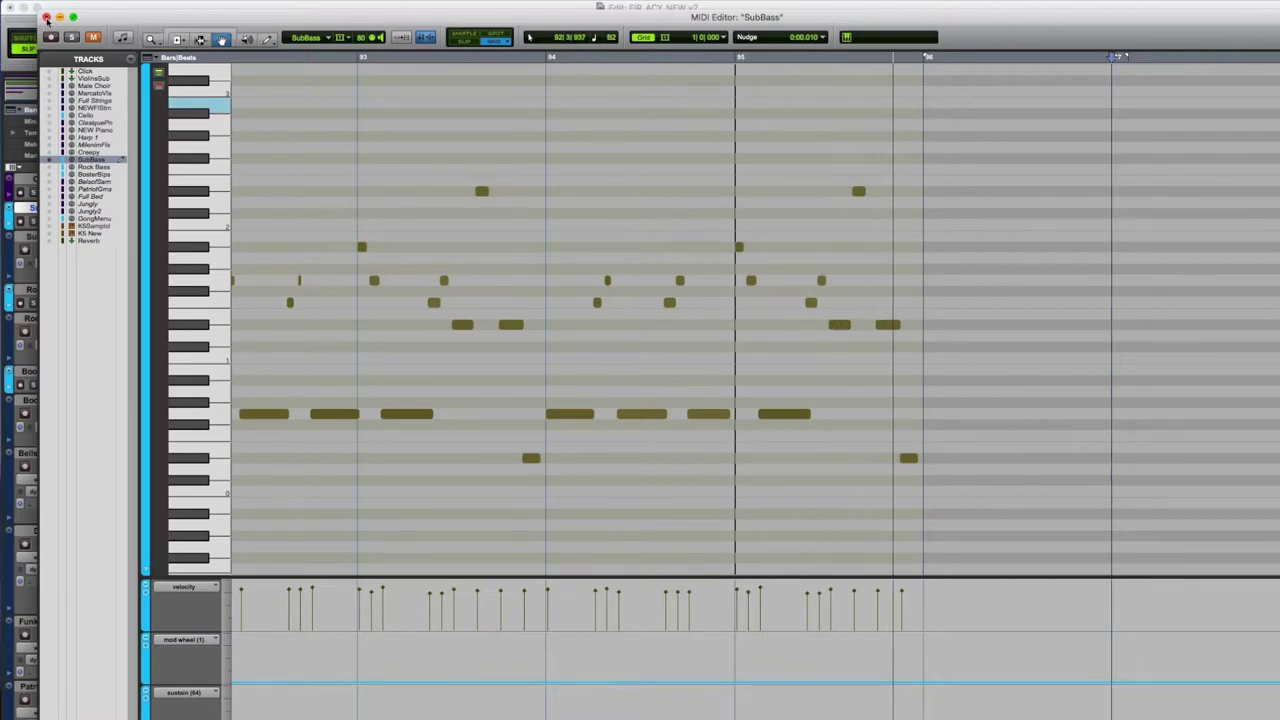
pyautogui.click(45, 17)
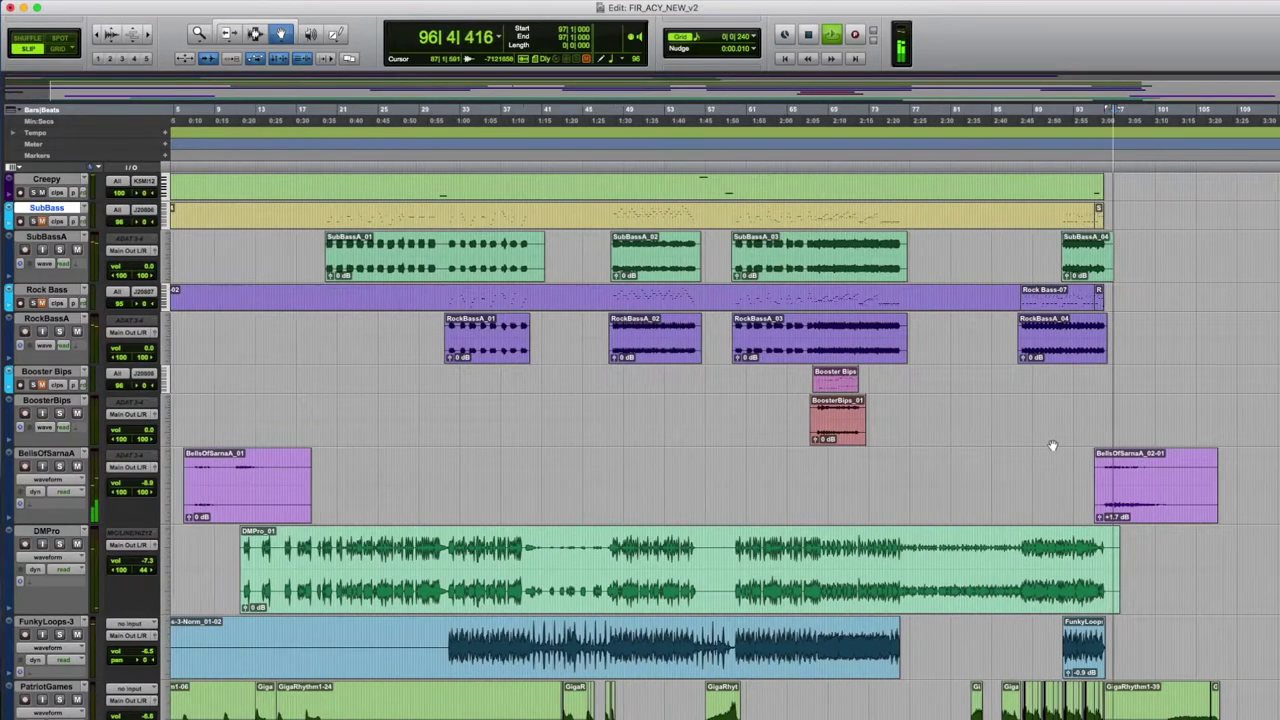
# Highlight the BellsOfSarnaA_02-01 clip and look over the PatriotGames and gong clips around the song's ending.
pyautogui.click(780, 502)
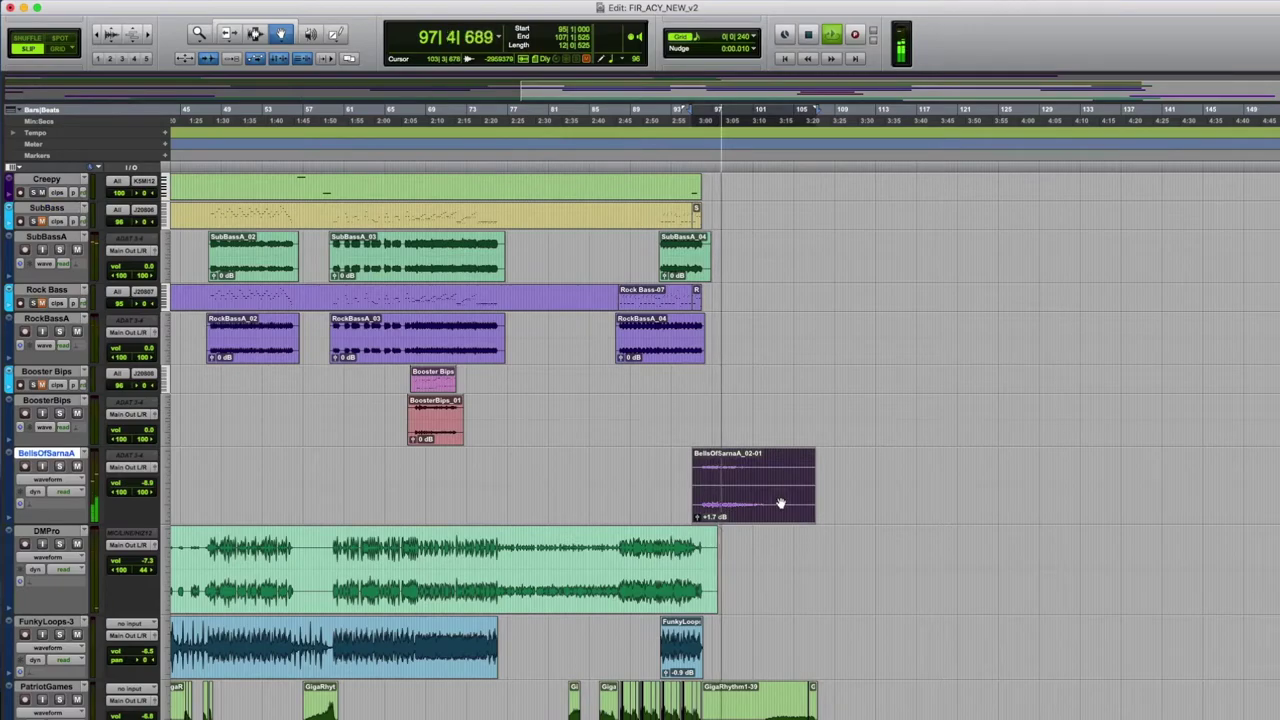
pyautogui.scroll(-5, 880, 458)
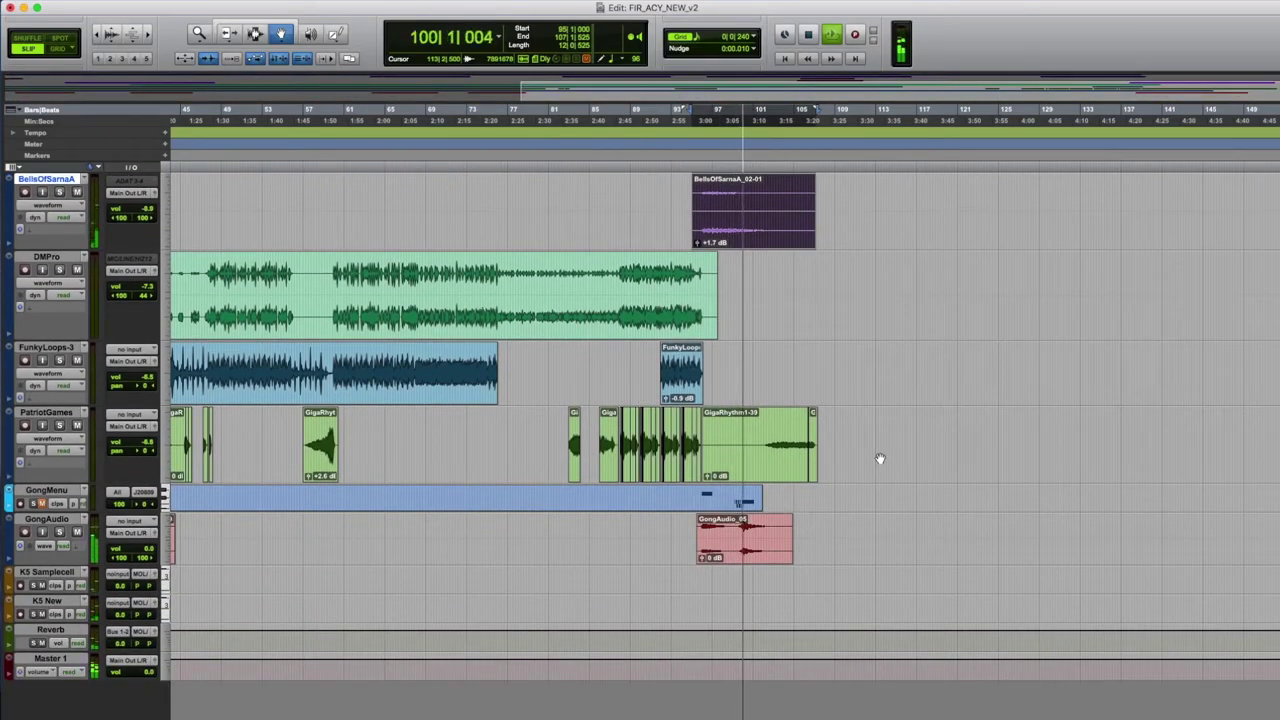
pyautogui.click(57, 416)
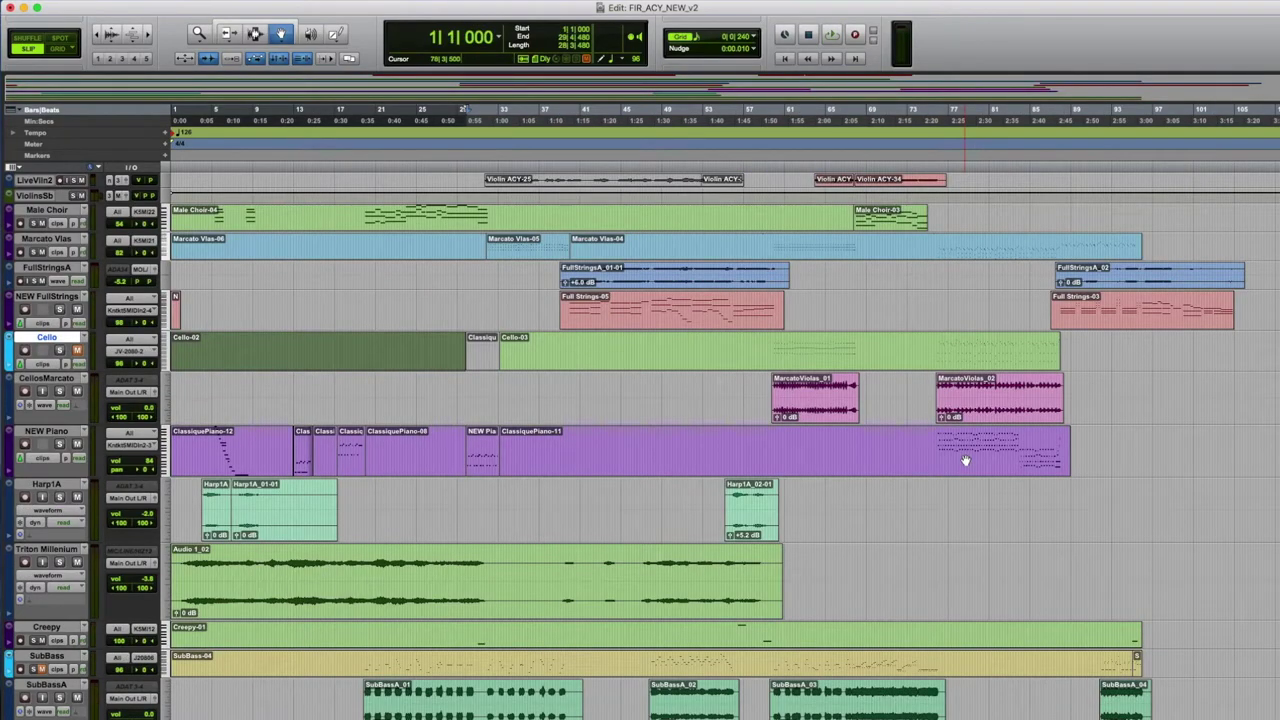
# Return to the session start, switch to the Selector tool, and audition the DMPro drum track from about bar 11.
pyautogui.press('Return')
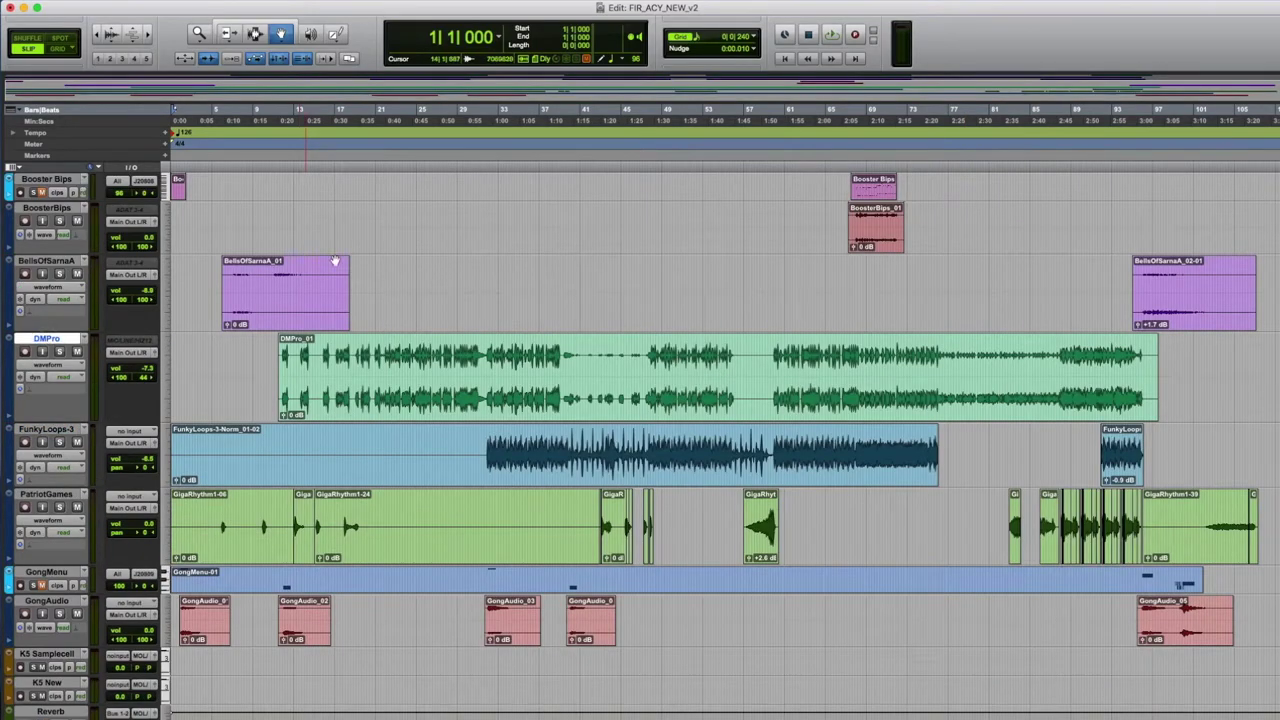
pyautogui.press('F7')
pyautogui.scroll(-3, 427, 422)
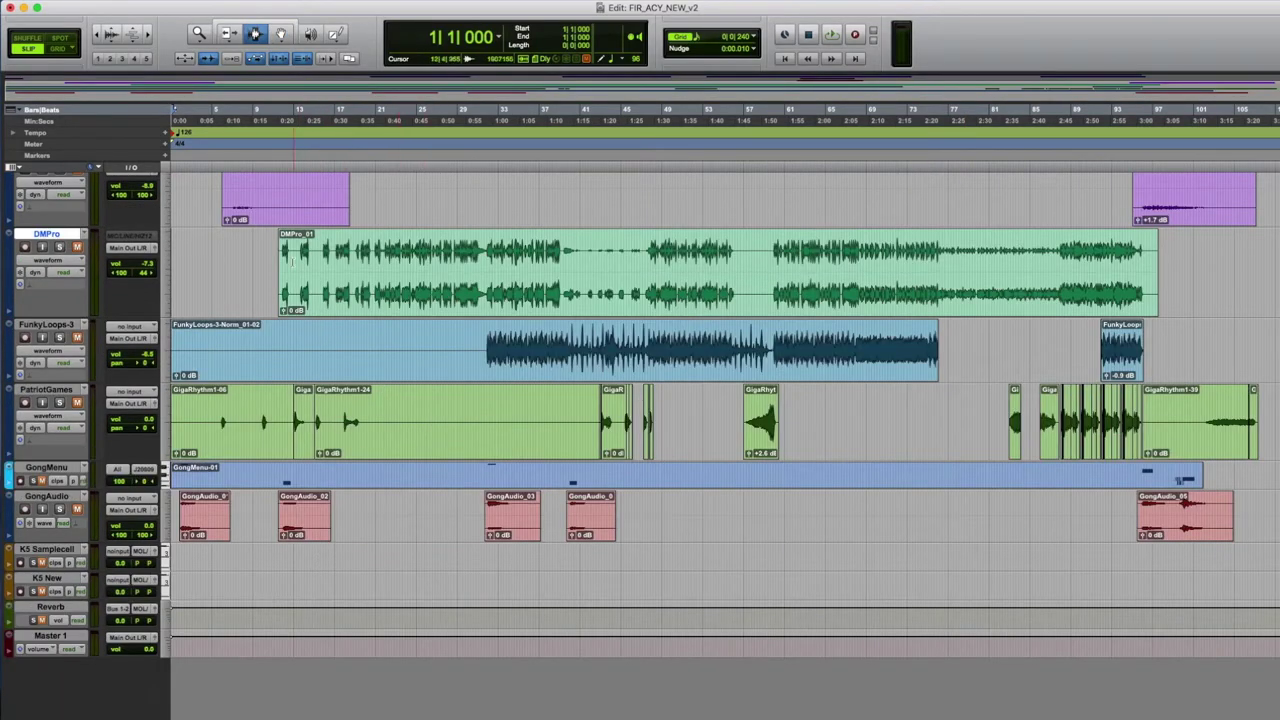
pyautogui.press('space')
pyautogui.press('space')
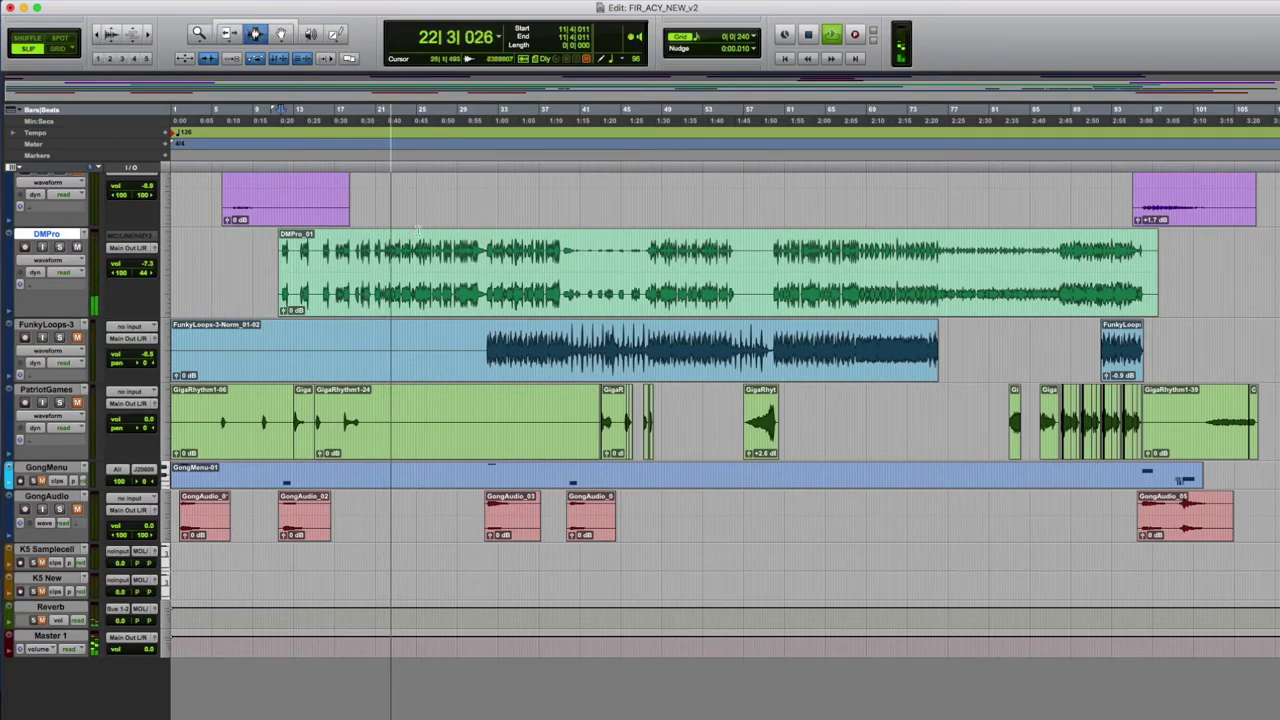
pyautogui.press('space')
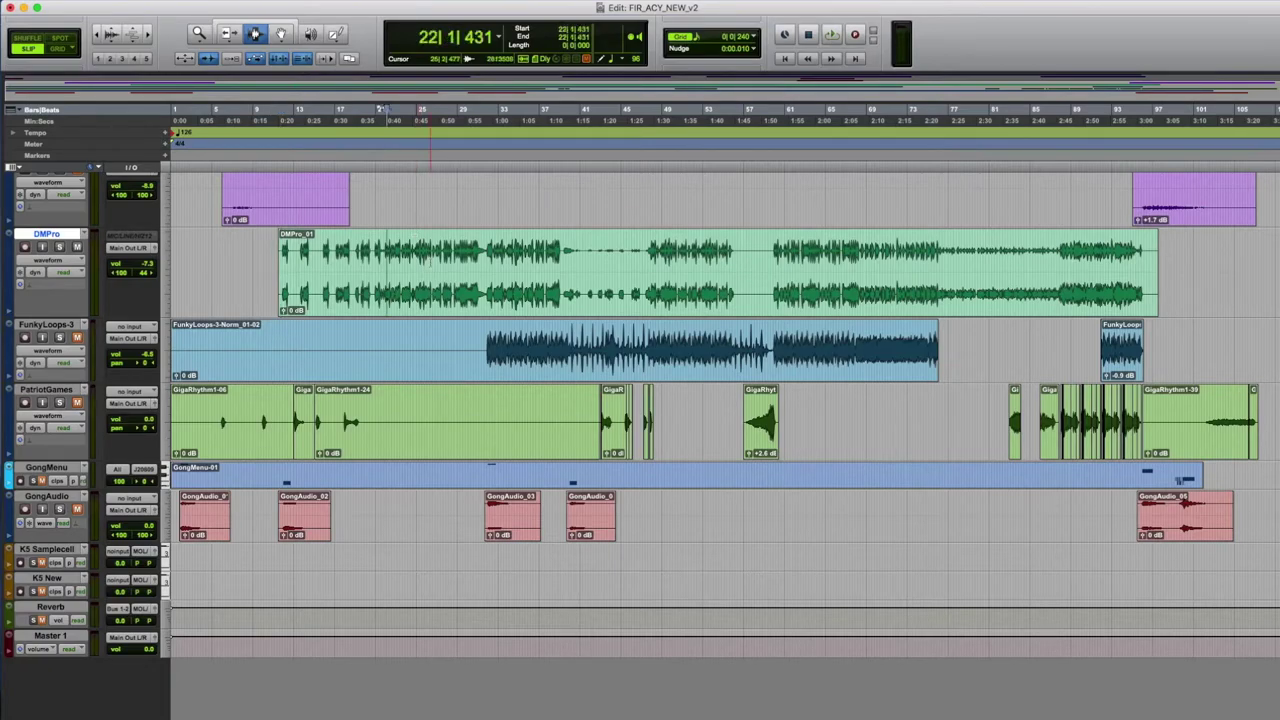
# Highlight the DMPro passage from about bar 31 to 37, and place the cursor where the FunkyLoops-3 waveform begins.
pyautogui.click(483, 242)
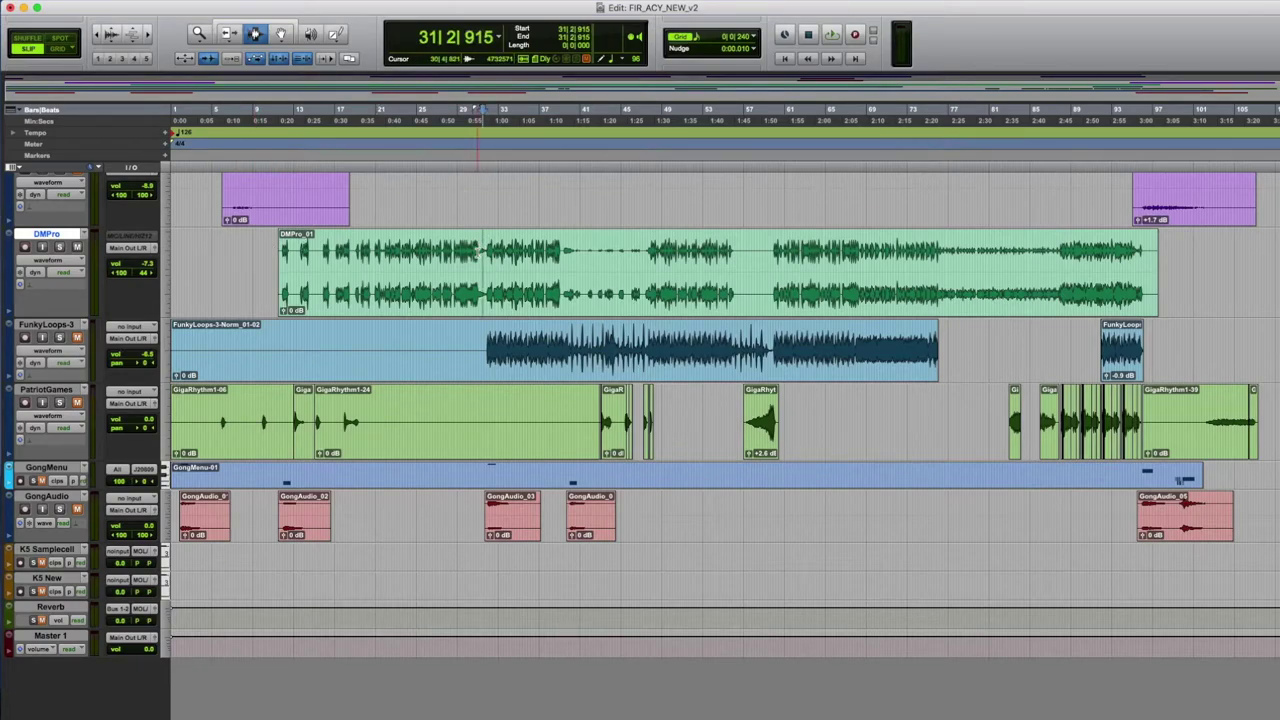
pyautogui.moveTo(486, 248); pyautogui.dragTo(549, 280)
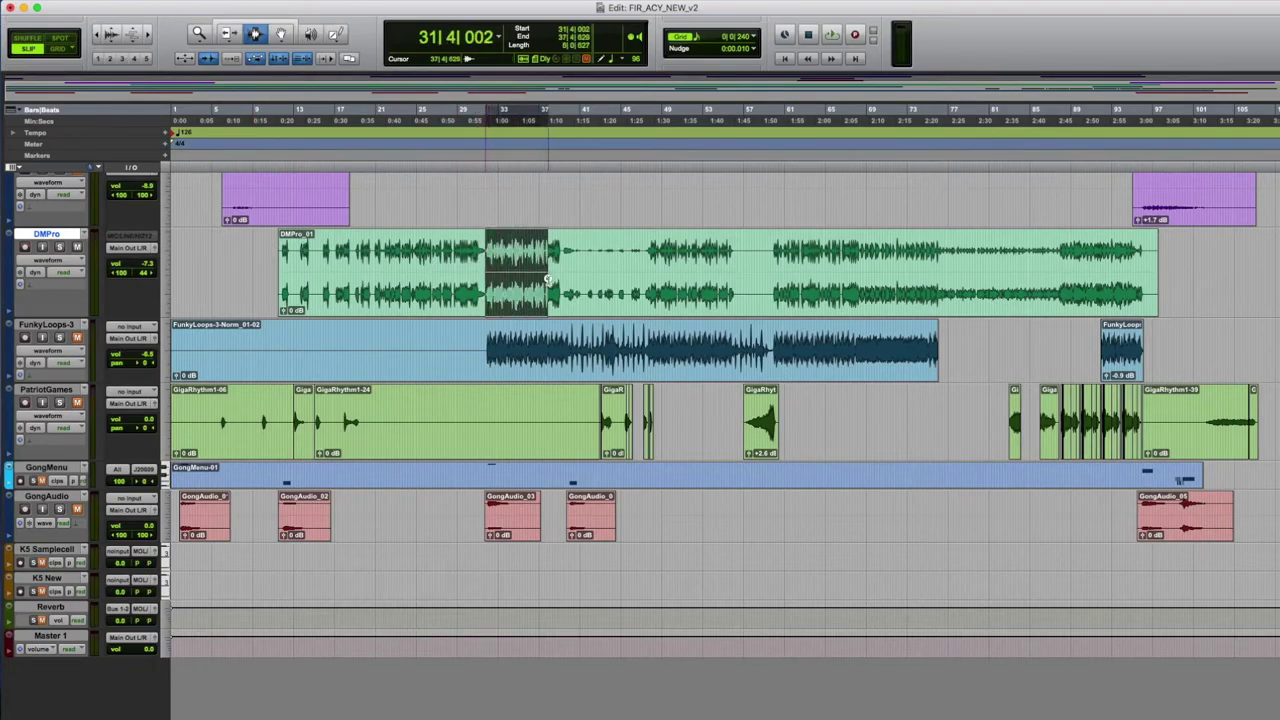
pyautogui.click(486, 340)
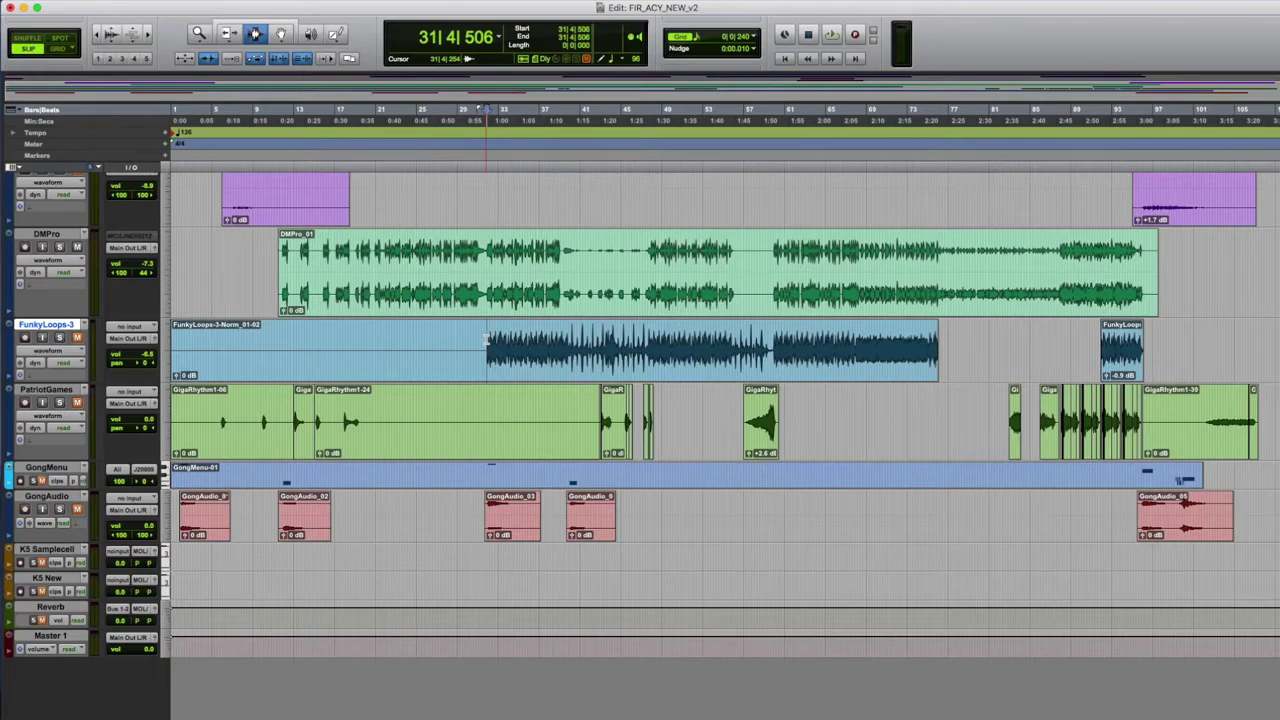
# Audition the DMPro and FunkyLoops-3 tracks from bar 31 beat 4, comparing their sound separately and together.
pyautogui.click(484, 248)
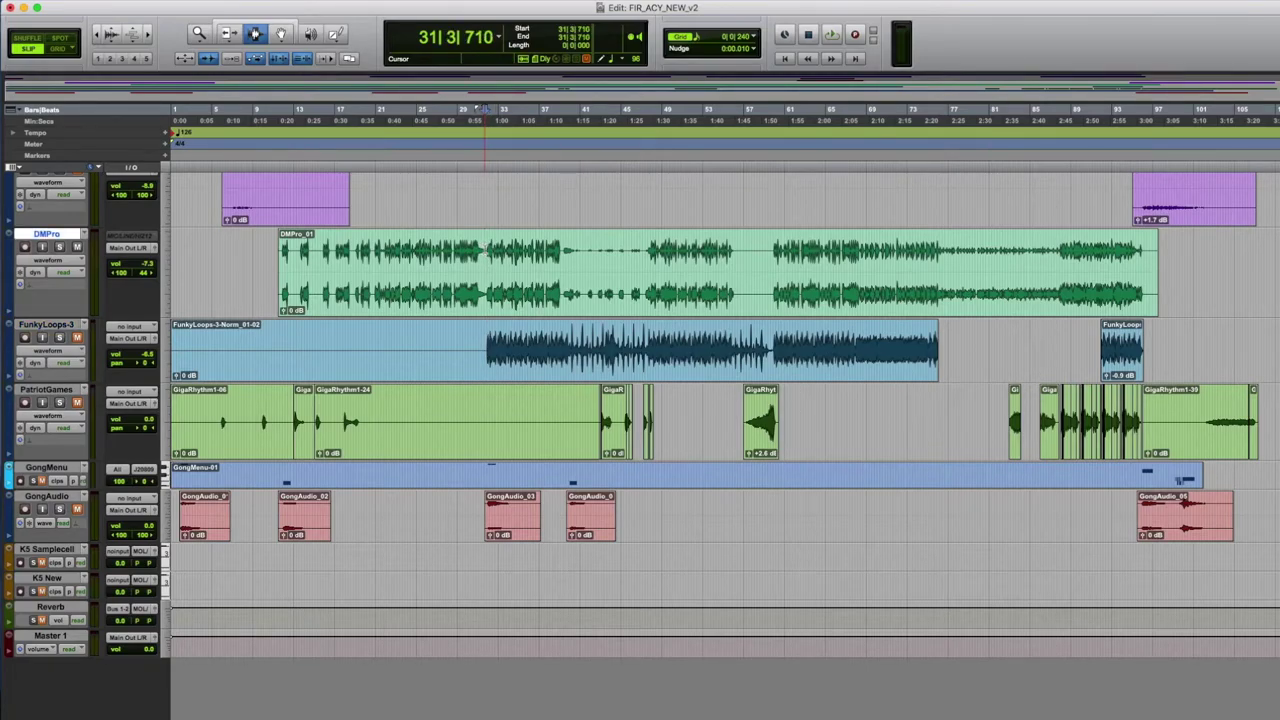
pyautogui.press('space')
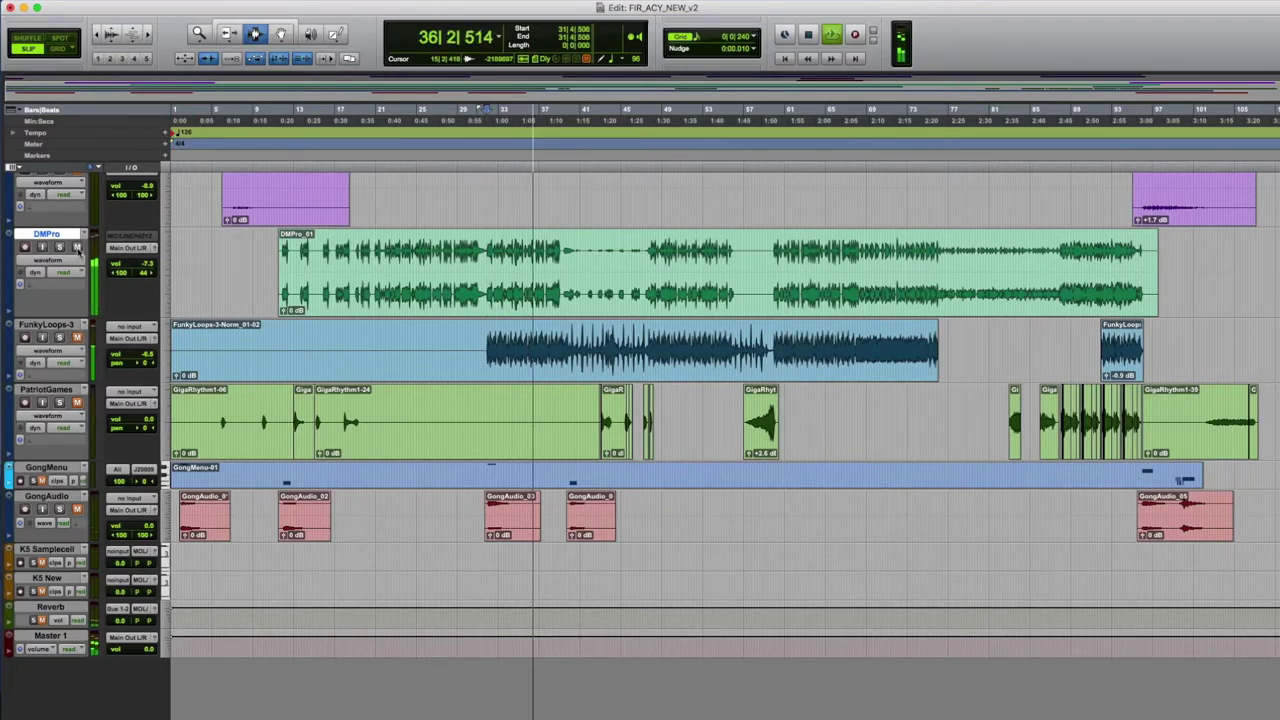
pyautogui.press('space')
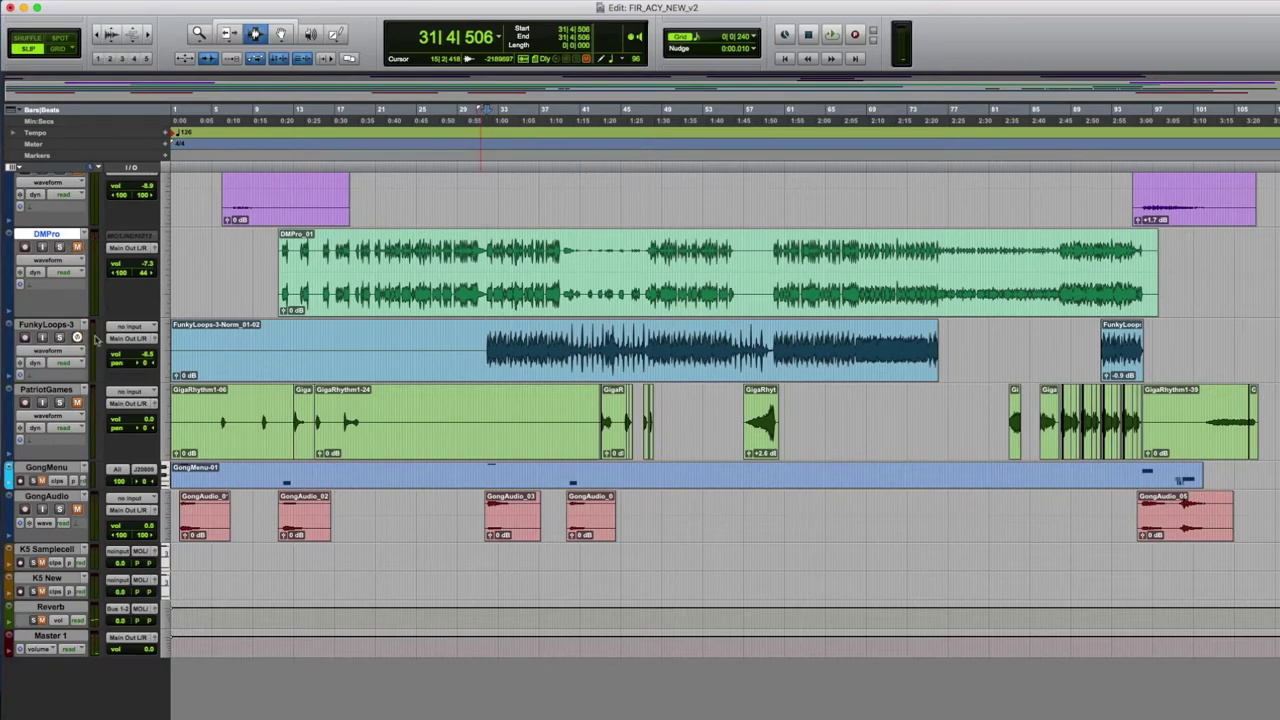
pyautogui.press(';')
pyautogui.press('space')
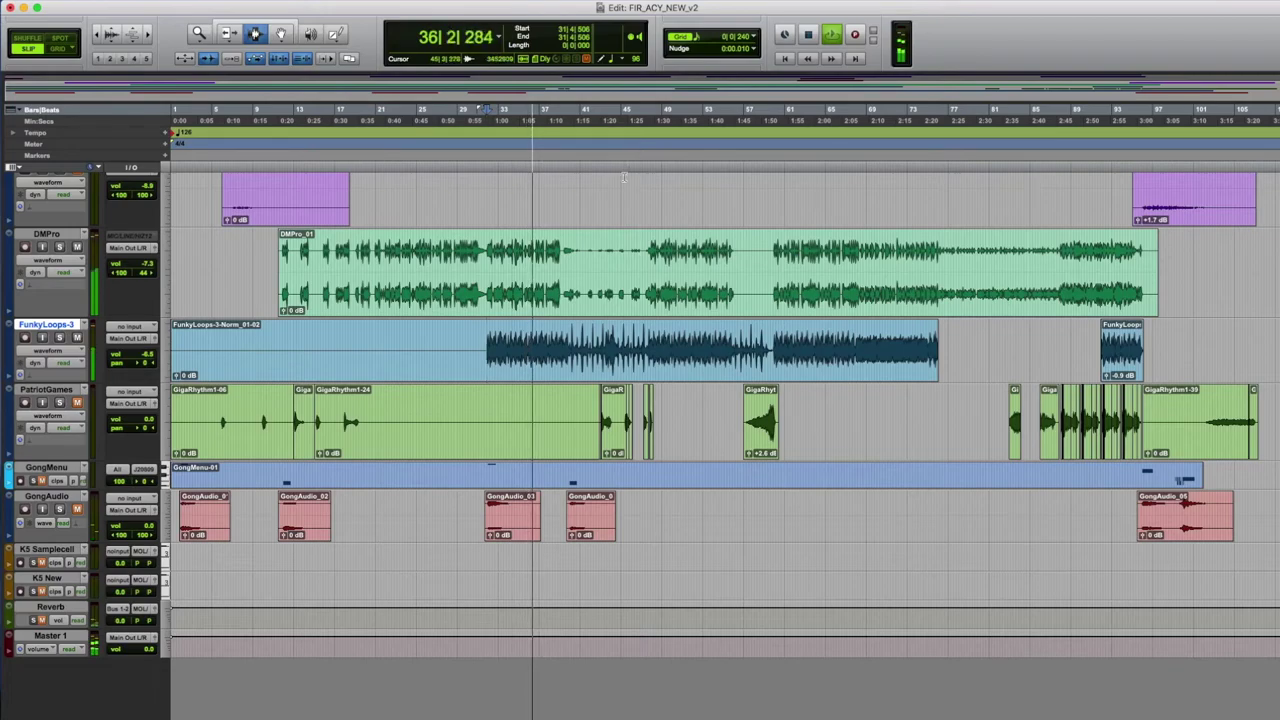
pyautogui.press('space')
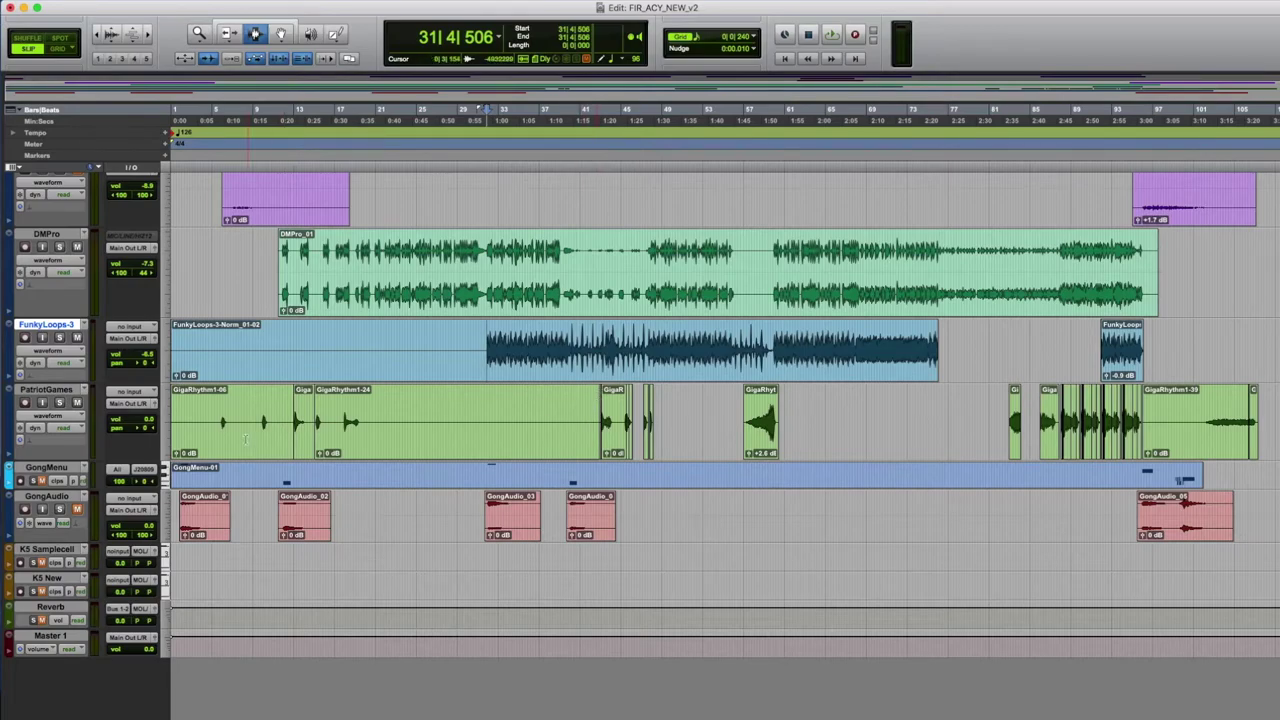
# Audition the PatriotGames rhythm clips from bar 11, around bar 42, and from bar 87 together with DMPro and FunkyLoops-3.
pyautogui.click(285, 400)
pyautogui.press('space')
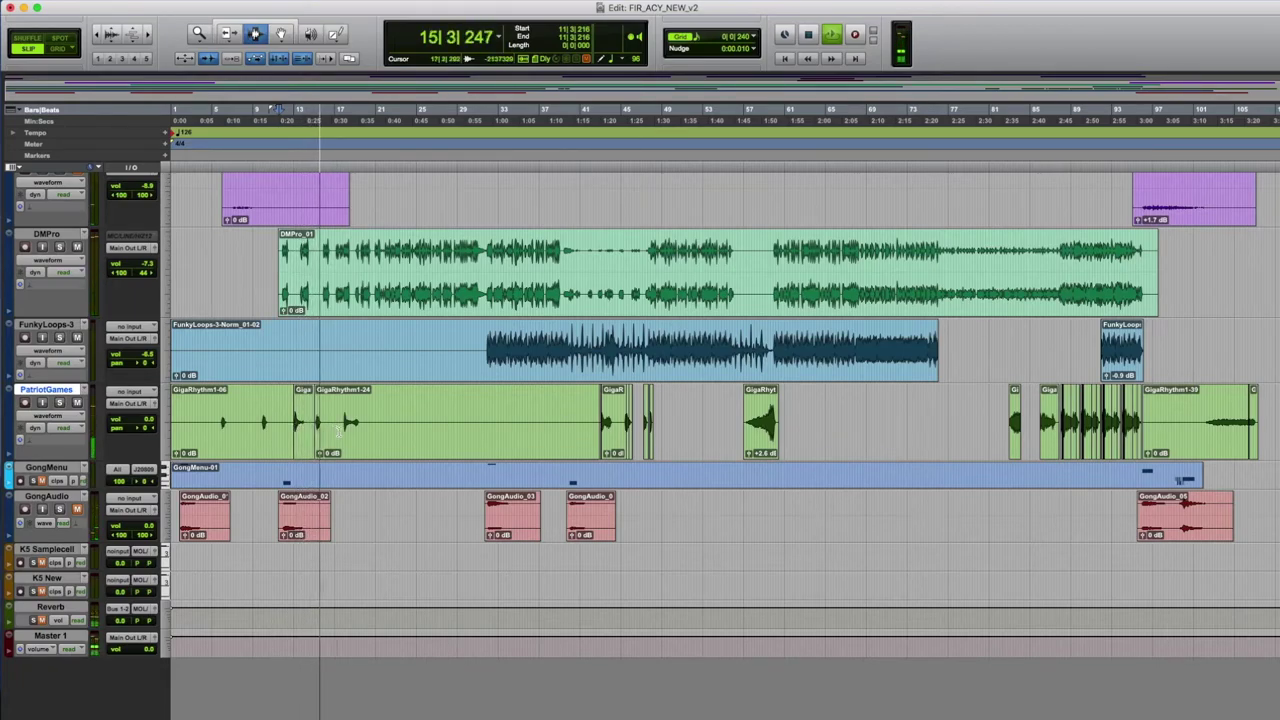
pyautogui.click(597, 391)
pyautogui.press('space')
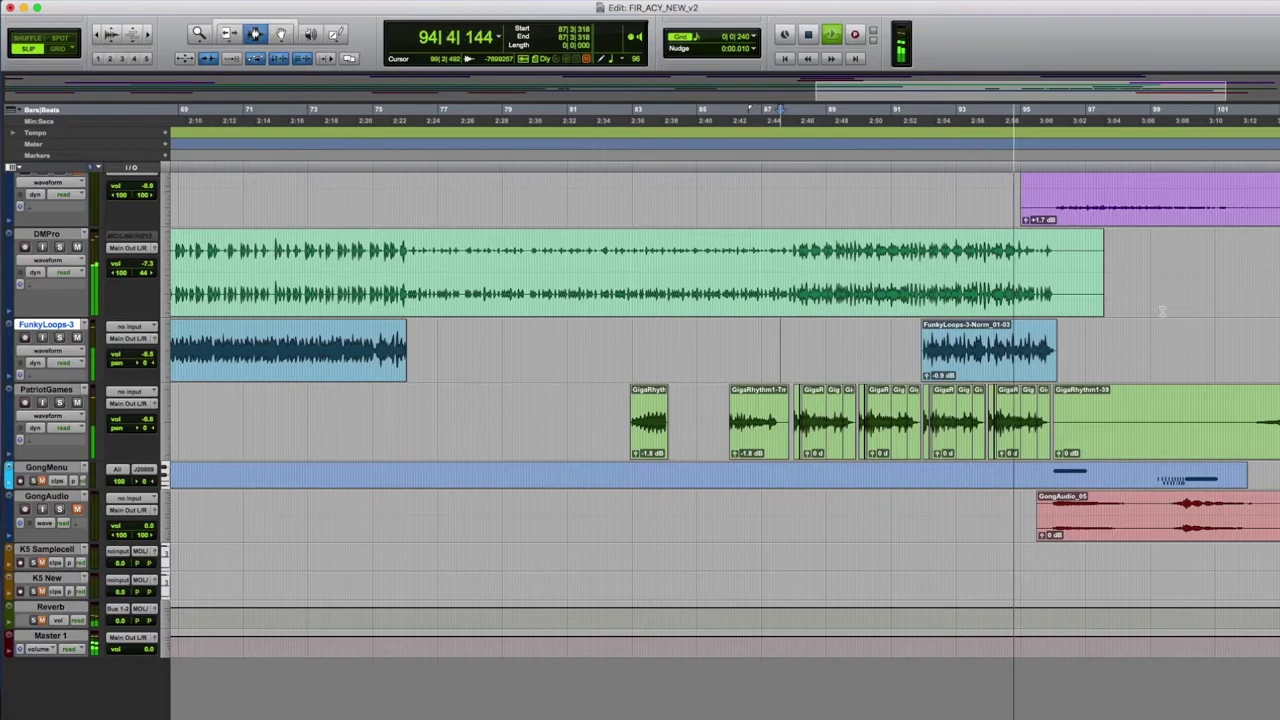
pyautogui.hscroll(5, 1163, 312)
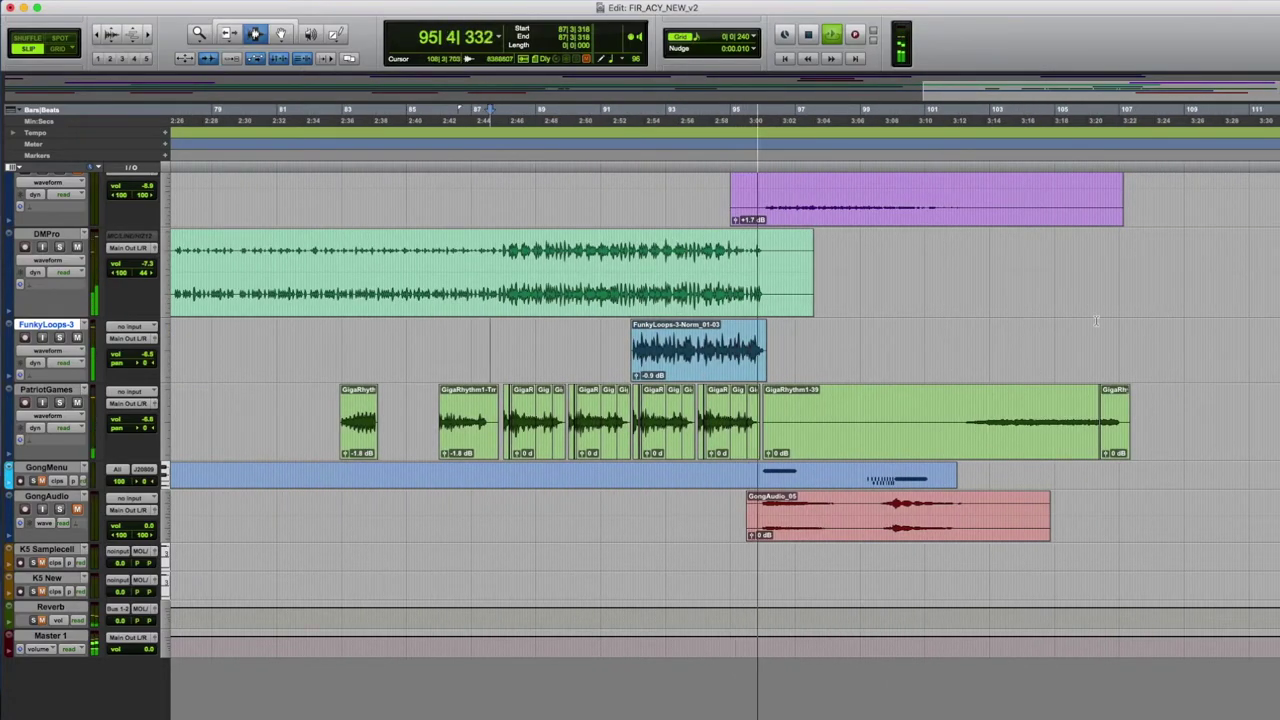
pyautogui.press('space')
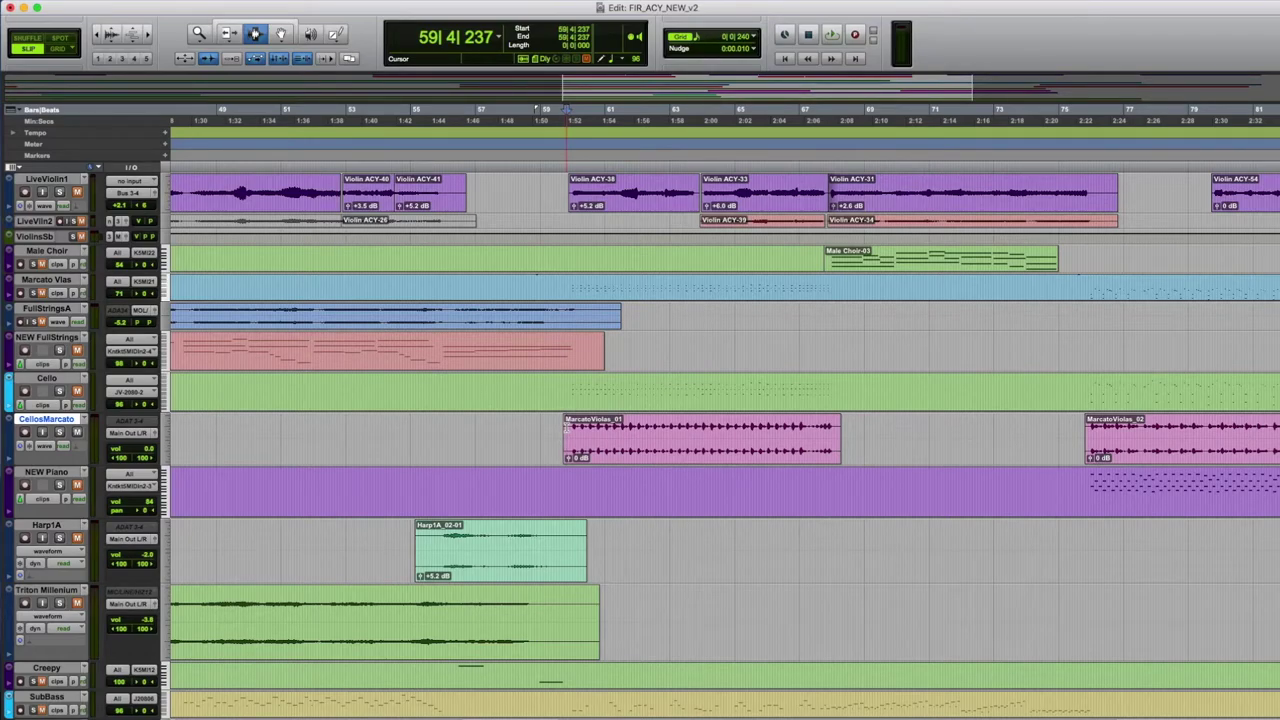
# Enlarge the Cello track to check its assigned patch in the patch list, cancel without changing it, and shrink the track again.
pyautogui.click(61, 381)
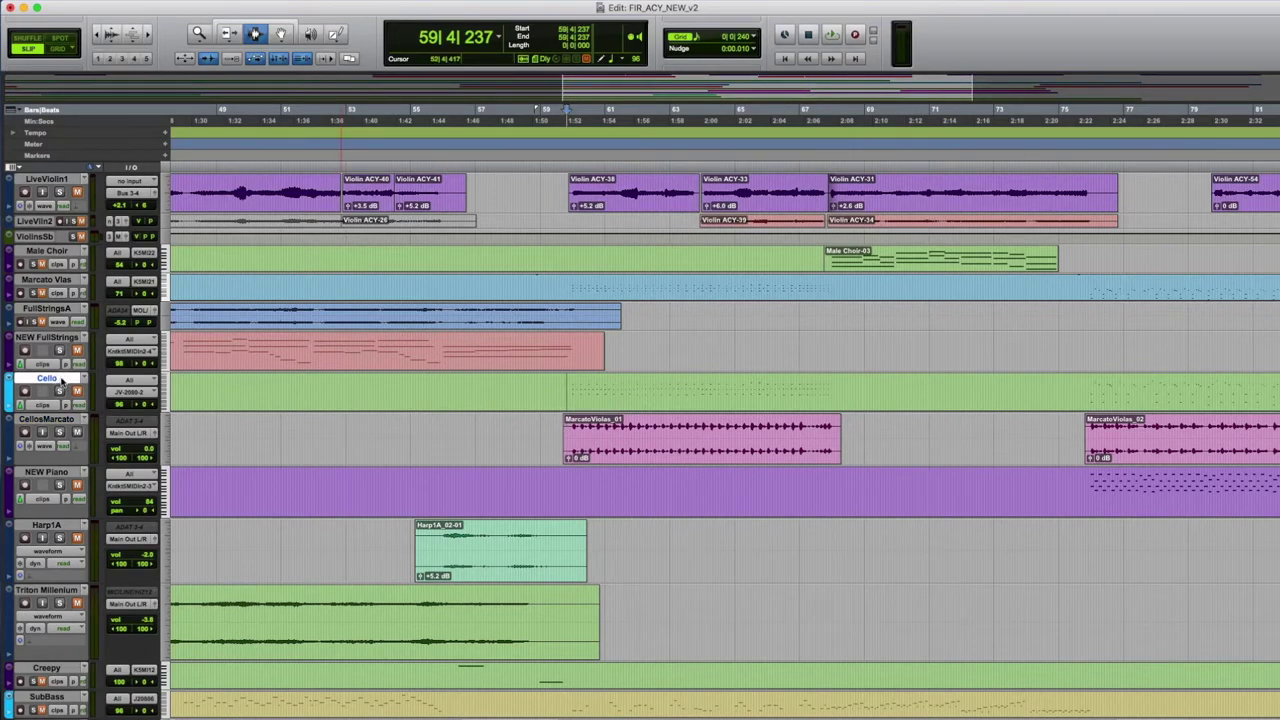
pyautogui.moveTo(58, 410); pyautogui.dragTo(57, 430)
pyautogui.click(50, 416)
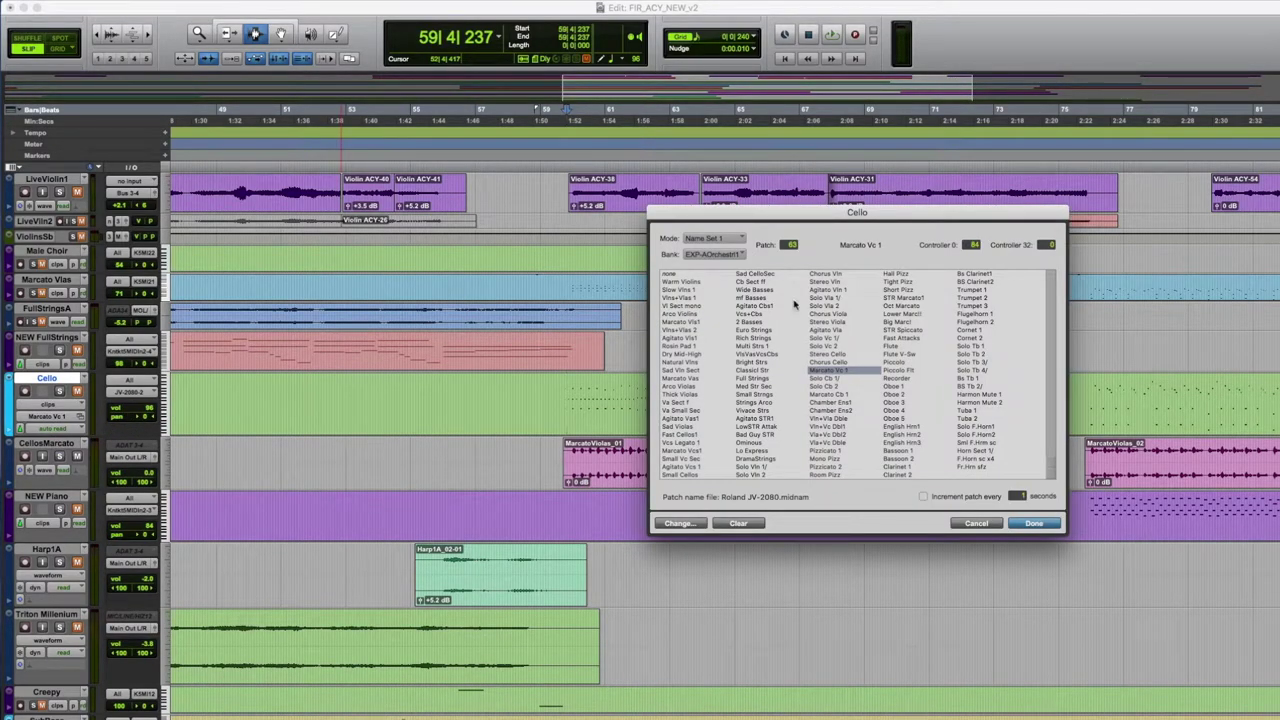
pyautogui.click(968, 522)
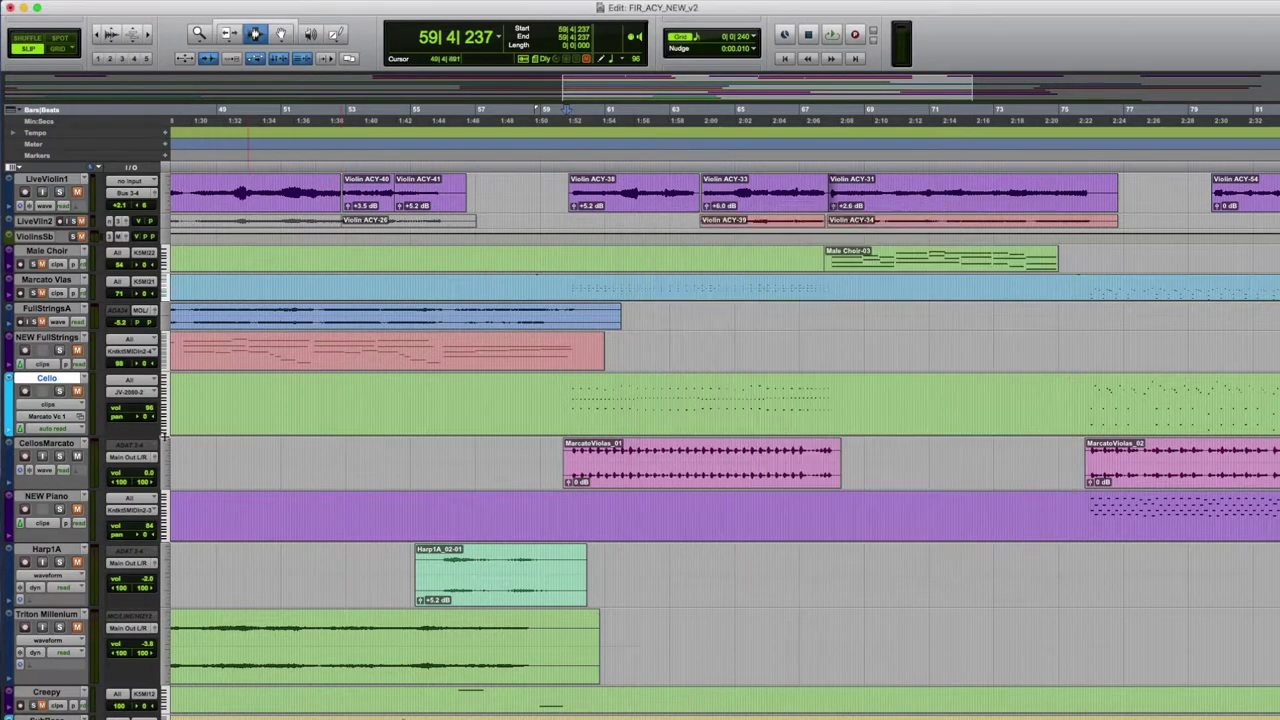
pyautogui.moveTo(165, 434); pyautogui.dragTo(165, 405)
# Play MarcatoViolas_01 from bar 59, separate the Cello passage from about bar 59 to 68, and examine its notes in the MIDI Editor.
pyautogui.click(570, 424)
pyautogui.press('space')
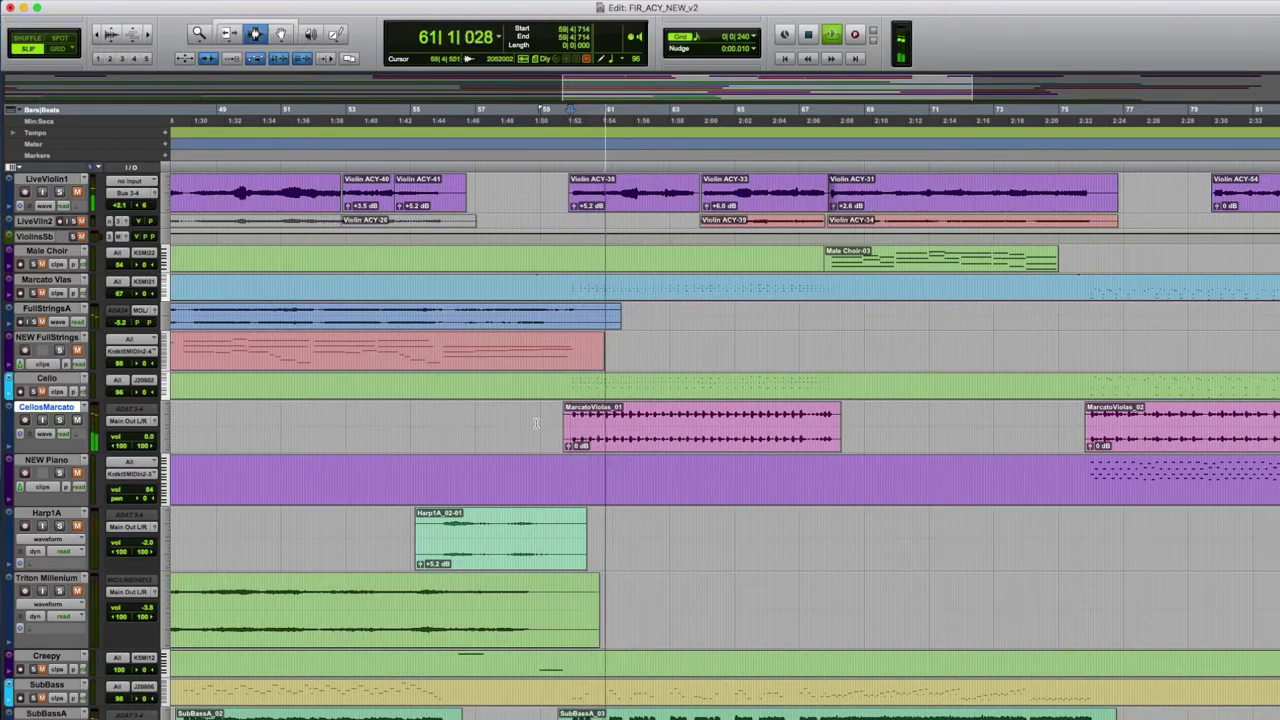
pyautogui.moveTo(567, 393); pyautogui.dragTo(836, 390)
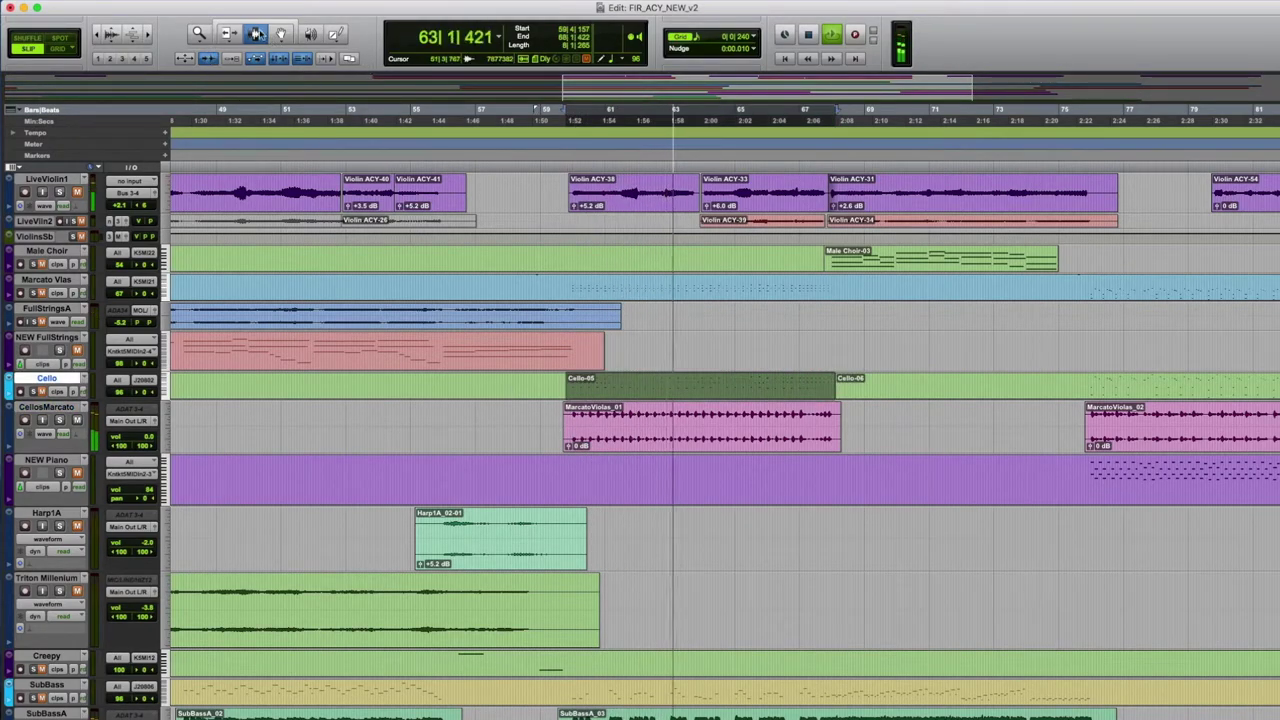
pyautogui.doubleClick(603, 383)
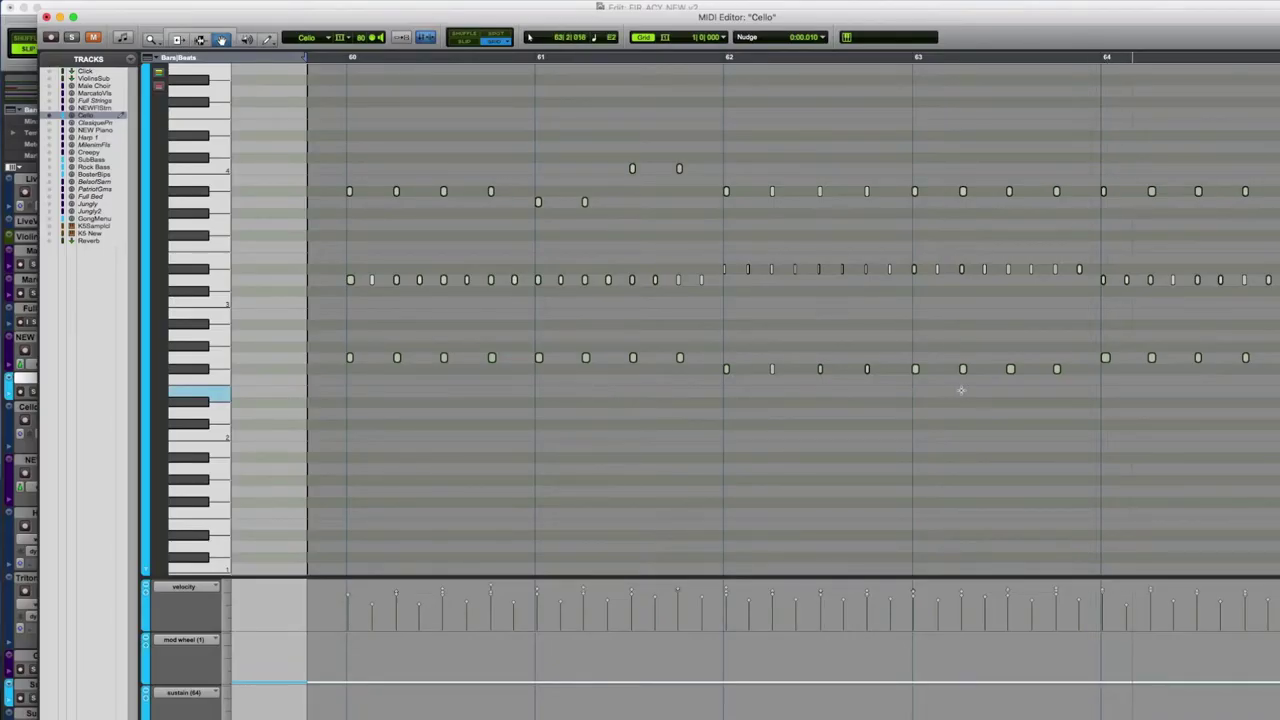
pyautogui.hscroll(15, 960, 390)
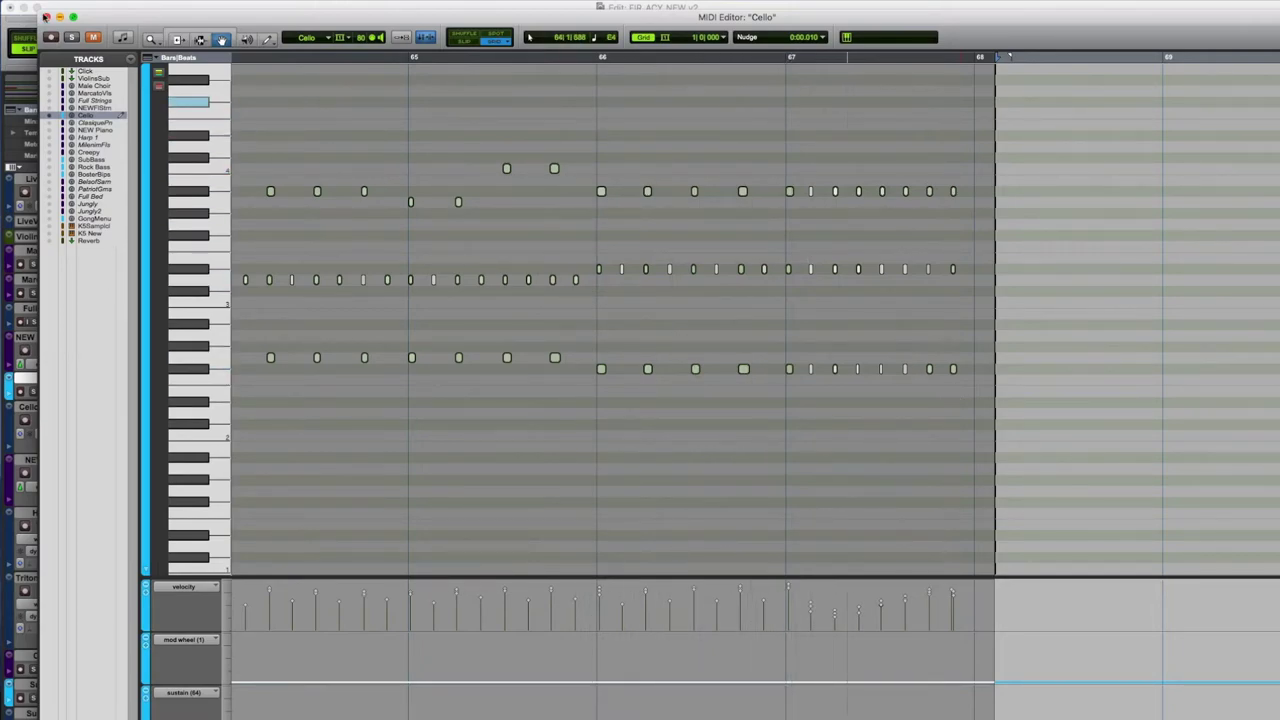
pyautogui.click(46, 18)
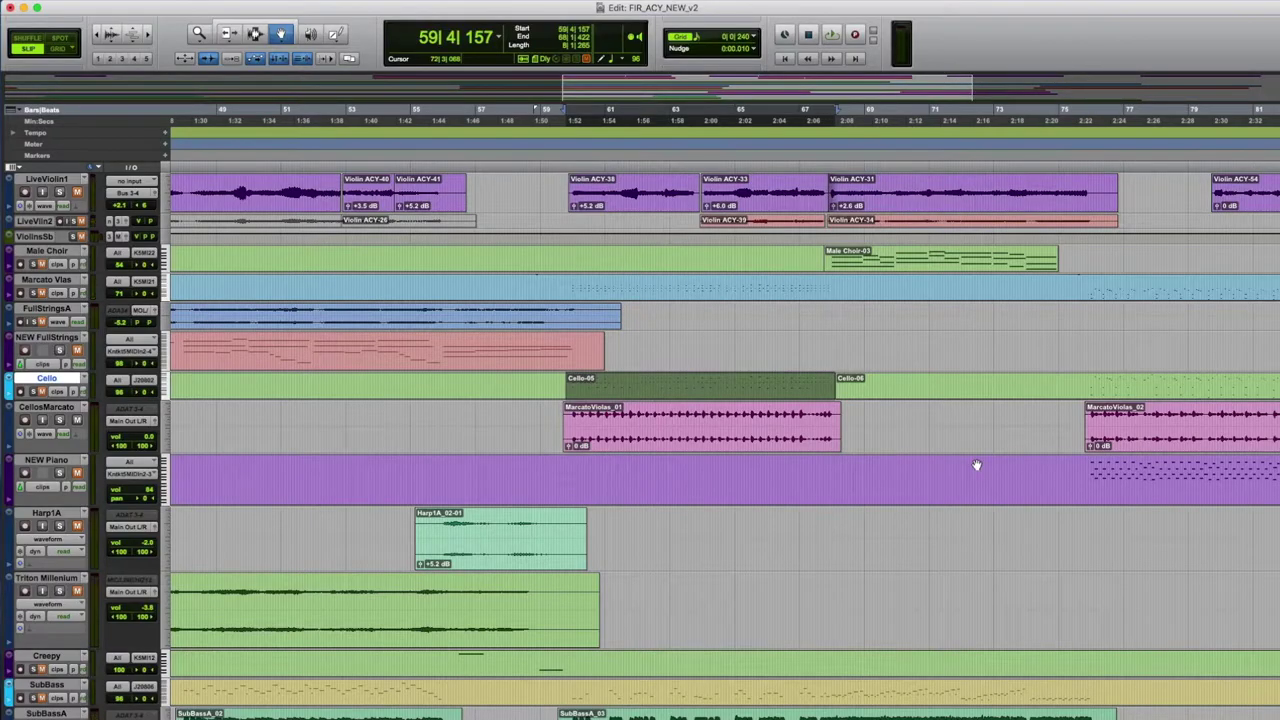
# Select the Marcato Vlas track and play the session from about bar 59 beat 4, following it down to the drum and master tracks.
pyautogui.click(50, 284)
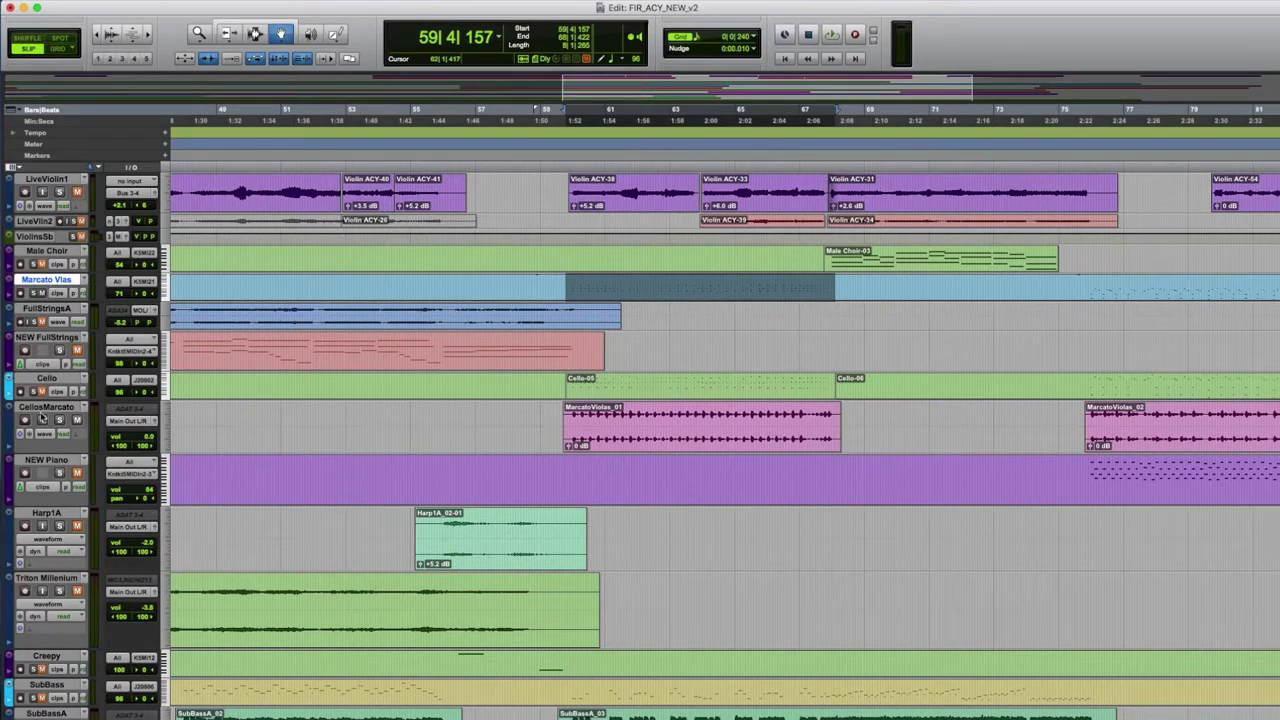
pyautogui.click(568, 167)
pyautogui.press('space')
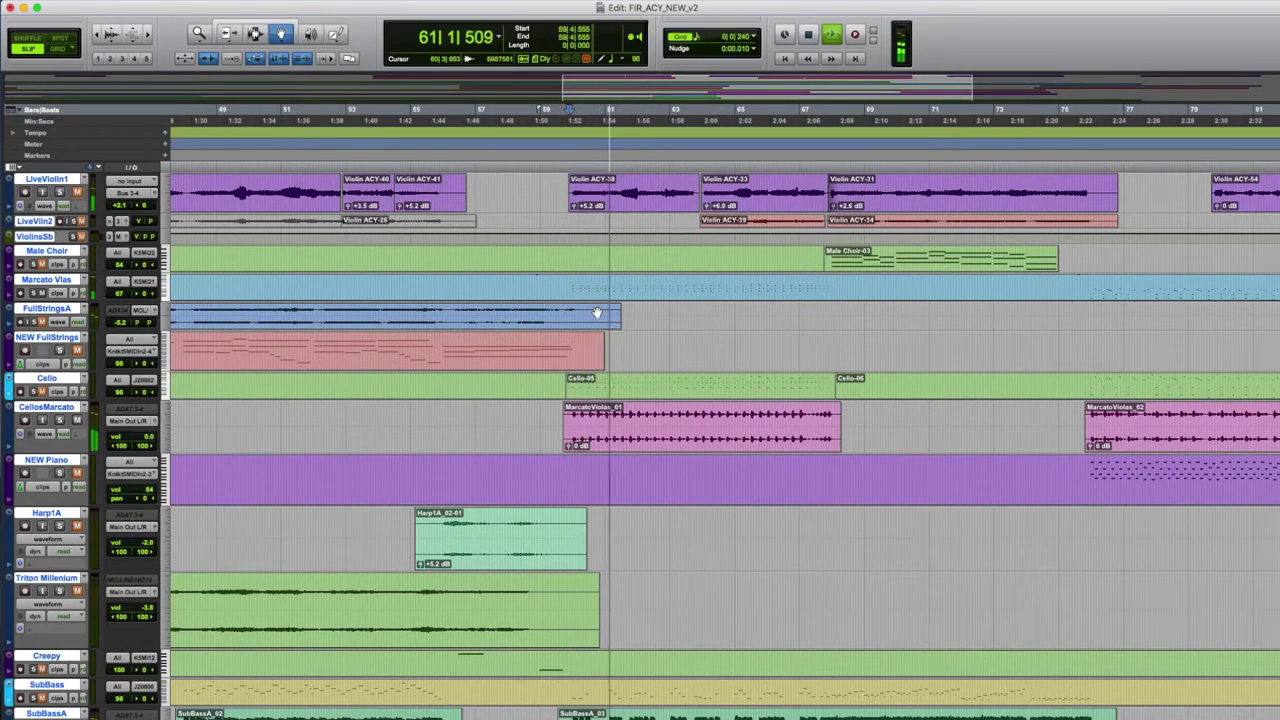
pyautogui.scroll(-10, 234, 369)
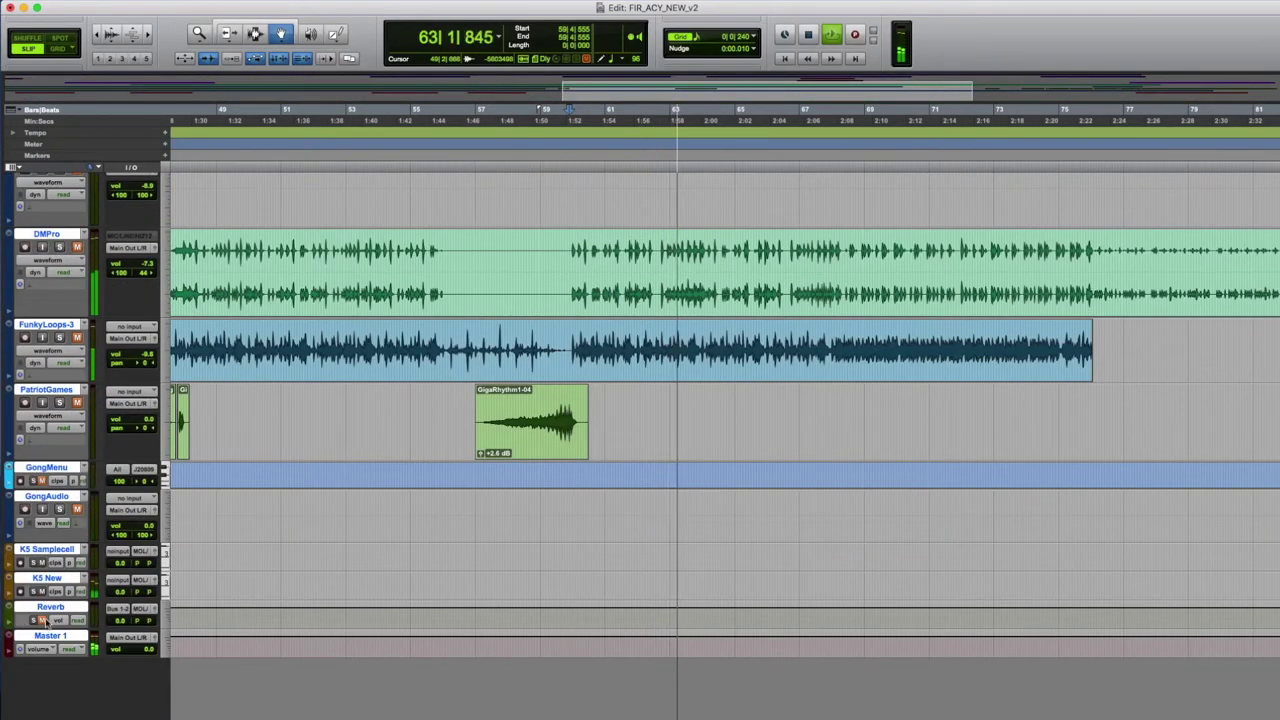
pyautogui.scroll(10, 528, 502)
pyautogui.scroll(5, 586, 497)
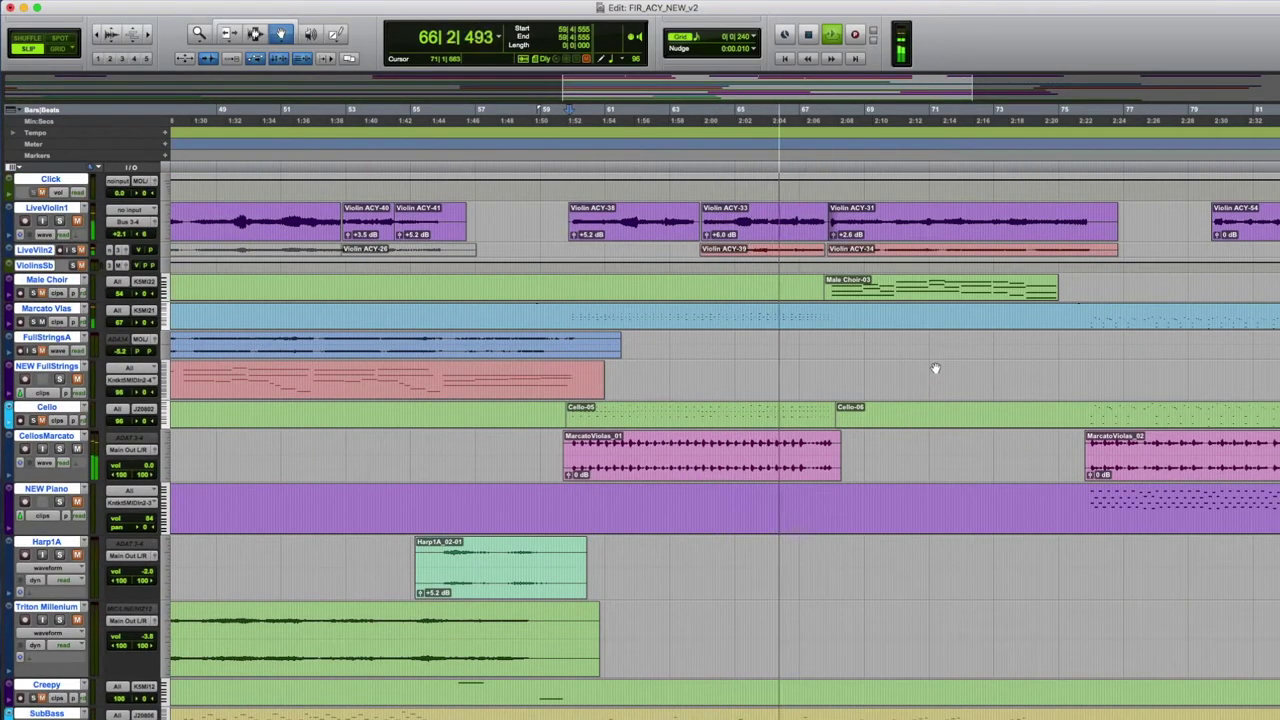
pyautogui.press('space')
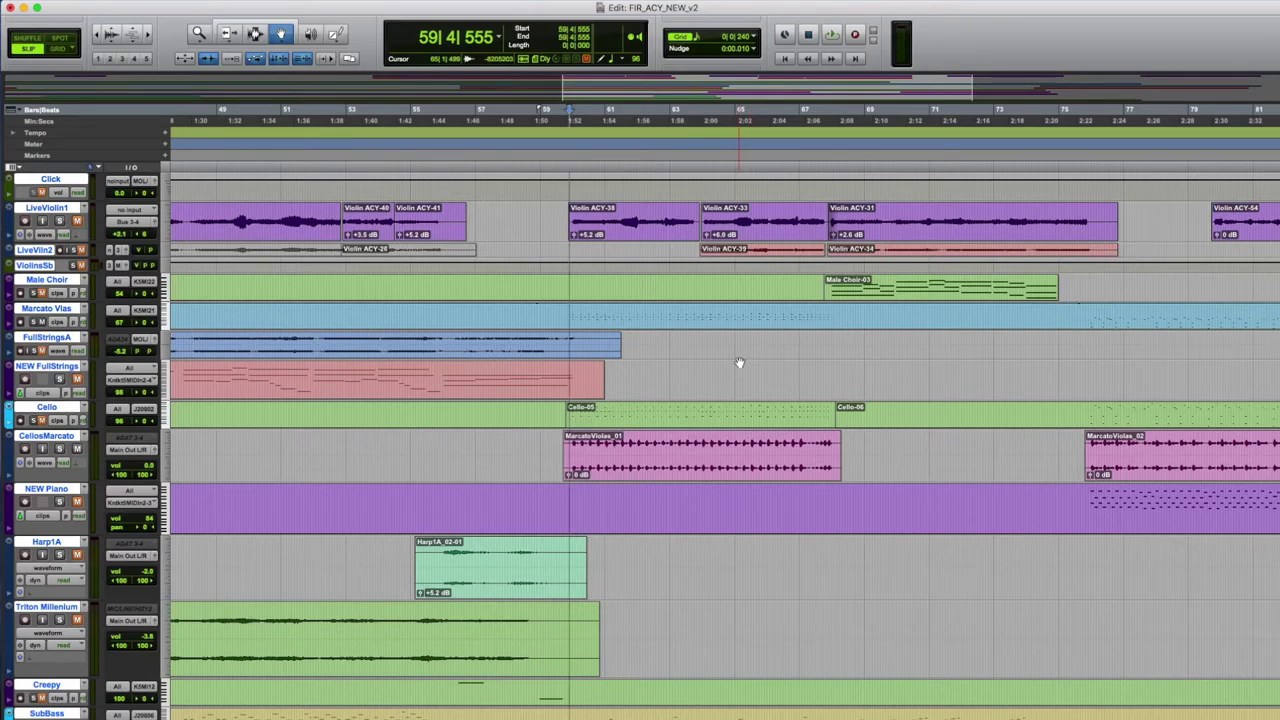
# Replay the passage from bar 59 beat 4, following the MarcatoViolas_01, SubBassA_03 and RockBassA_03 clips.
pyautogui.press('space')
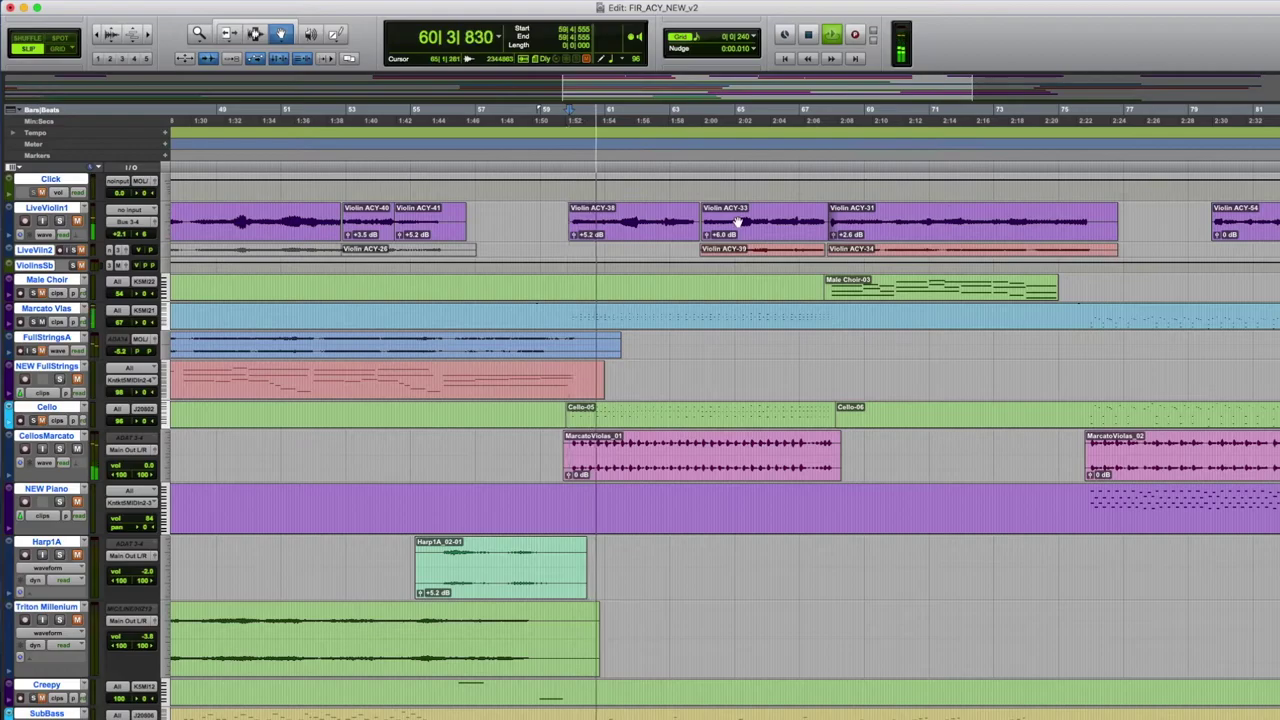
pyautogui.scroll(-12, 832, 412)
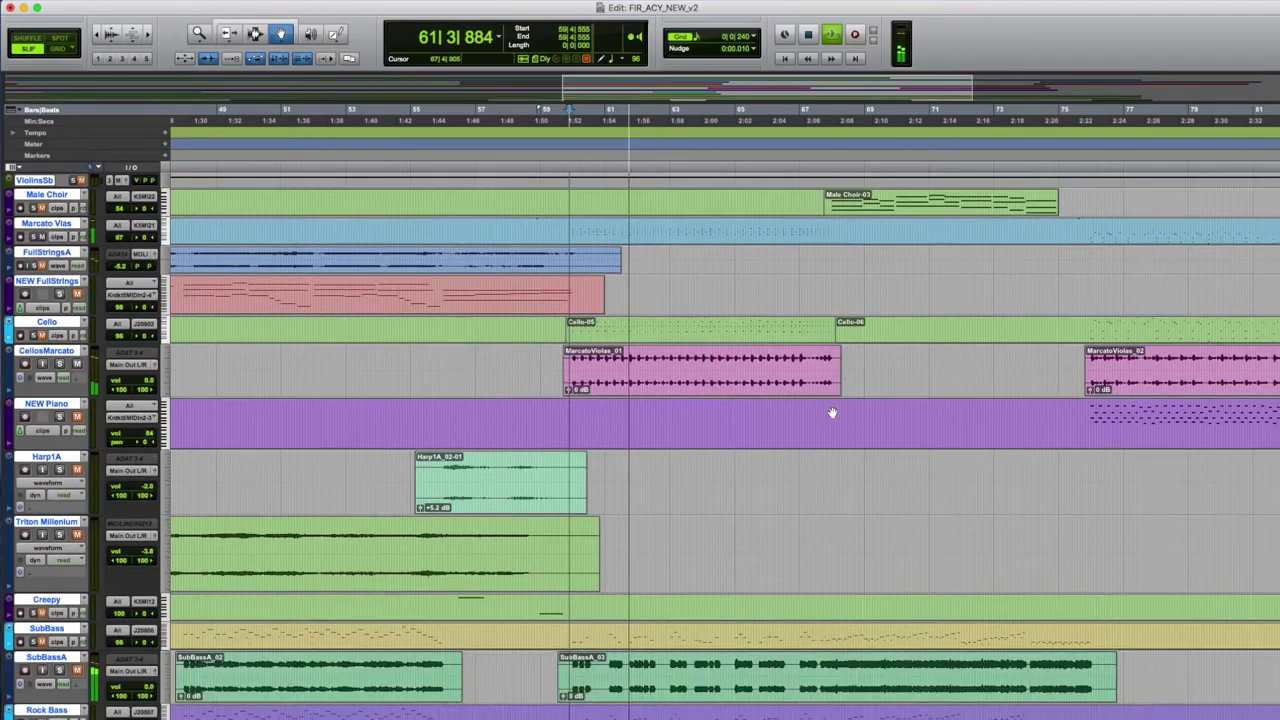
pyautogui.scroll(6, 832, 412)
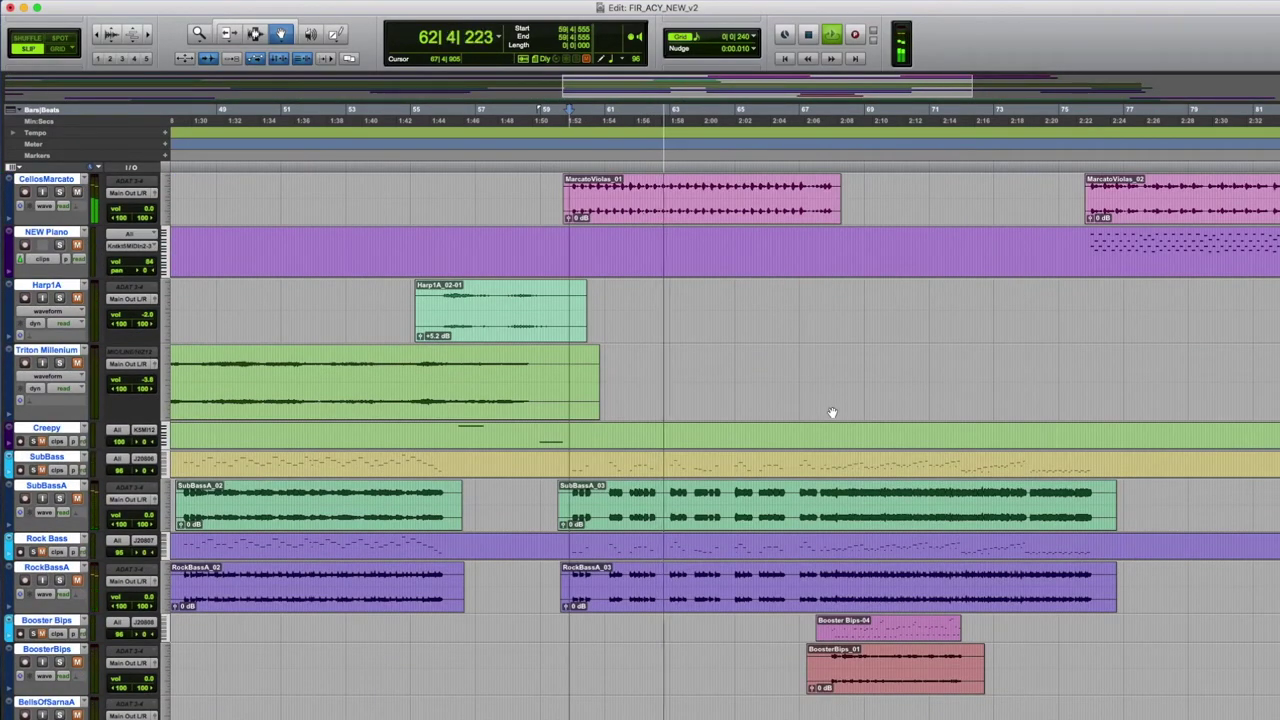
pyautogui.press('space')
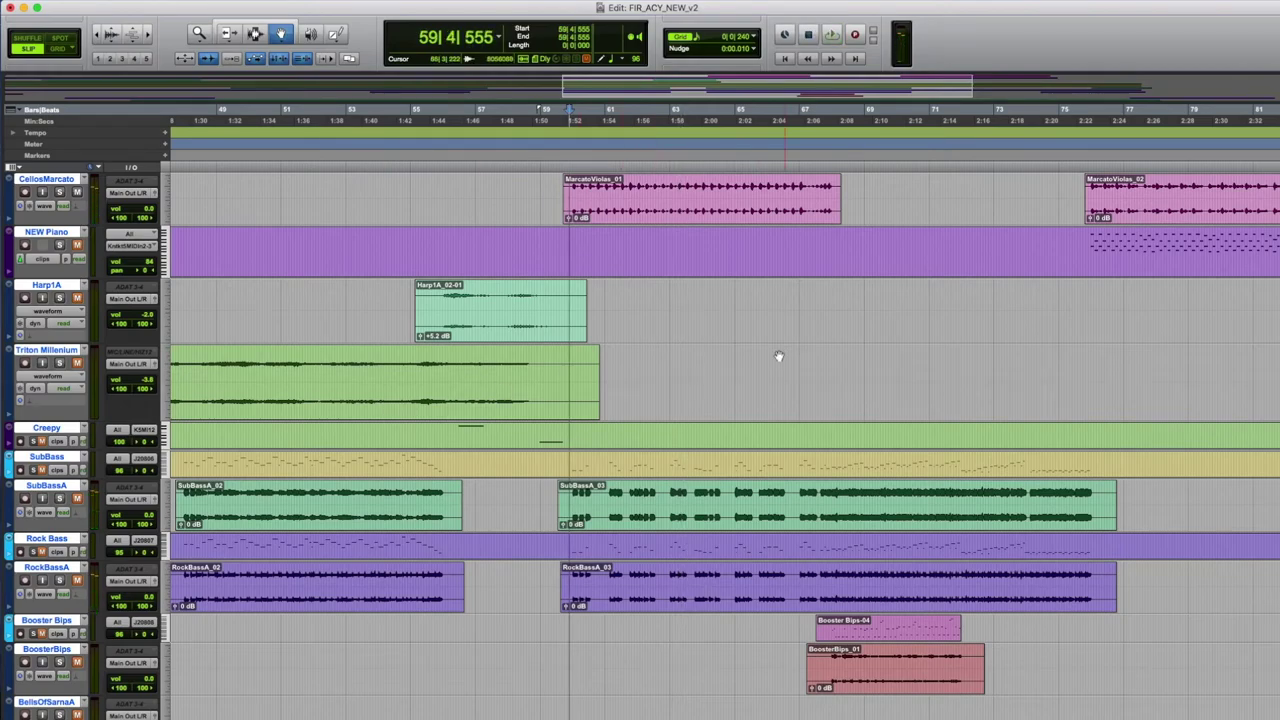
# Play the live violins over the marcato strings from bar 59 beat 4, and enlarge the LiveViolin2 track to show its waveforms.
pyautogui.scroll(5, 786, 354)
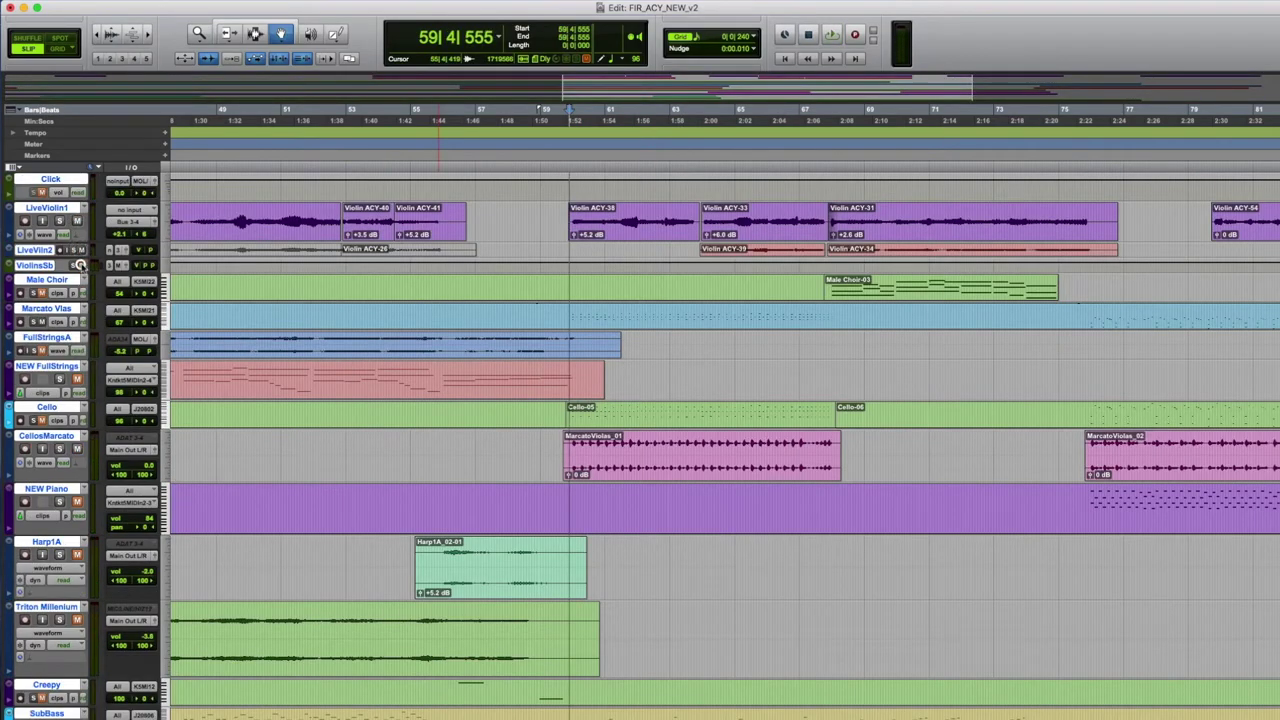
pyautogui.click(566, 166)
pyautogui.press('space')
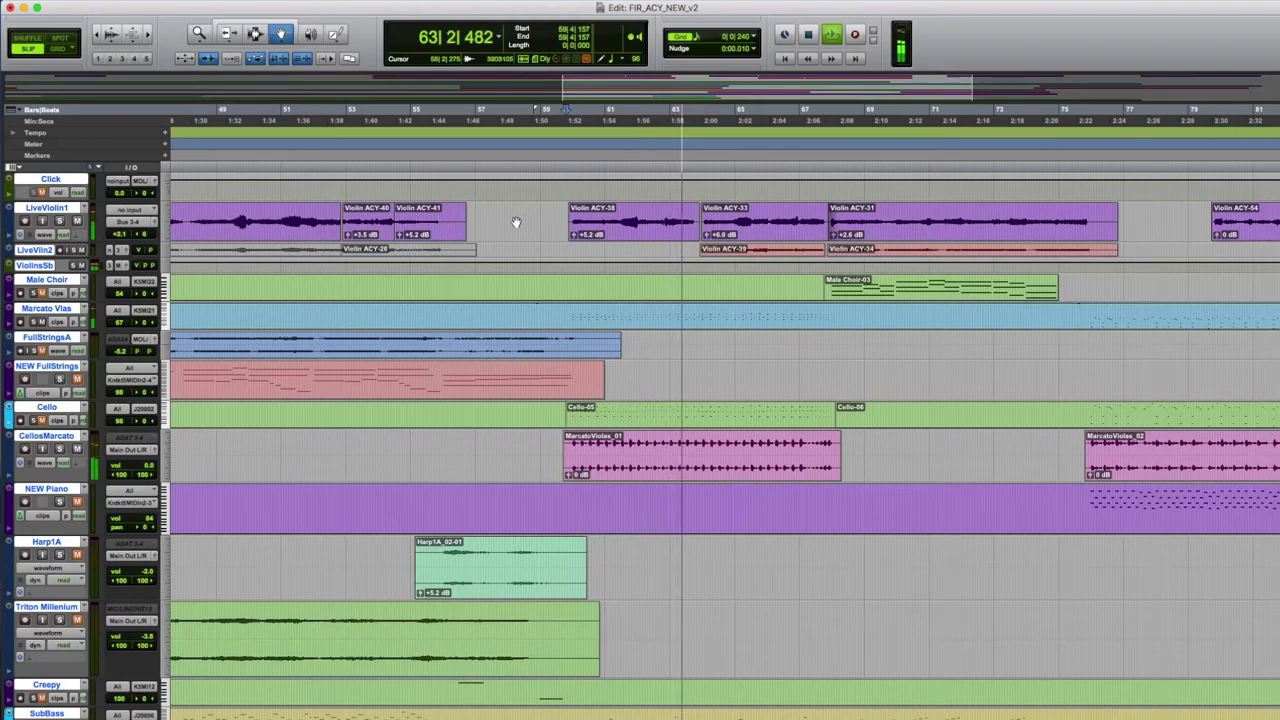
pyautogui.hscroll(5, 1150, 238)
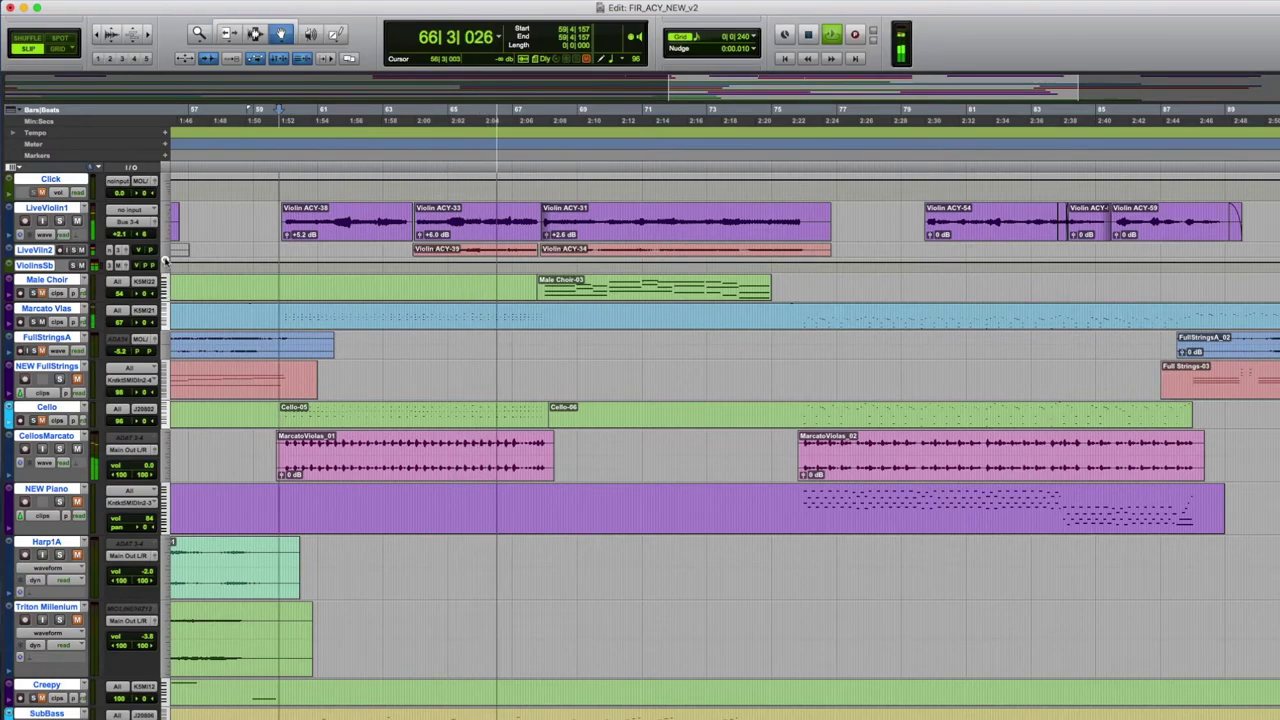
pyautogui.hotkey('ctrl', 'Up')
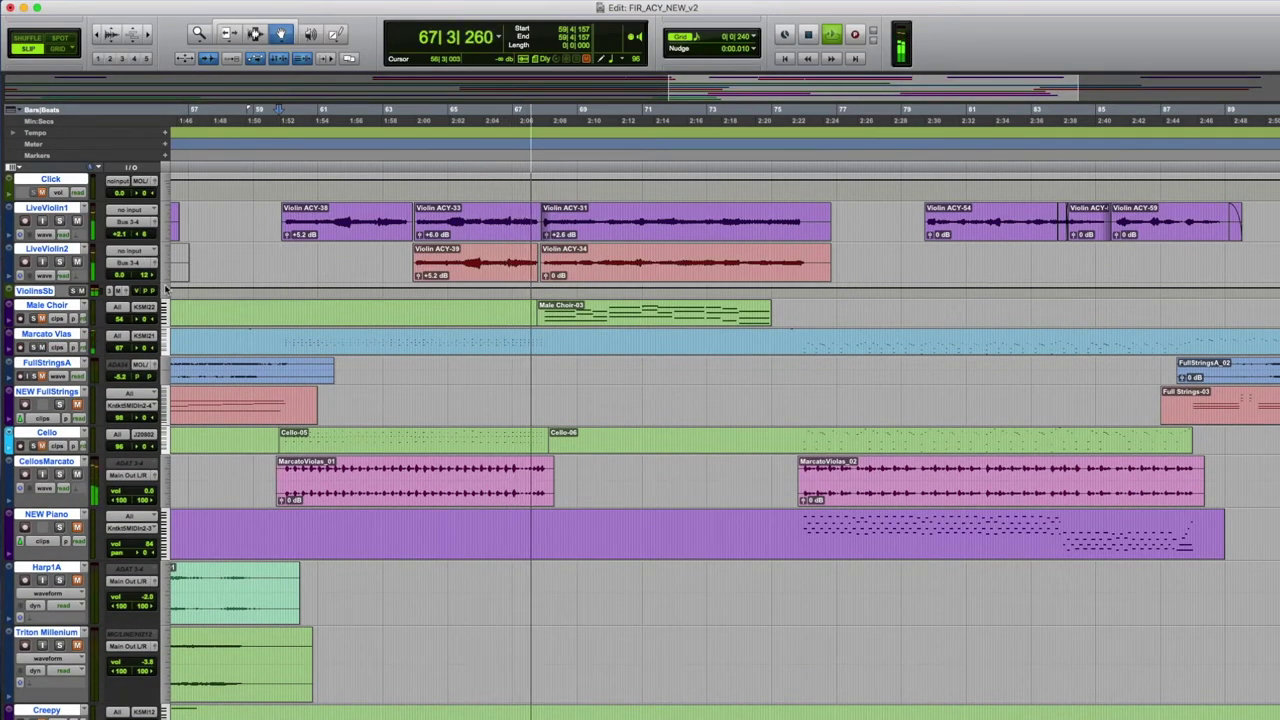
pyautogui.press('space')
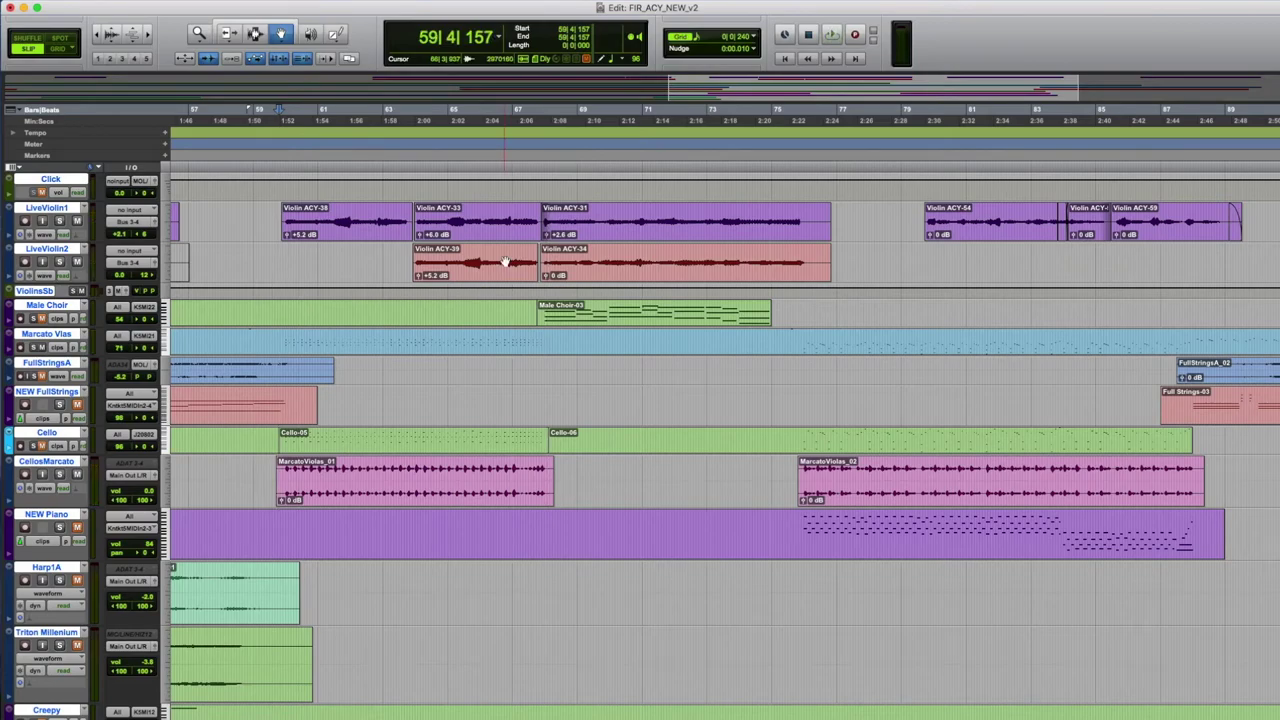
# Play the full strings section from bar 39, highlighting the FullStringsA_01-01 clip.
pyautogui.press('super+bracketleft')
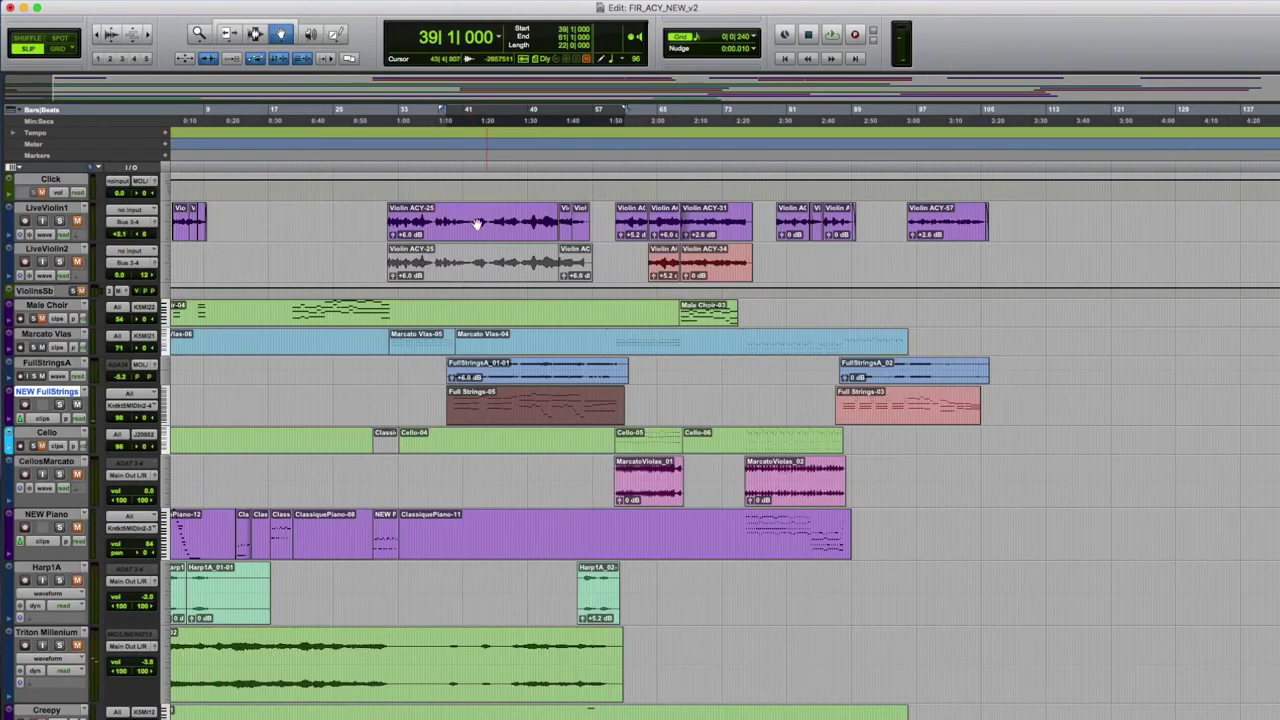
pyautogui.click(446, 168)
pyautogui.press('space')
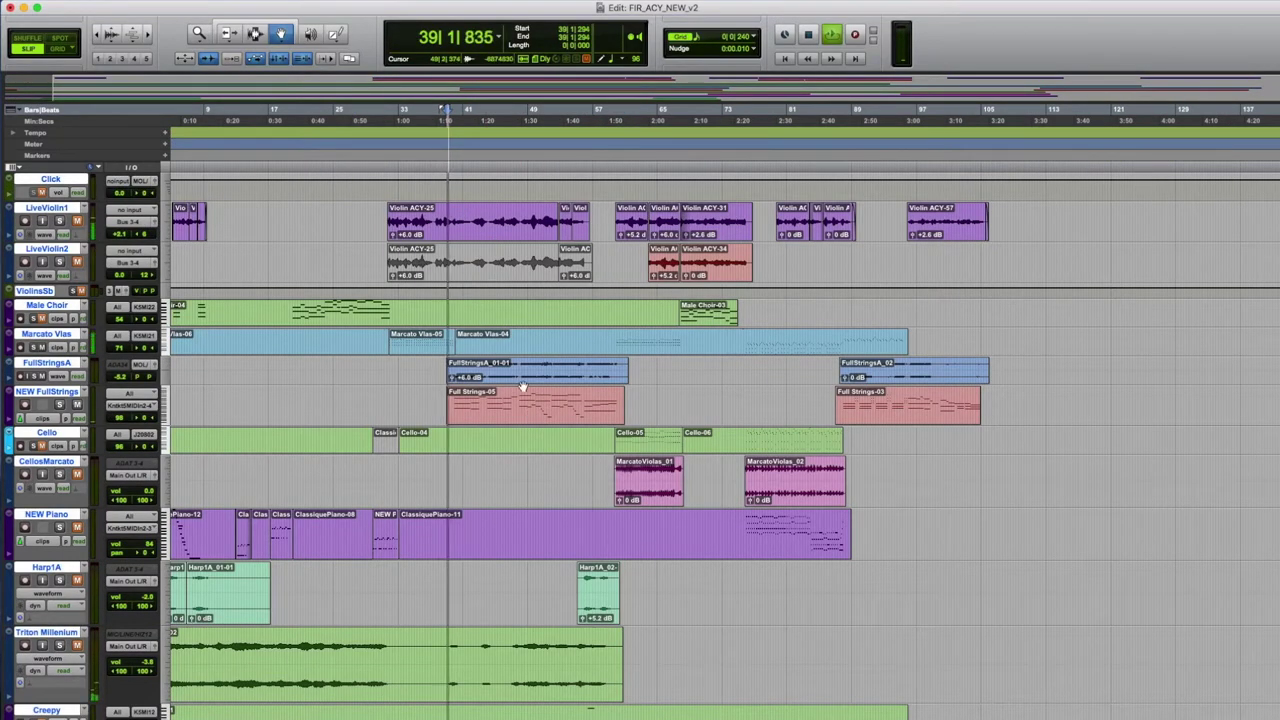
pyautogui.click(520, 374)
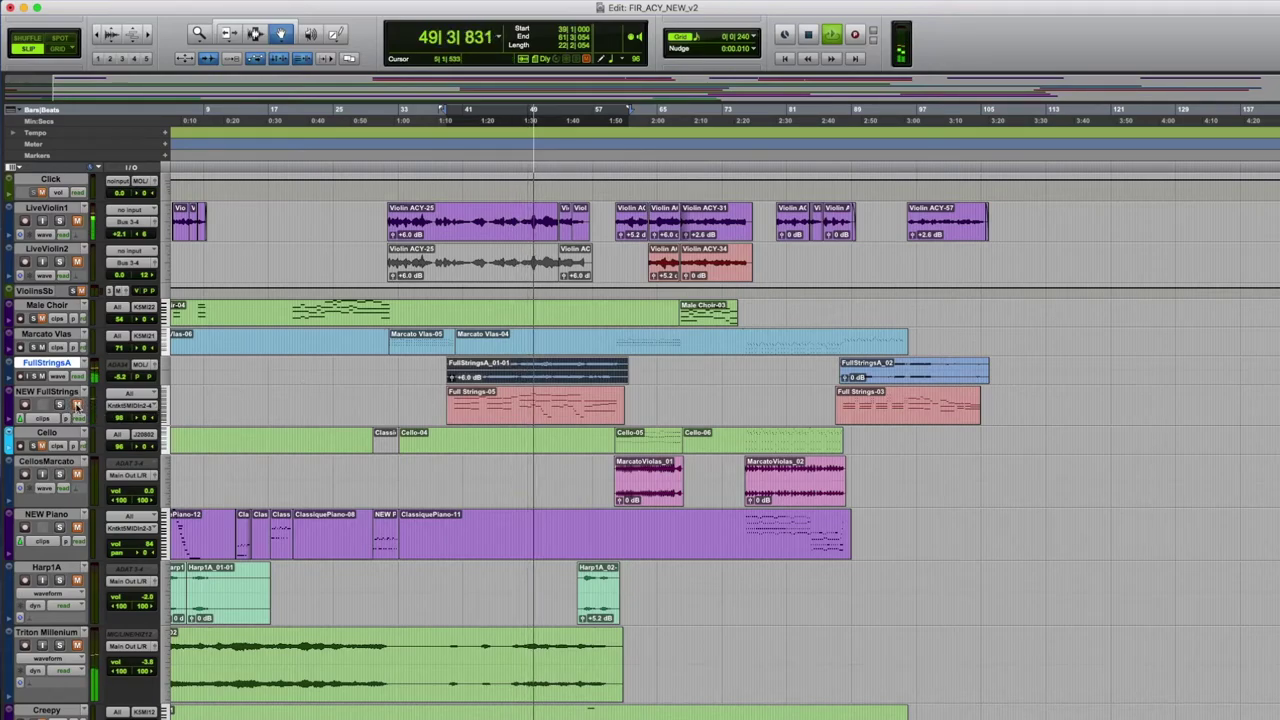
pyautogui.scroll(-10, 289, 420)
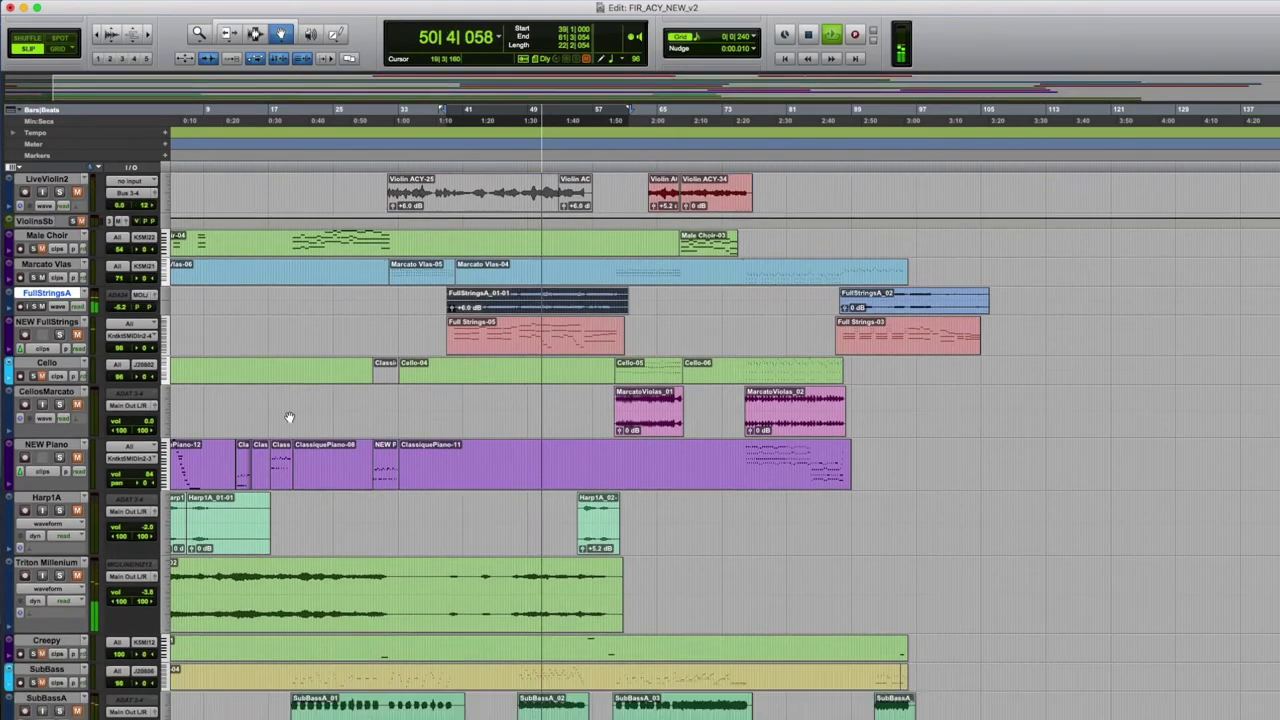
pyautogui.press('space')
pyautogui.scroll(10, 286, 423)
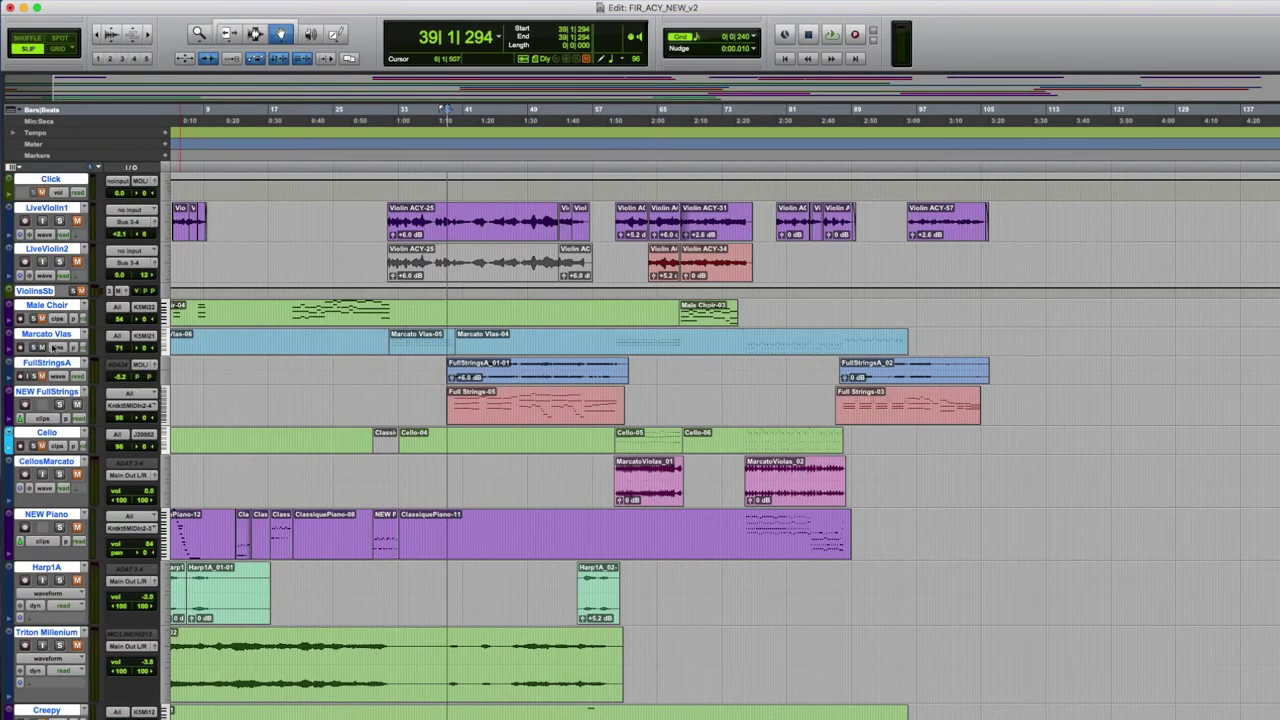
# Replay the full strings from bar 39 twice, following the FullStringsA and NEW FullStrings parts beneath the live violin.
pyautogui.press('space')
pyautogui.press('super+bracketright')
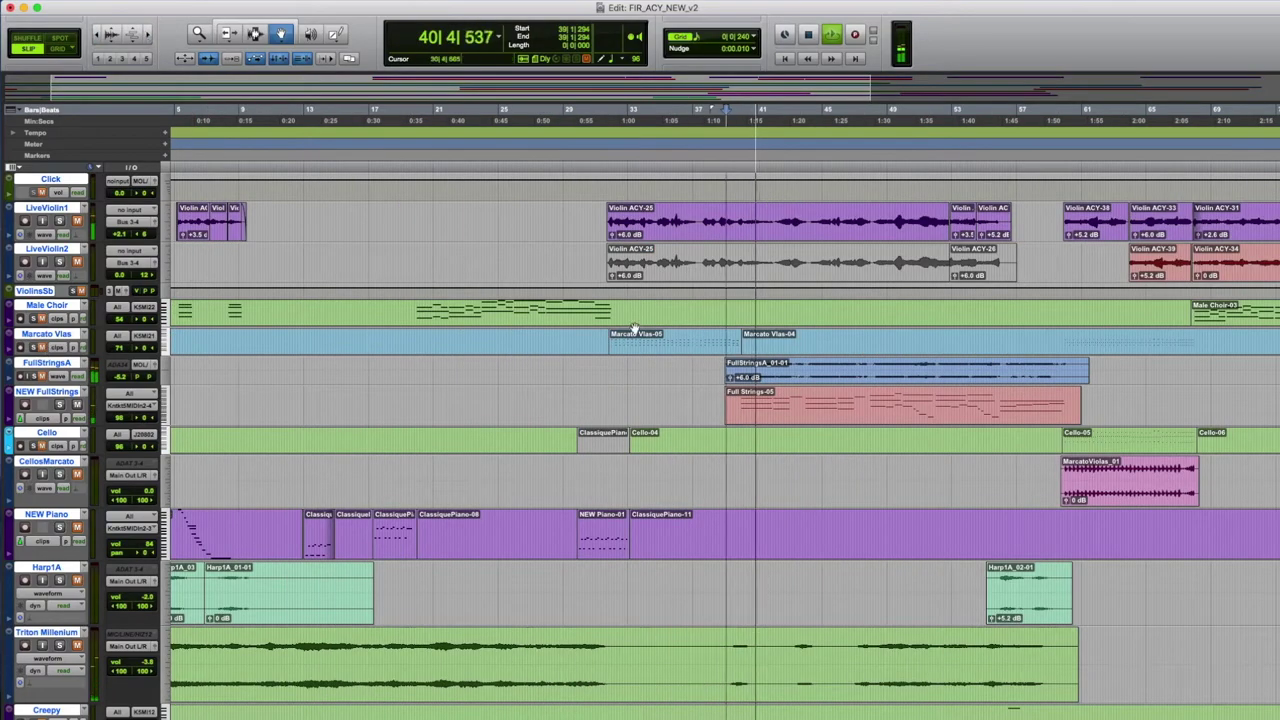
pyautogui.hscroll(10, 1095, 323)
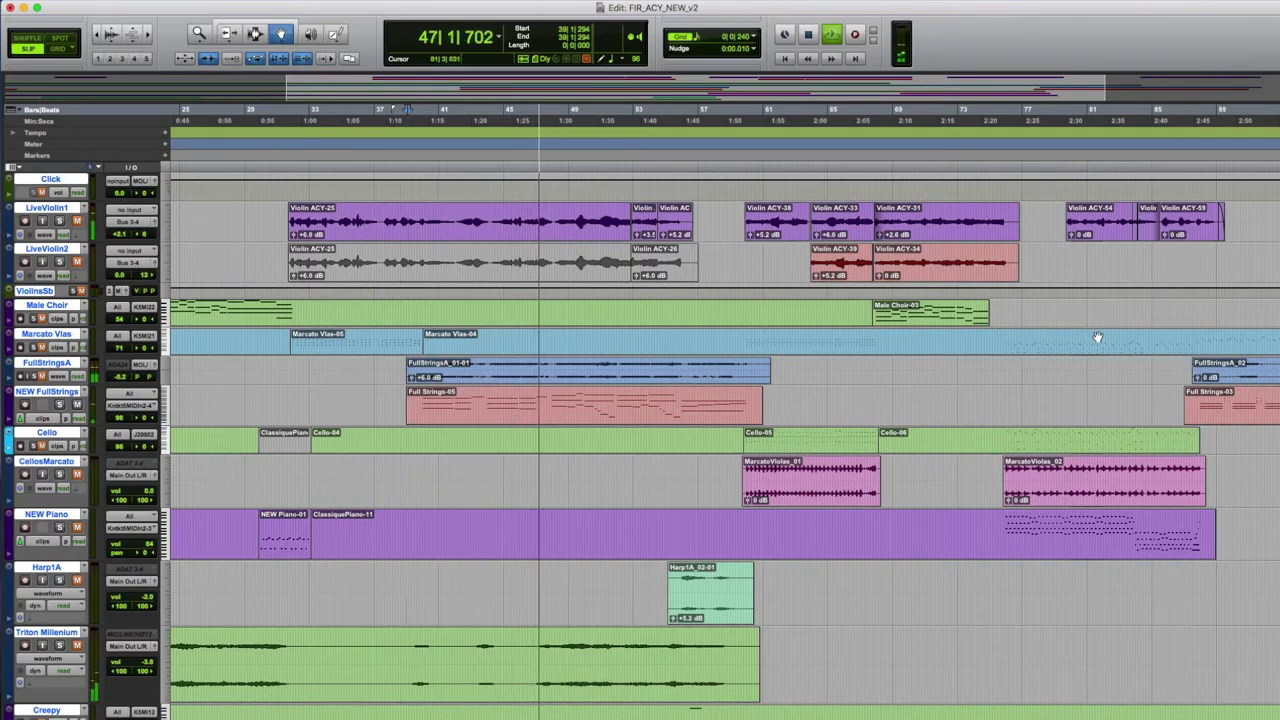
pyautogui.press('space')
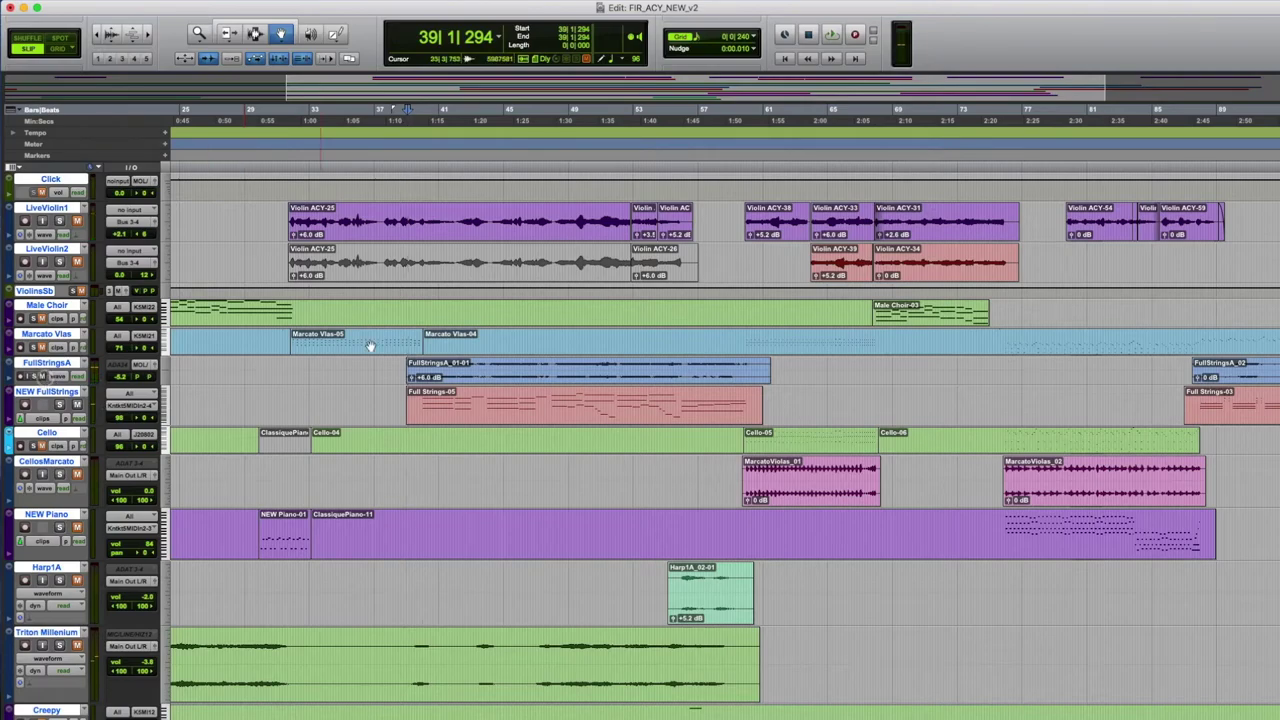
pyautogui.press('space')
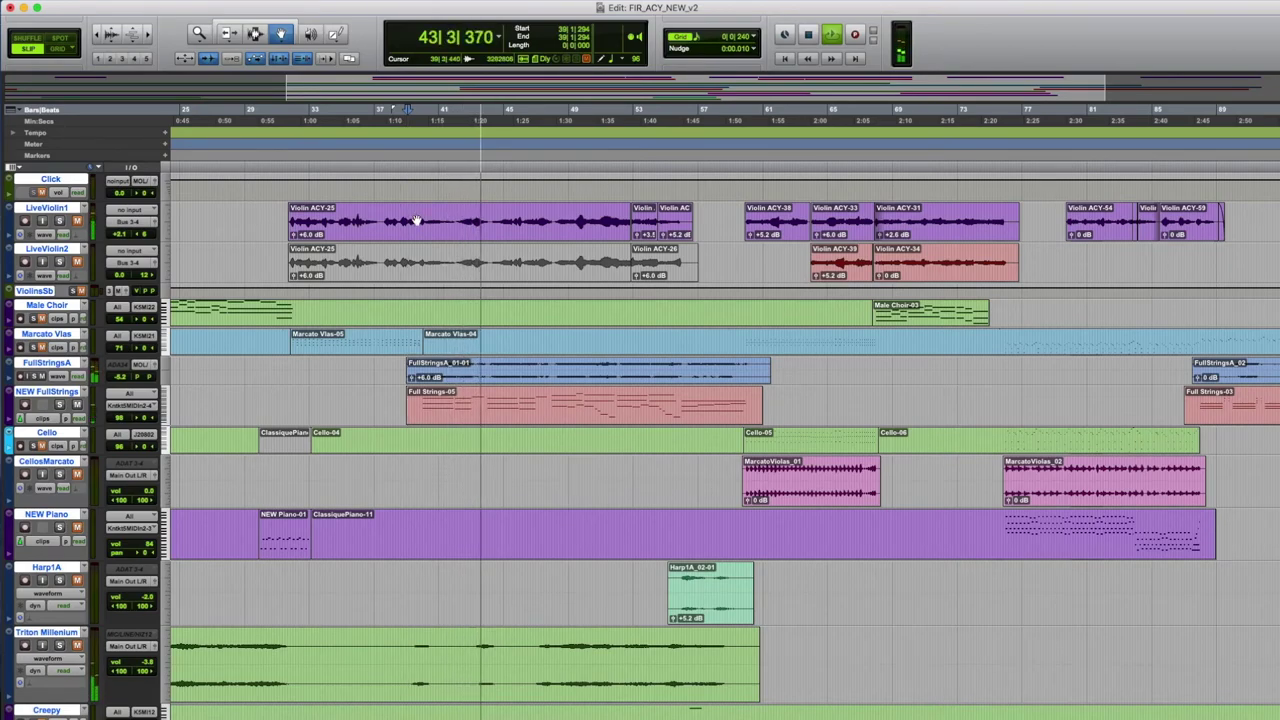
pyautogui.press('space')
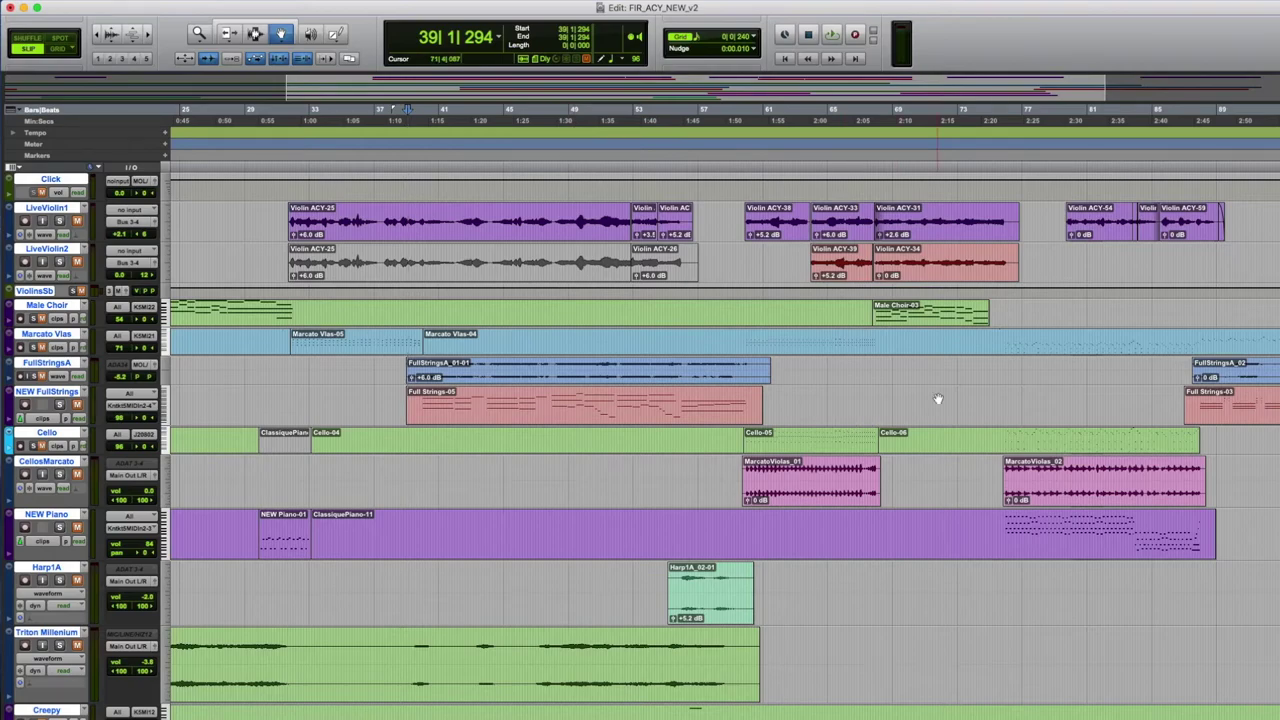
# Audition the NEW Piano part from bar 4 beat 4 and again from bar 12 beat 4.
pyautogui.hscroll(5, 938, 399)
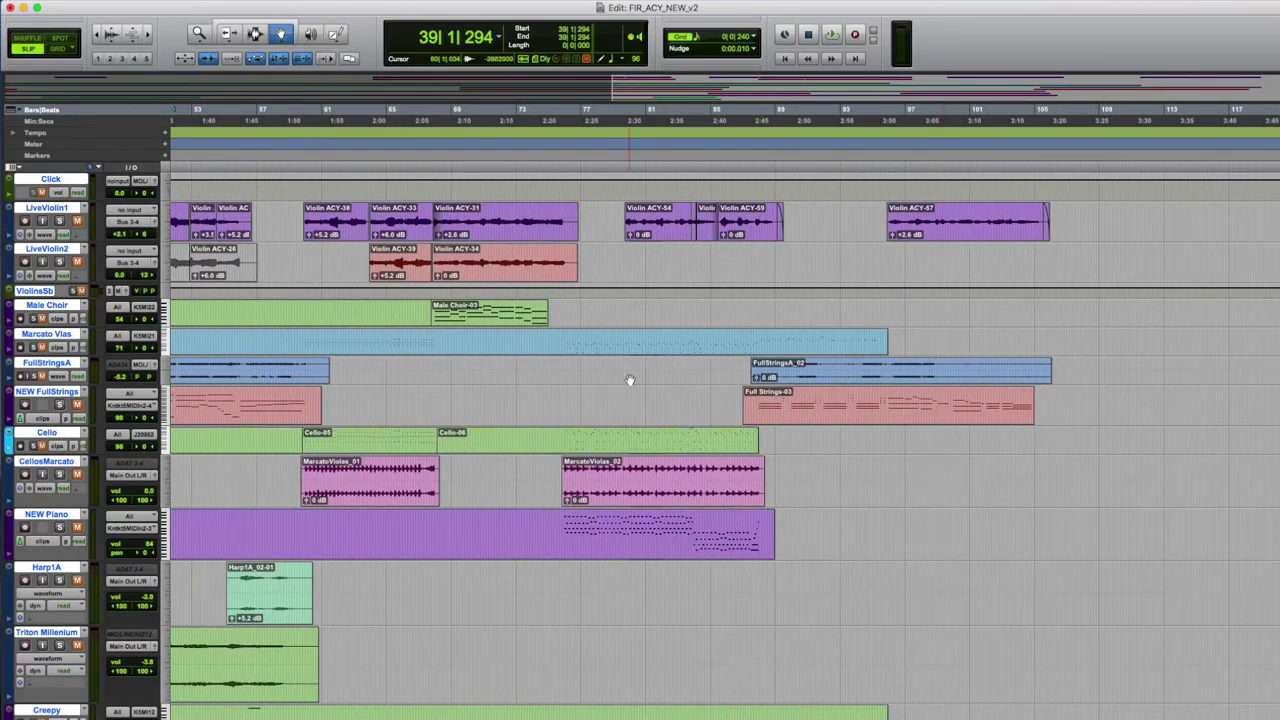
pyautogui.hscroll(-2, 403, 395)
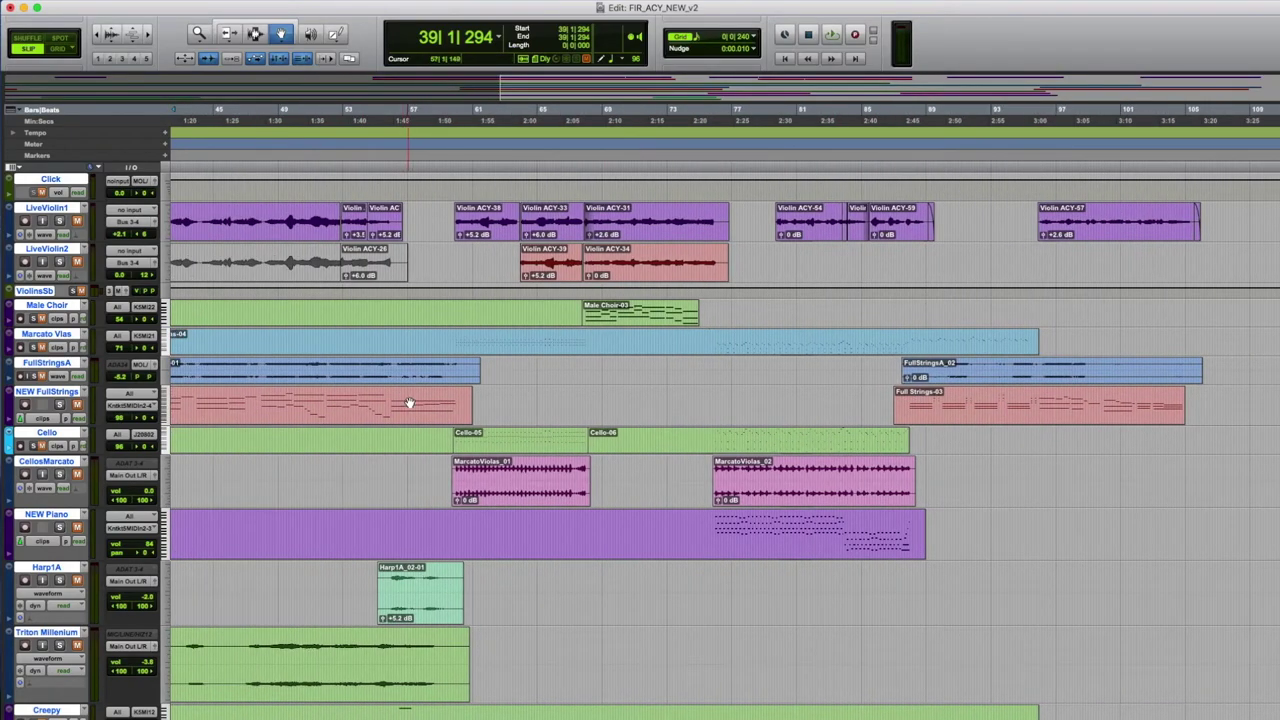
pyautogui.click(48, 403)
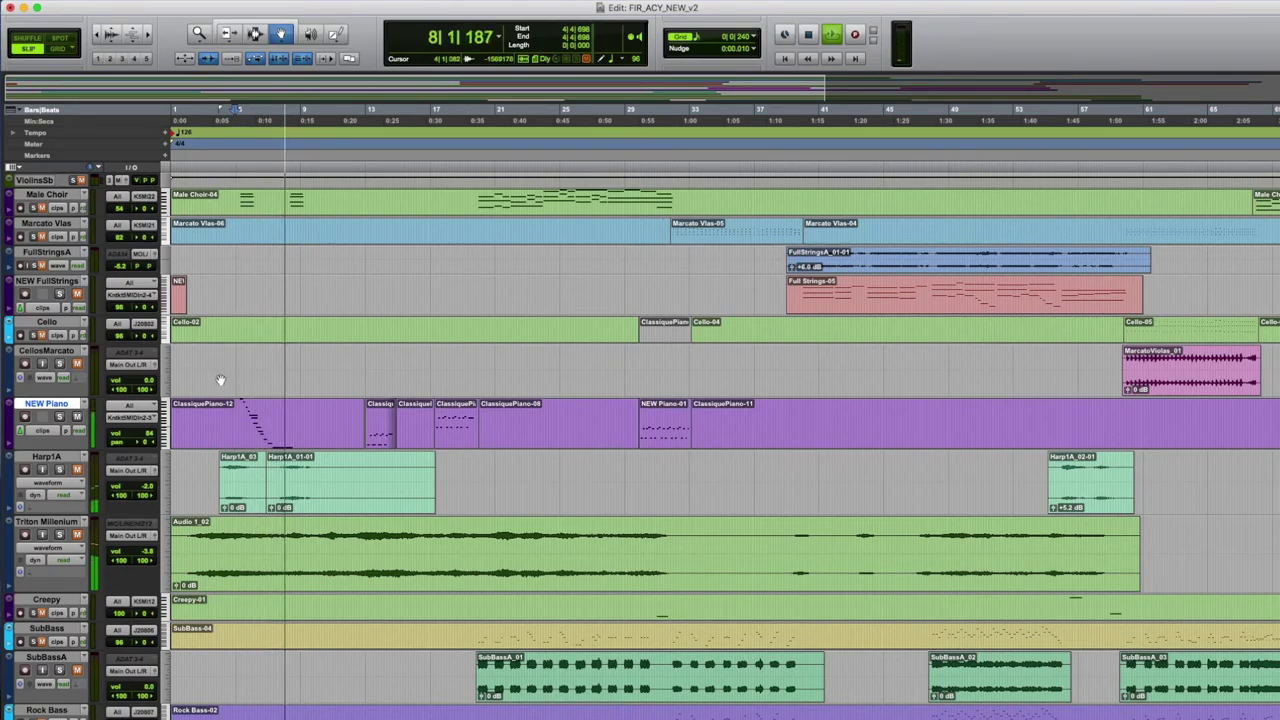
pyautogui.click(366, 163)
pyautogui.moveTo(366, 163); pyautogui.dragTo(363, 165)
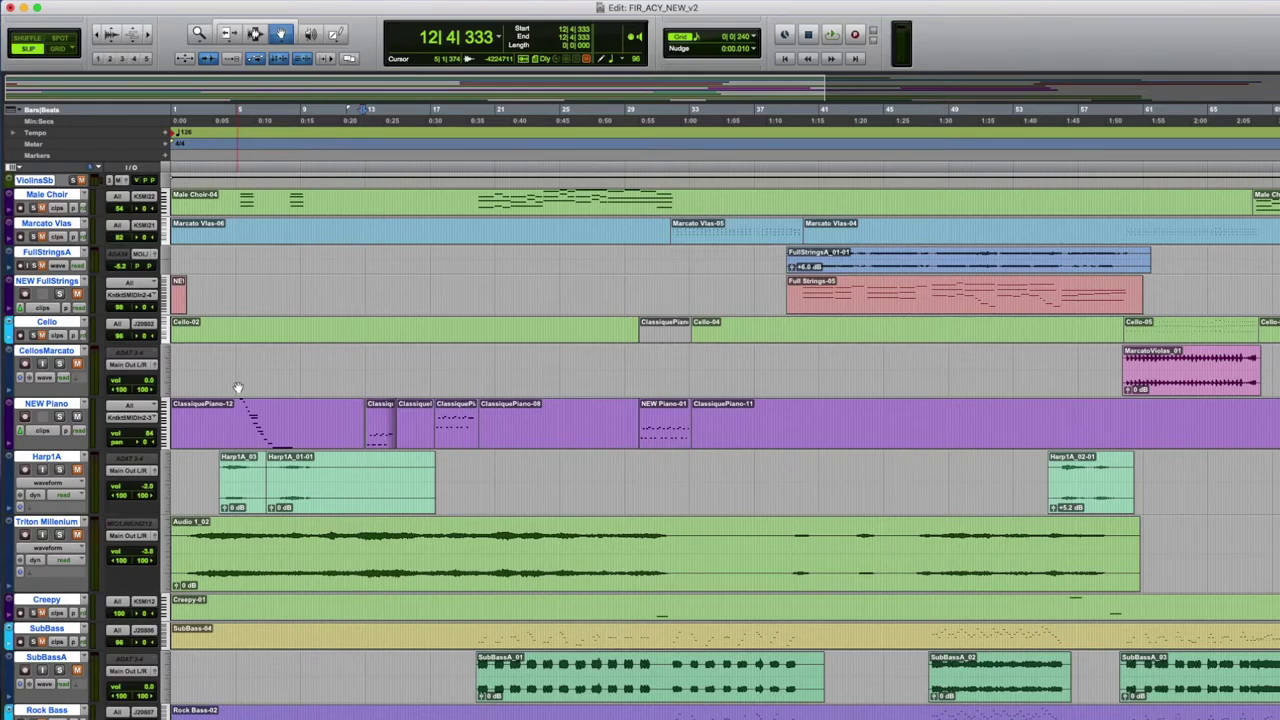
# Highlight the Harp1A_03 and Harp1A_01-01 clips together and audition the harp from bar 3 beat 4.
pyautogui.click(251, 491)
pyautogui.keyDown('shift'); pyautogui.click(358, 478); pyautogui.keyUp('shift')
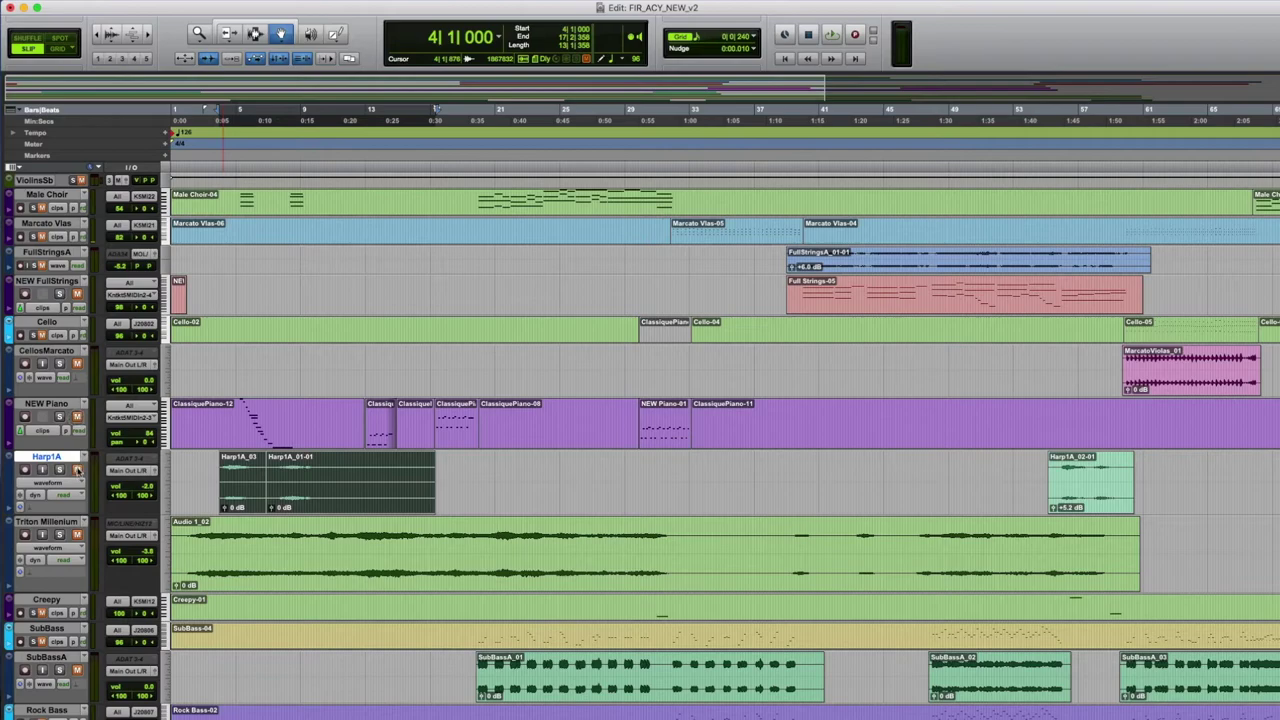
pyautogui.click(222, 165)
pyautogui.click(219, 168)
pyautogui.press('space')
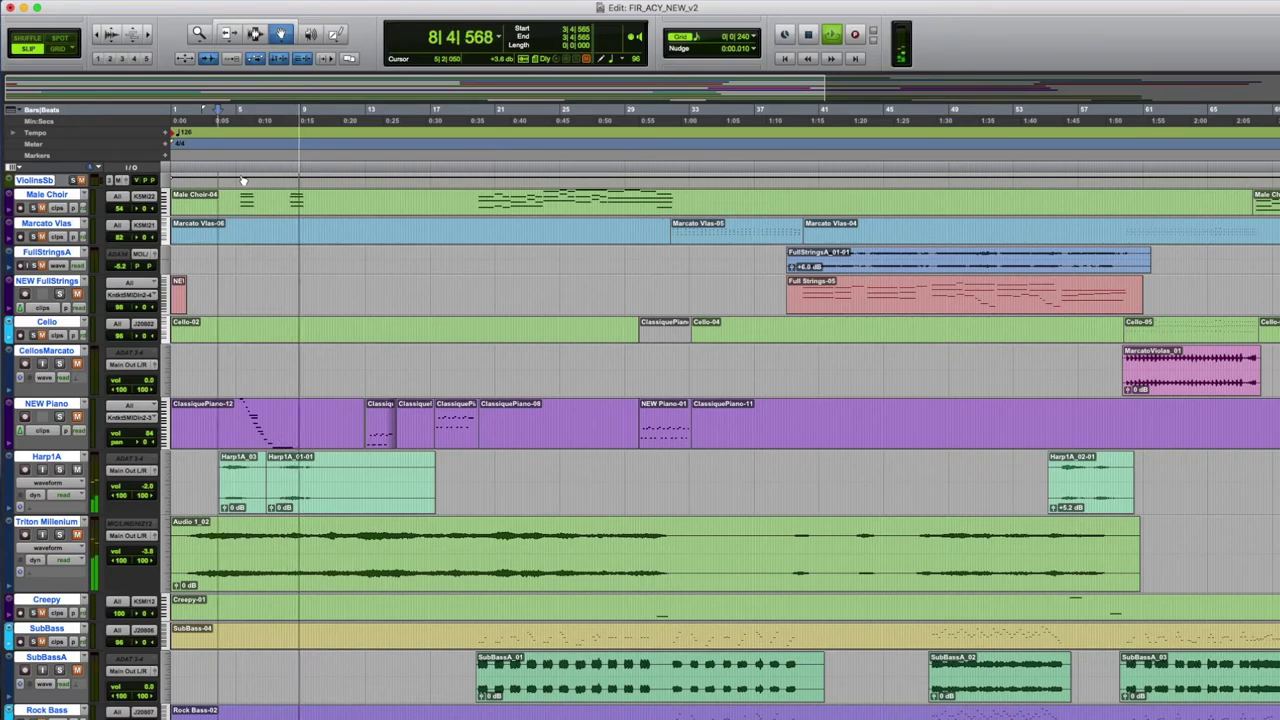
pyautogui.press('space')
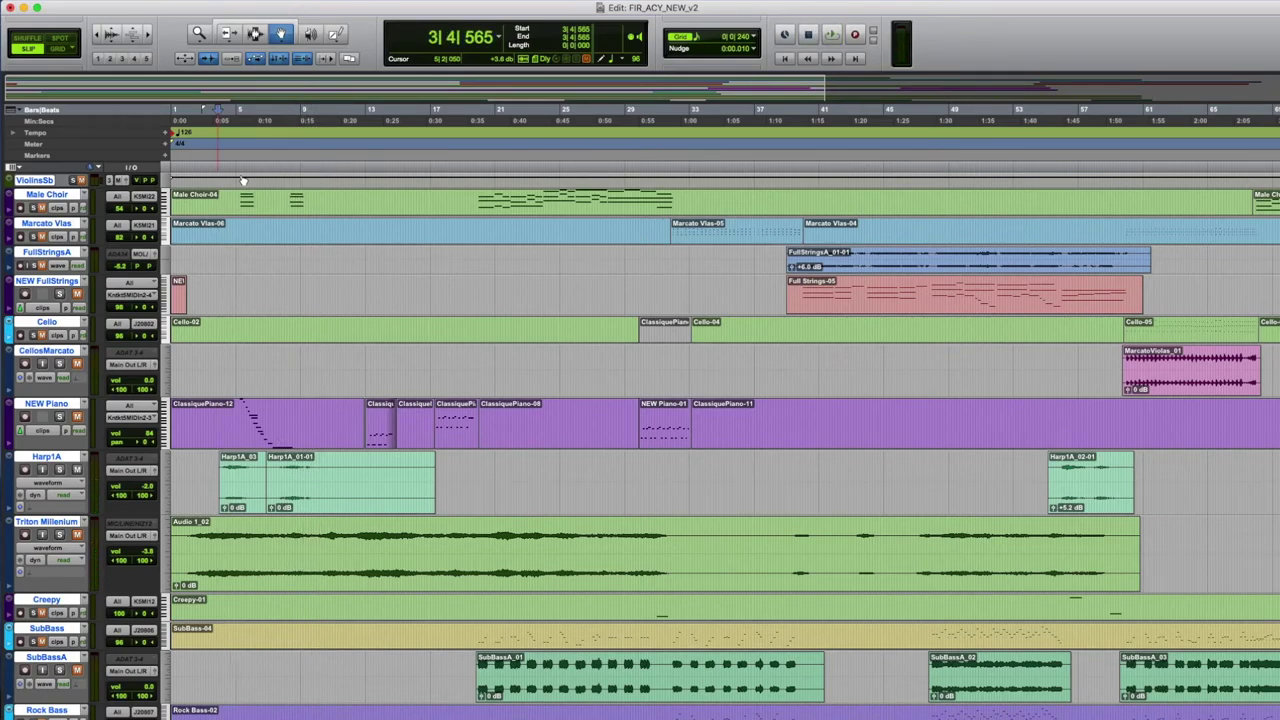
# Play the intro from the session start twice to hear the NEW Piano part with the Harp1A and Triton Millenium tracks.
pyautogui.press('Return')
pyautogui.press('space')
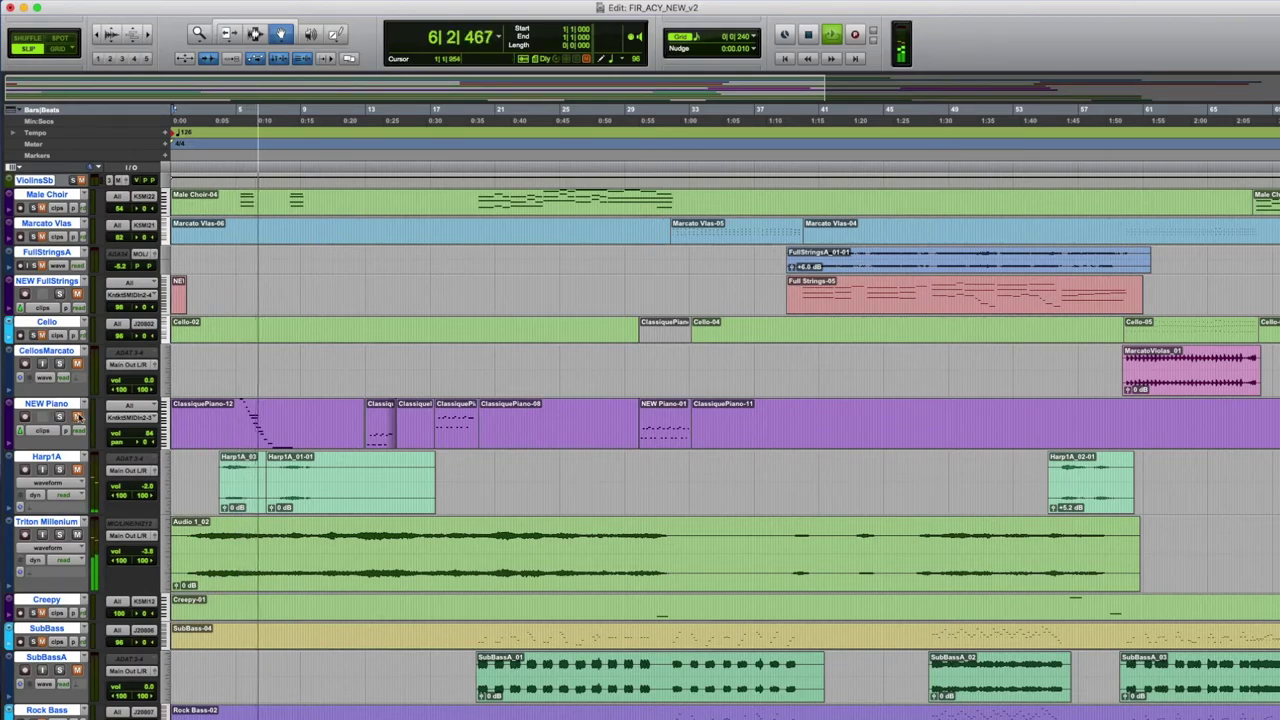
pyautogui.press('space')
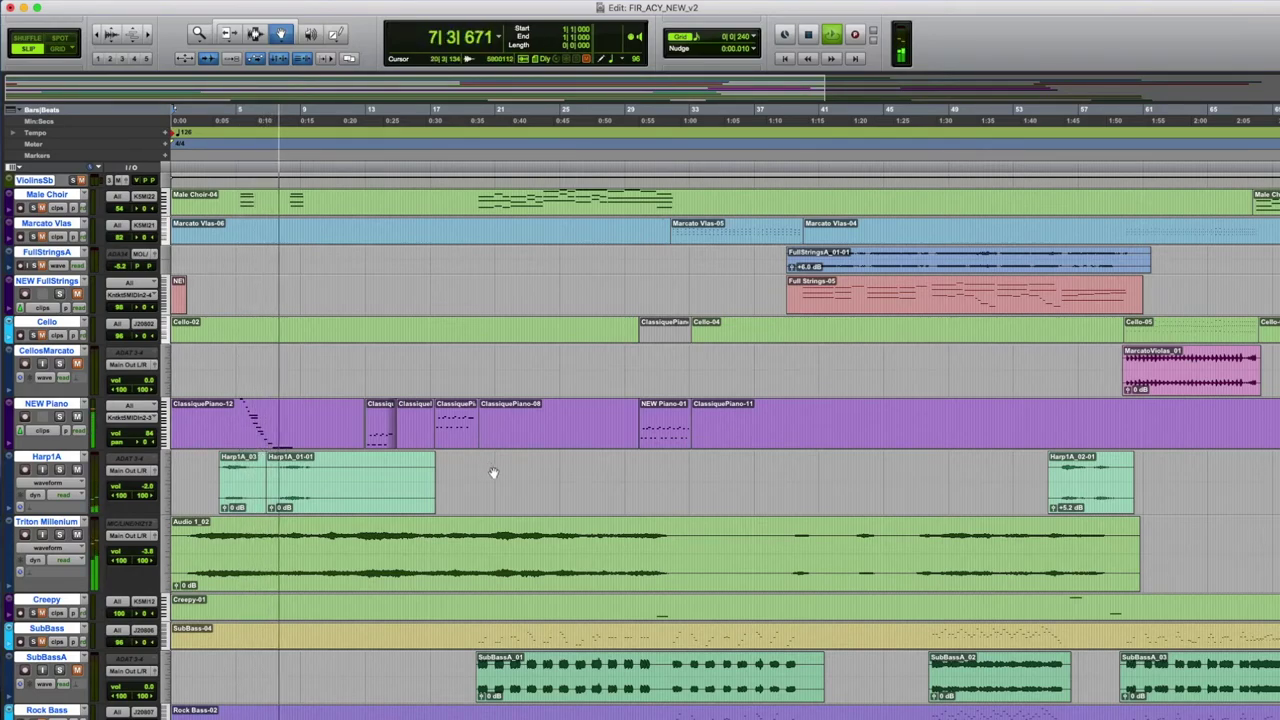
pyautogui.press('space')
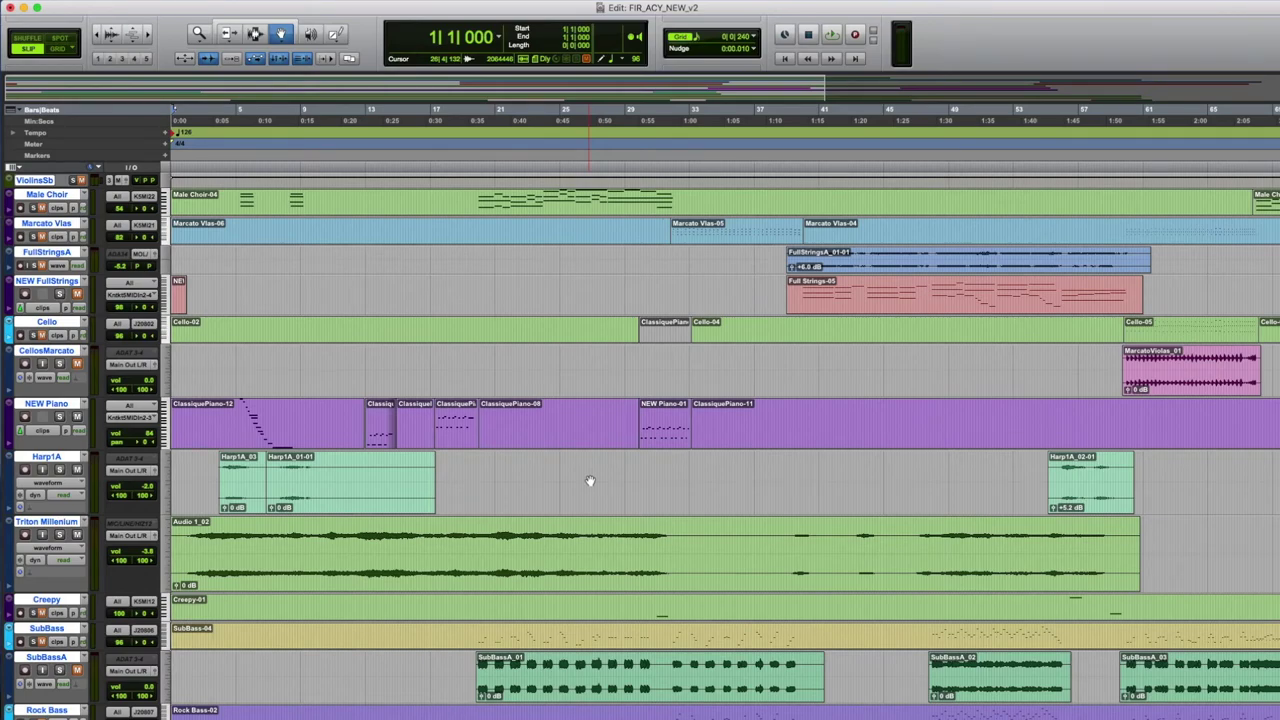
pyautogui.scroll(-3, 591, 484)
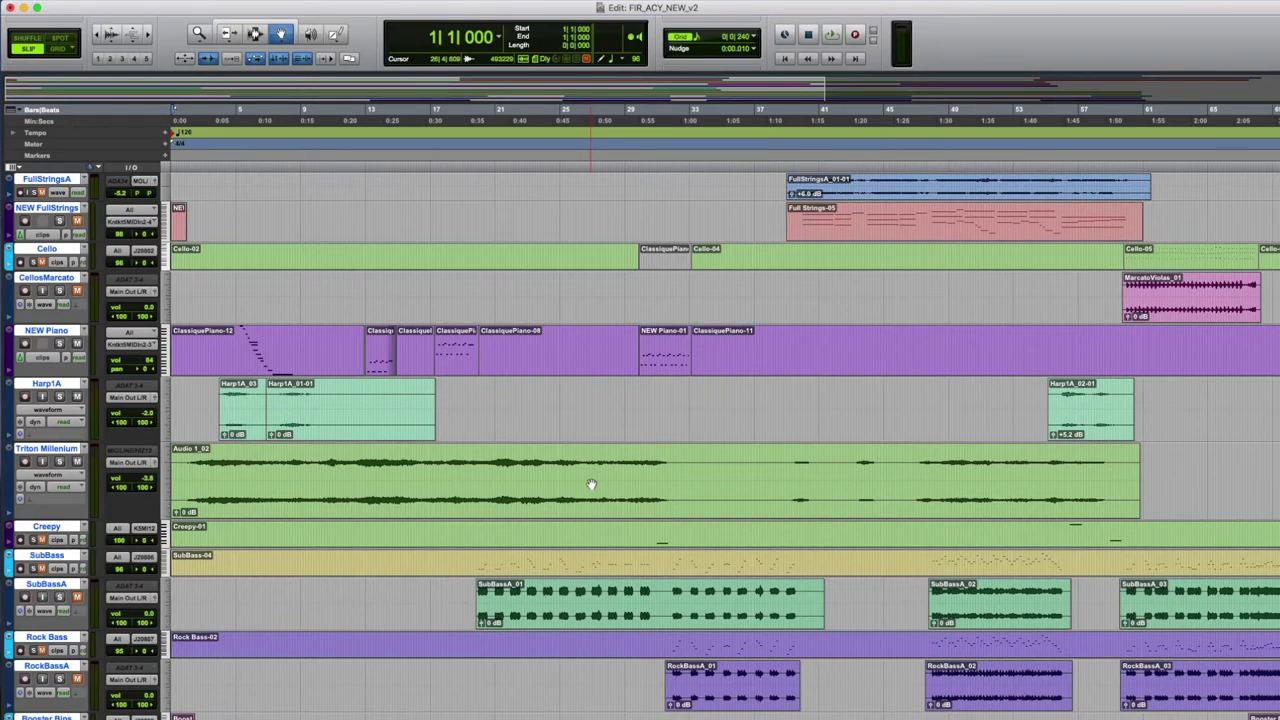
# Audition the SubBassA part from its first entry at bar 19 beat 4, alongside the Triton Millenium track.
pyautogui.hscroll(2, 591, 484)
pyautogui.click(418, 170)
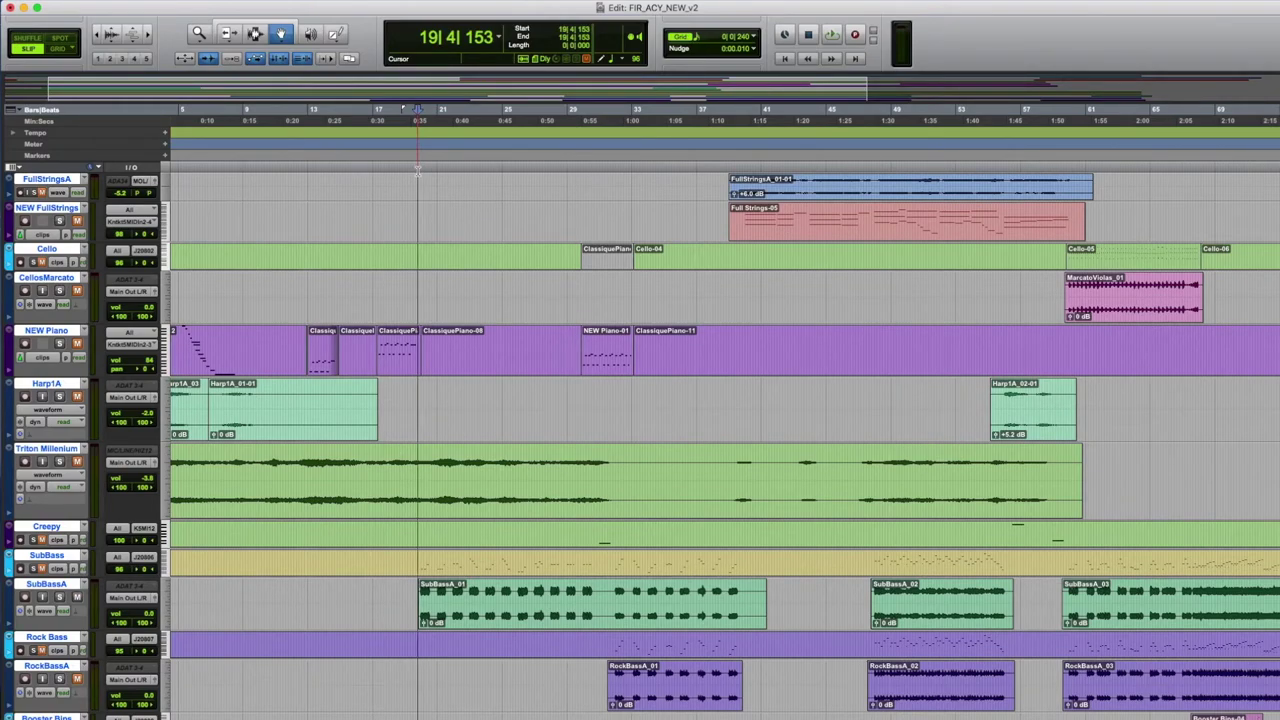
pyautogui.press('space')
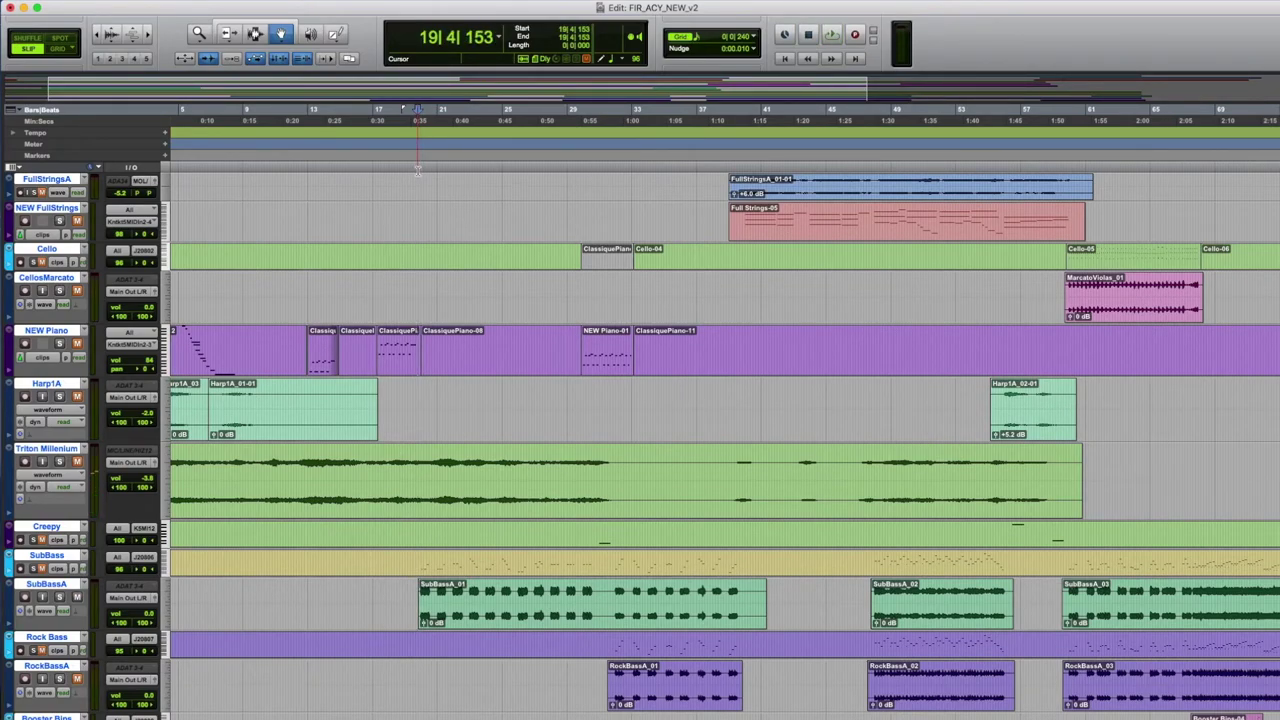
pyautogui.press('space')
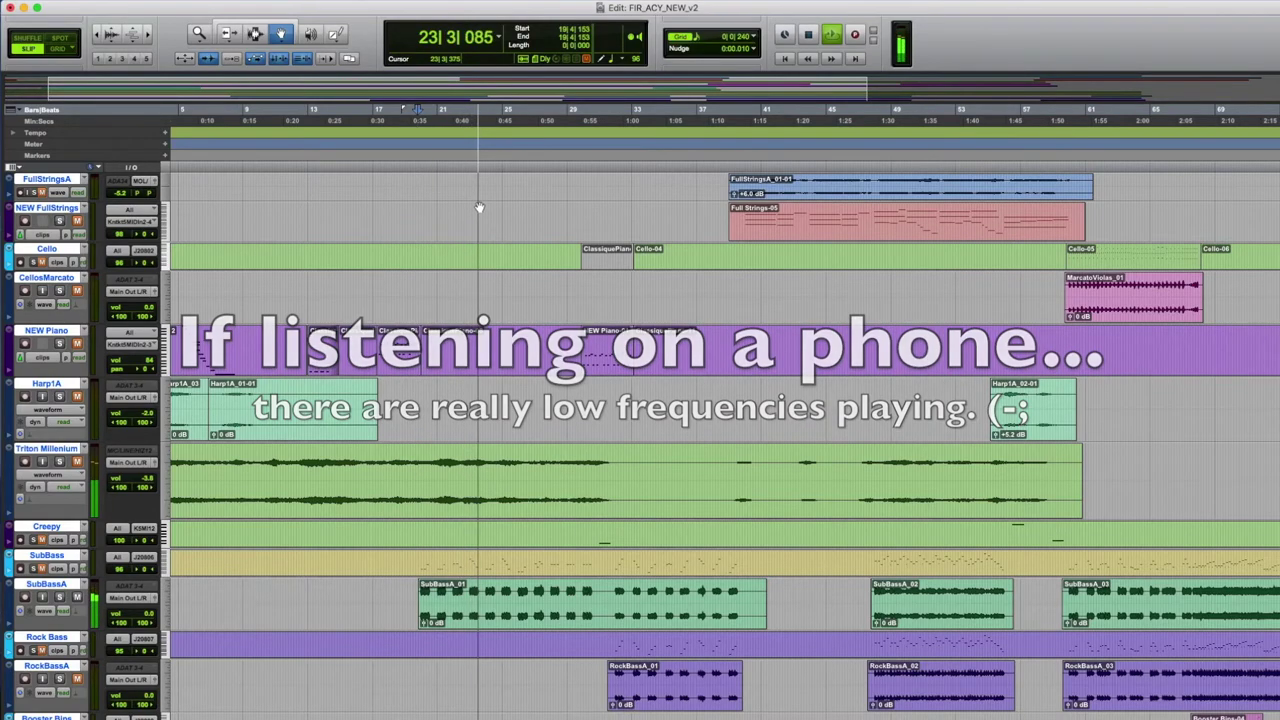
pyautogui.press('space')
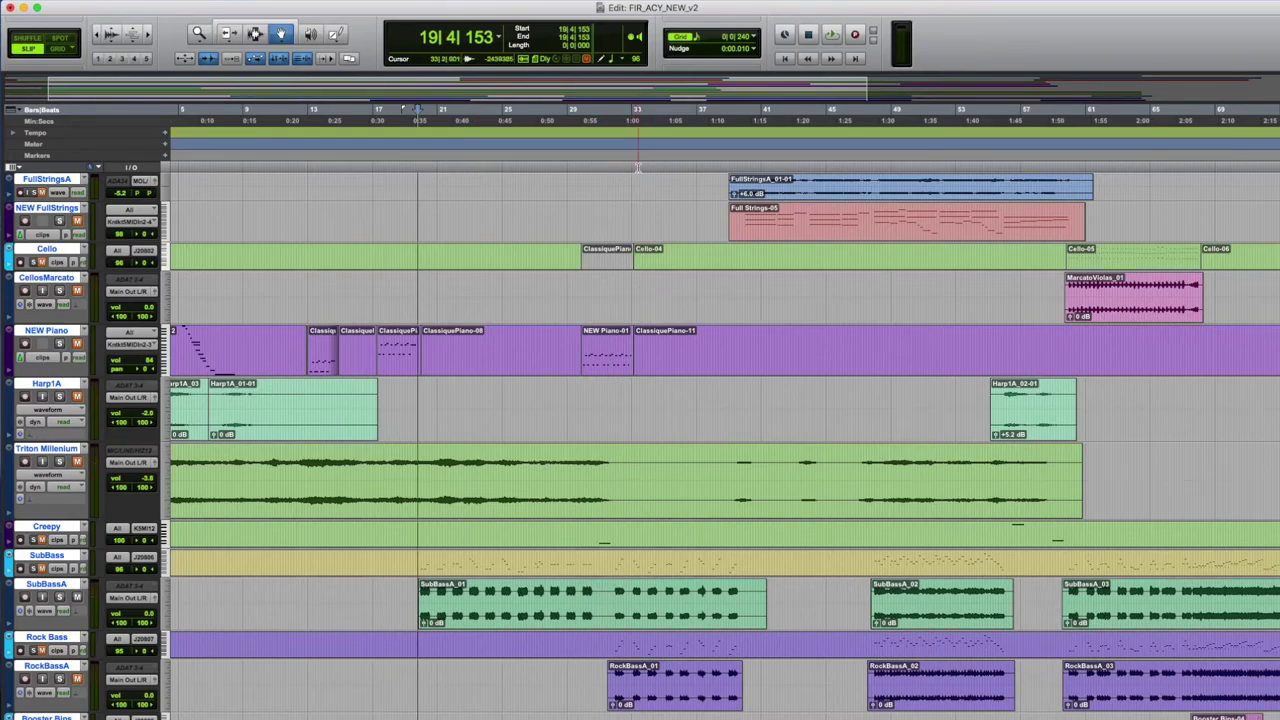
# Audition the RockBassA entry from bar 31 beat 2 together with SubBassA and the drum tracks.
pyautogui.click(604, 168)
pyautogui.press('space')
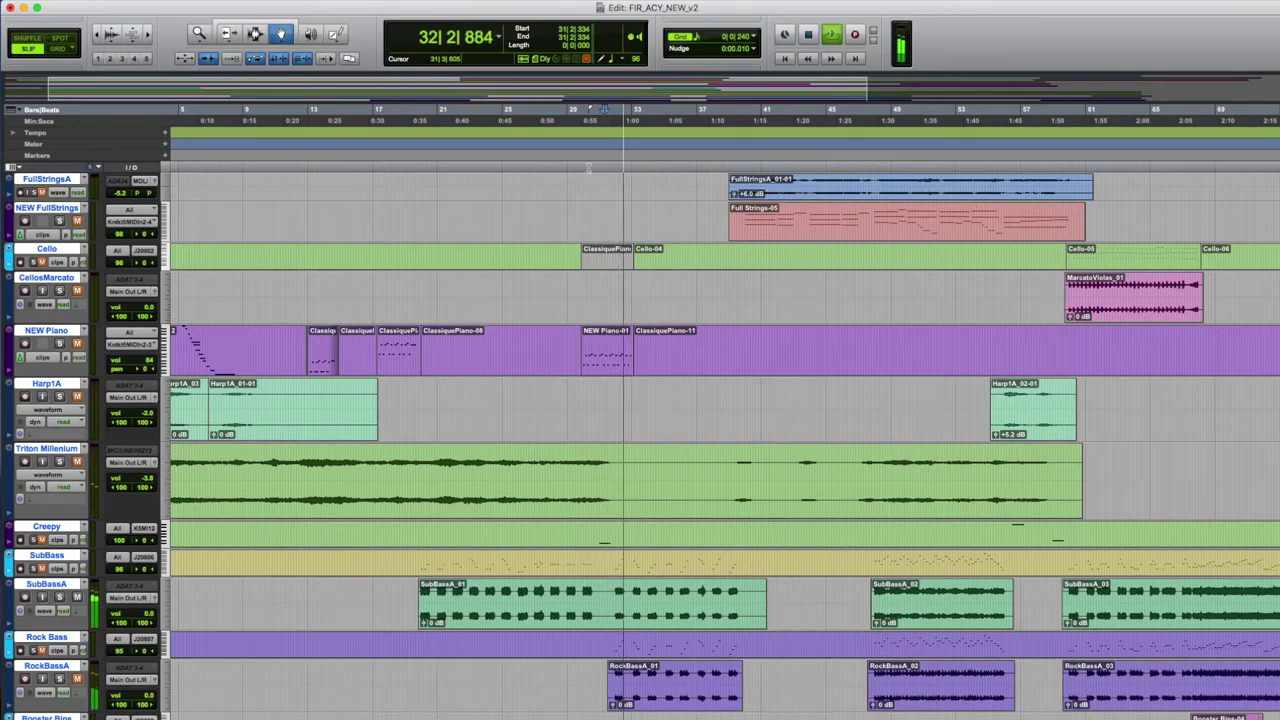
pyautogui.click(77, 680)
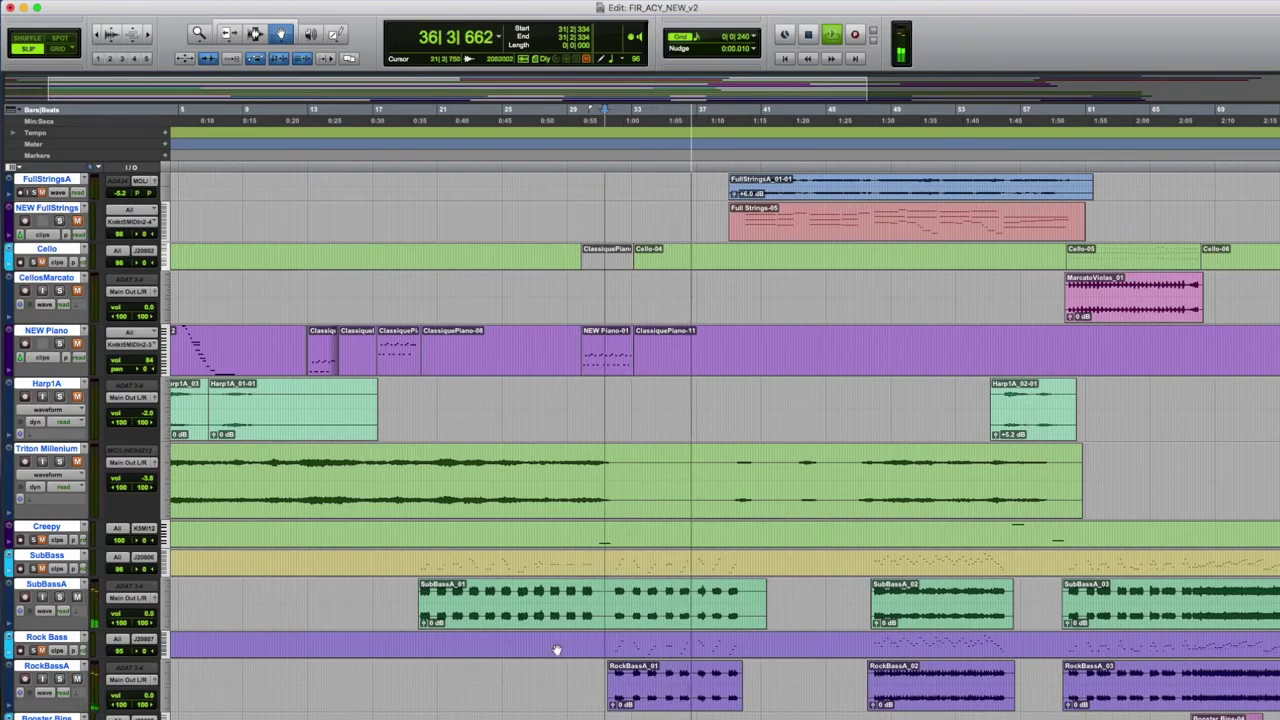
pyautogui.scroll(-6, 1148, 480)
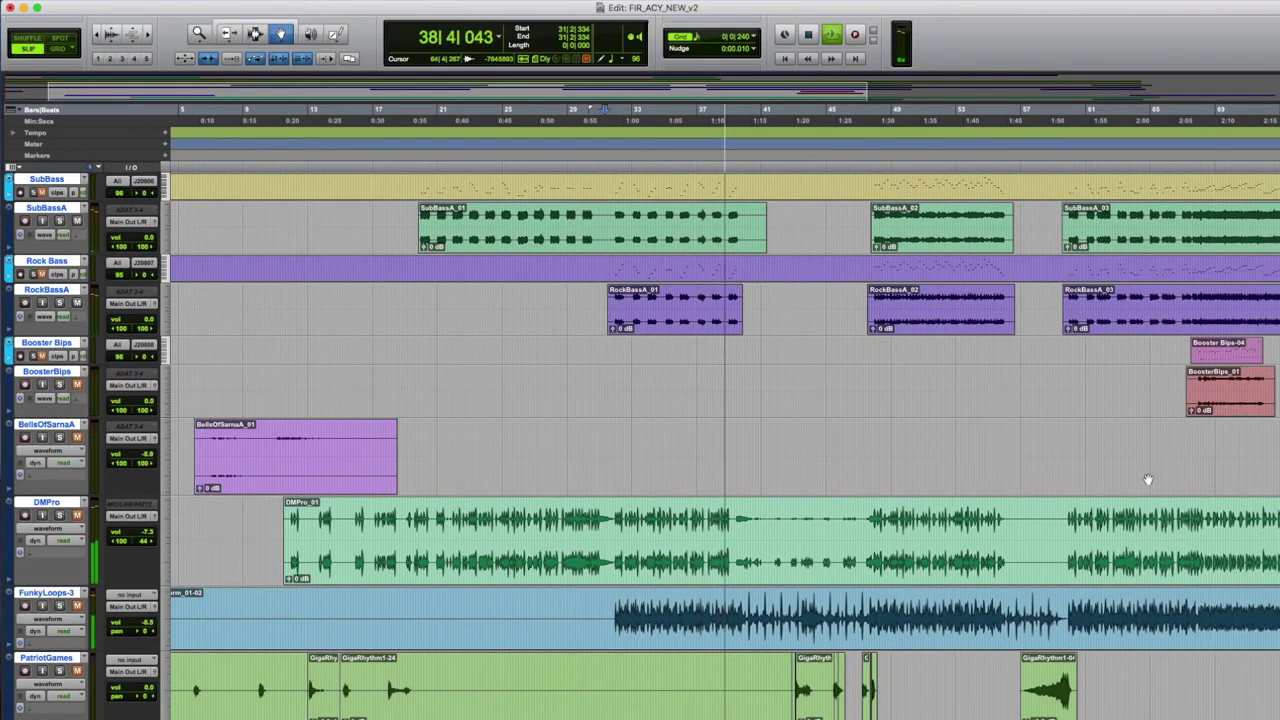
pyautogui.press('space')
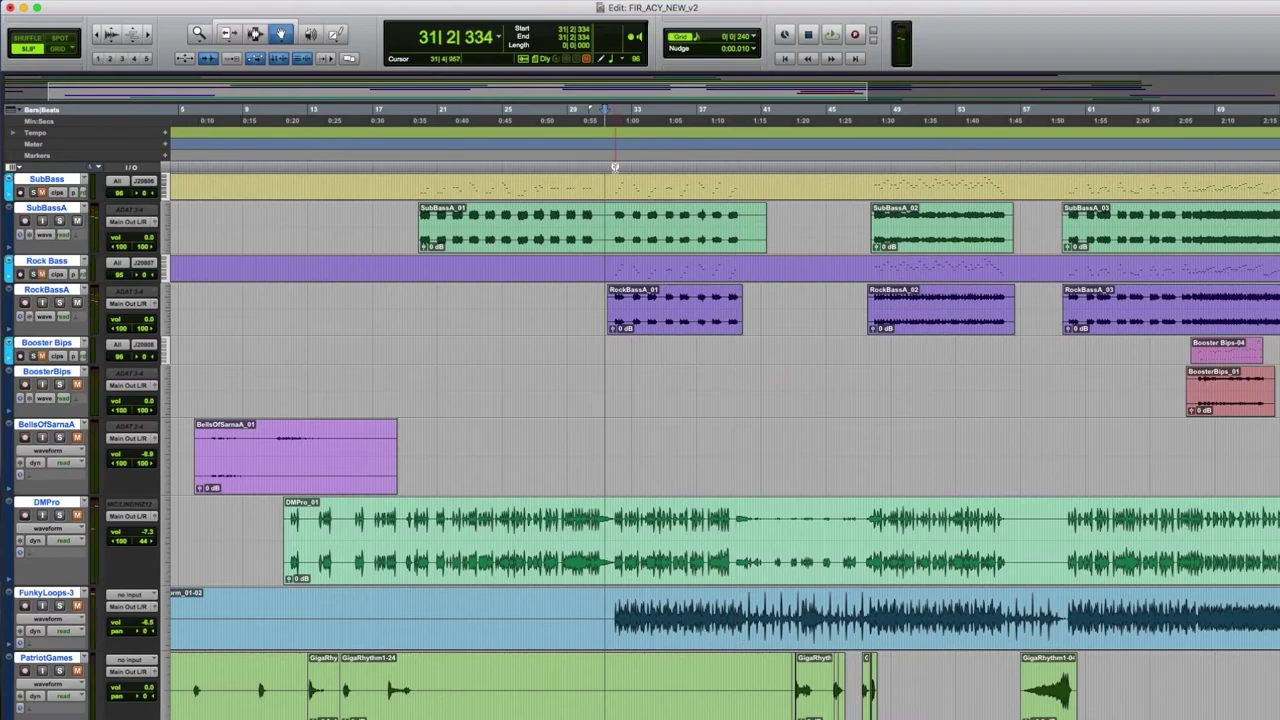
# Inspect the John's Rock patch in the Rock Bass patch list and audition the bass with the drums from bar 31 beat 4.
pyautogui.click(612, 170)
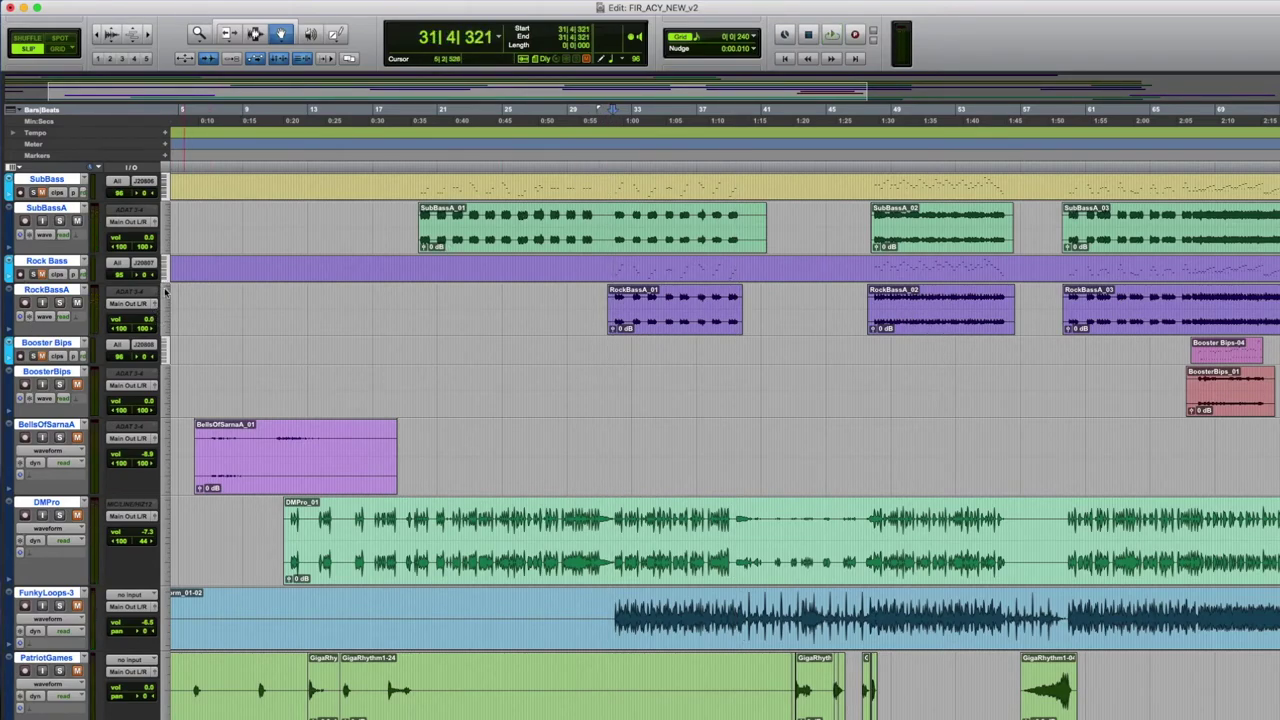
pyautogui.click(44, 298)
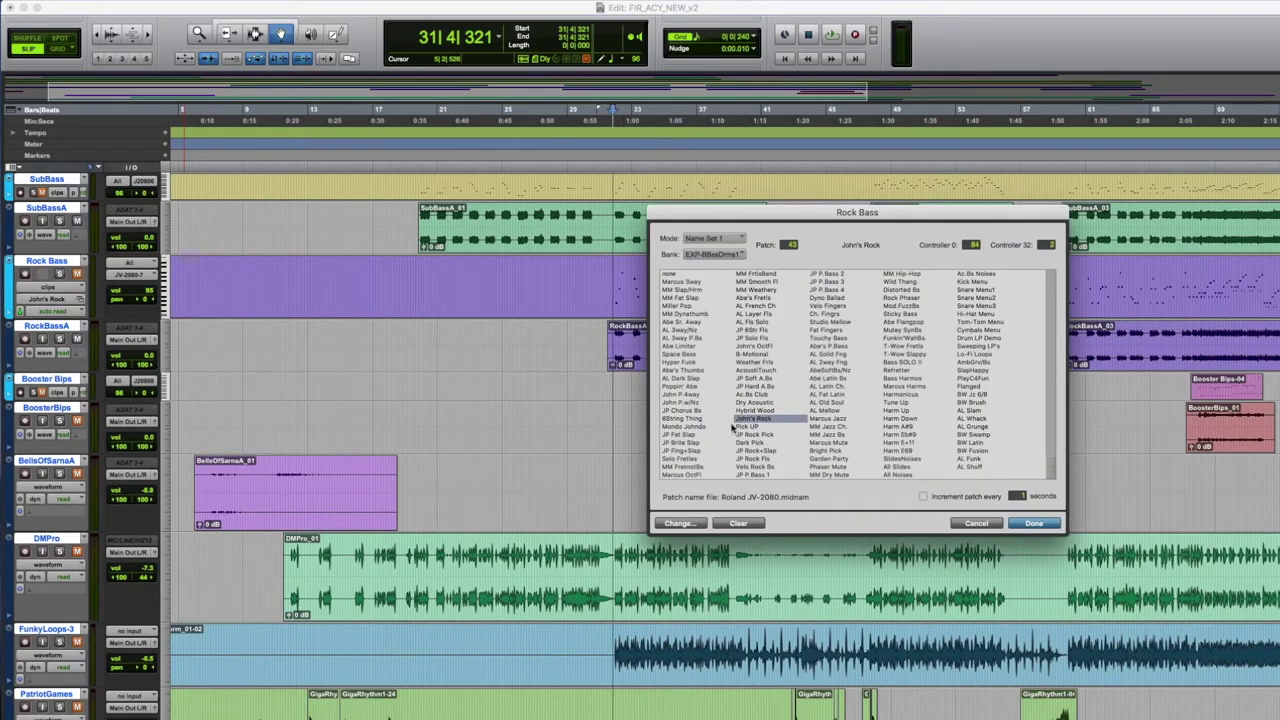
pyautogui.click(779, 424)
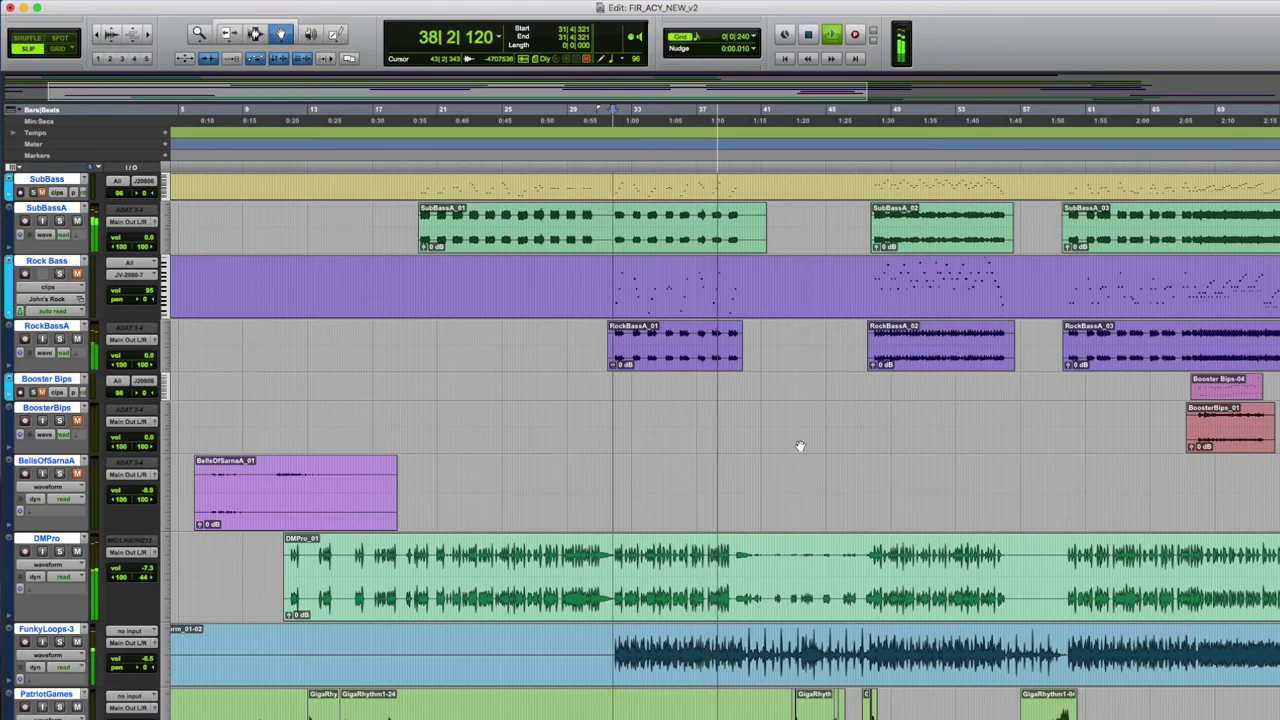
pyautogui.scroll(-5, 800, 446)
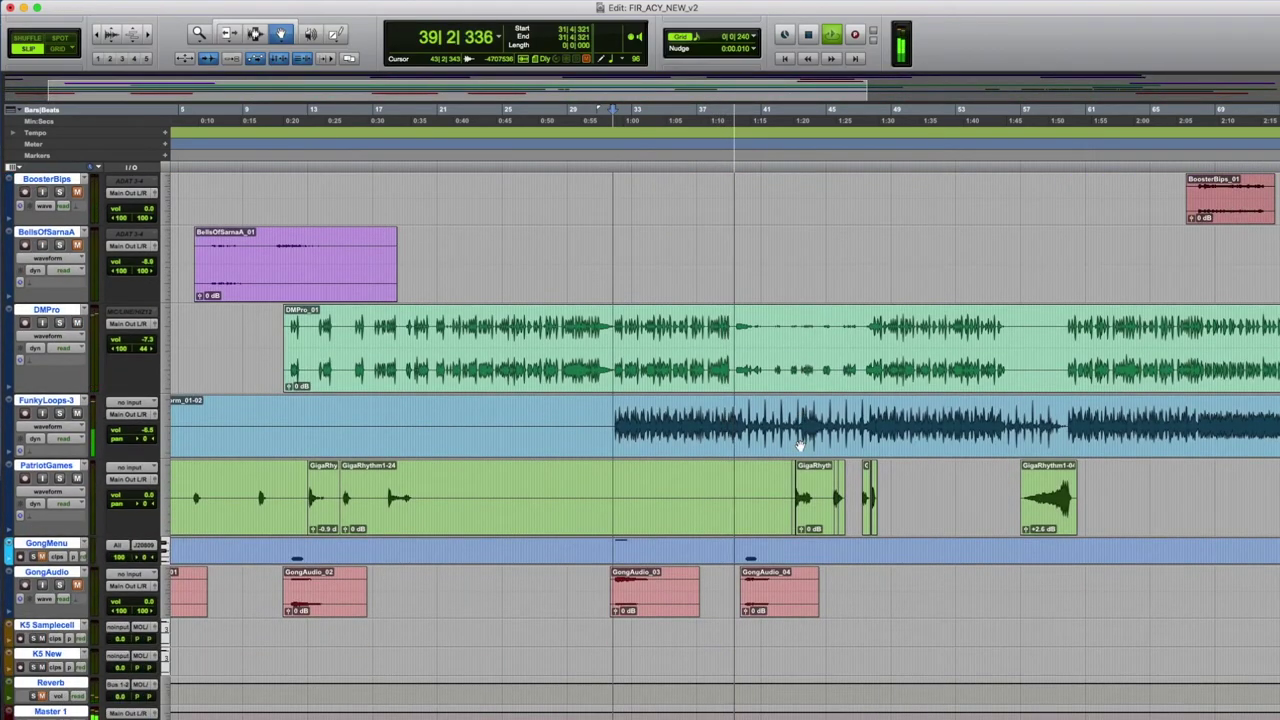
pyautogui.scroll(5, 800, 446)
pyautogui.press('space')
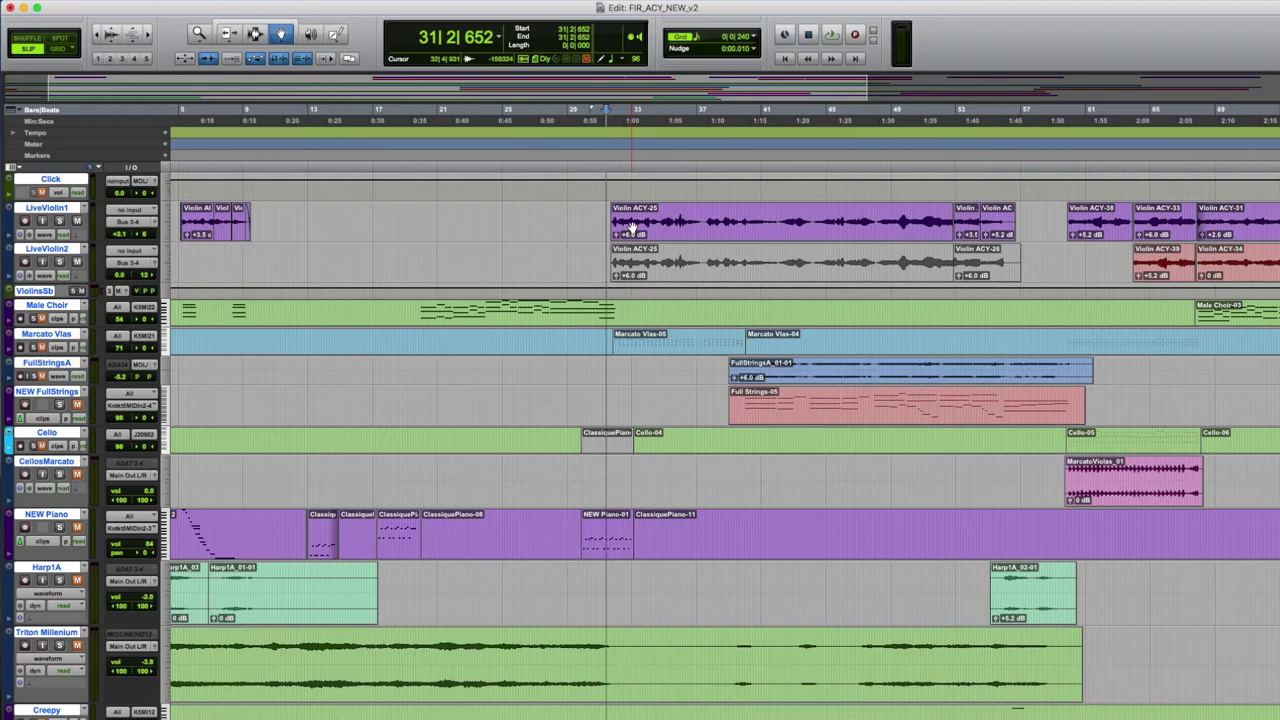
# Play the arrangement with the live violin from bar 31 beat 2 and again from bar 31 beat 3, following the bass and drum tracks.
pyautogui.press('space')
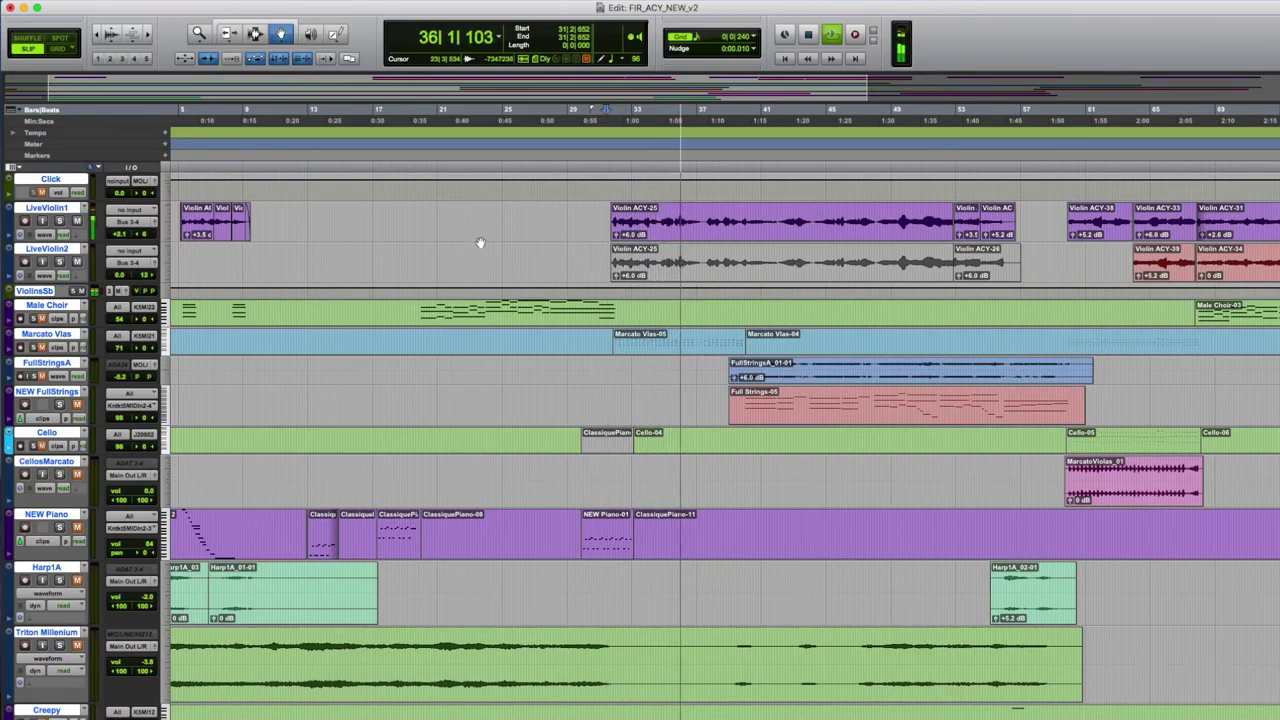
pyautogui.scroll(-15, 466, 371)
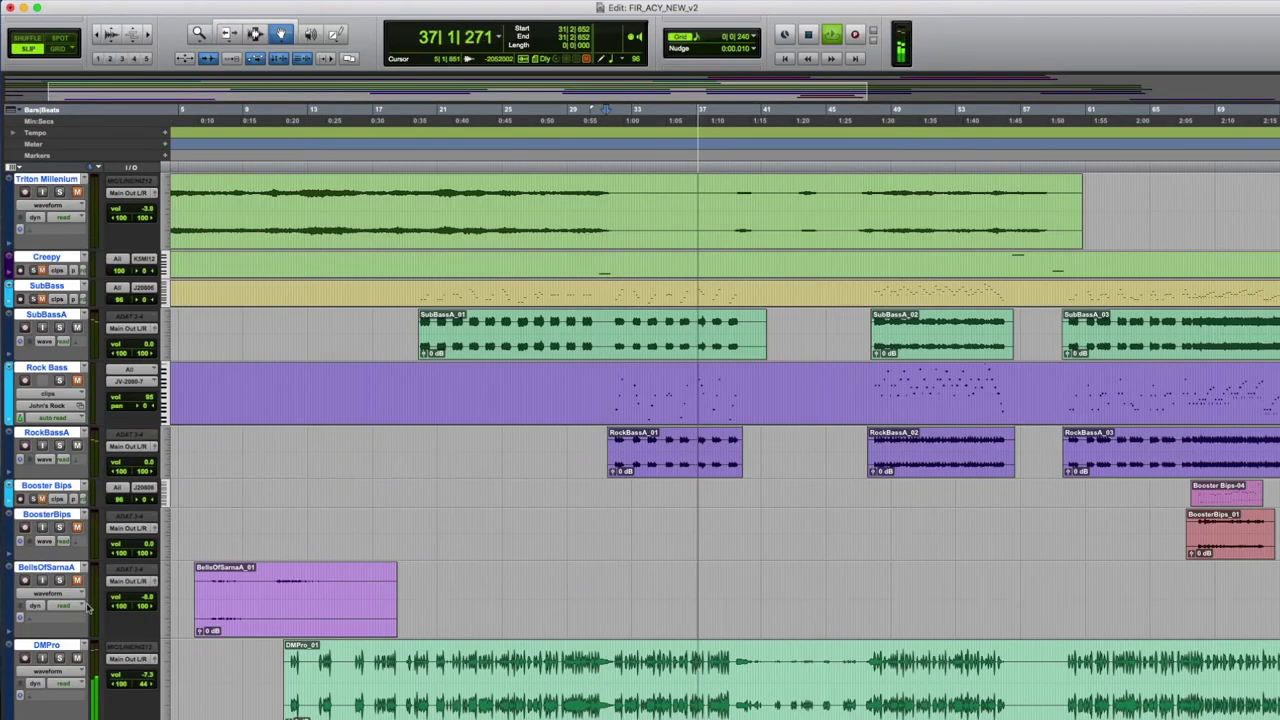
pyautogui.scroll(15, 491, 430)
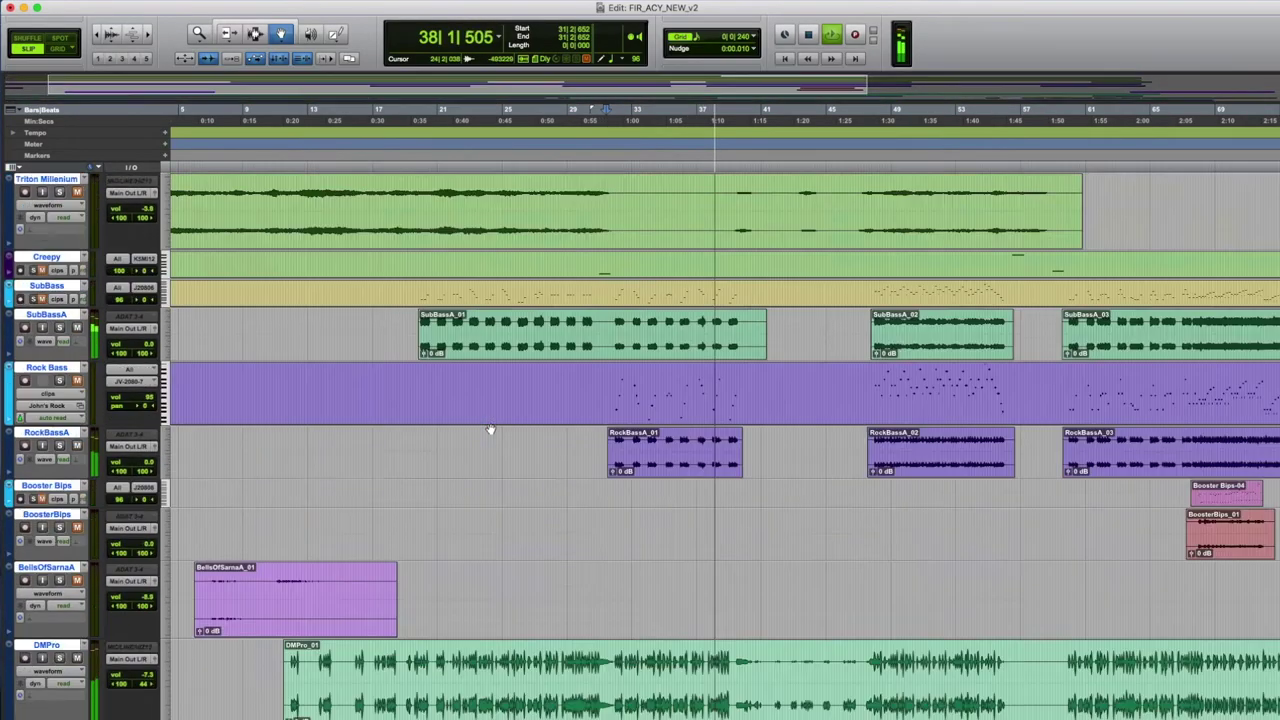
pyautogui.scroll(5, 491, 430)
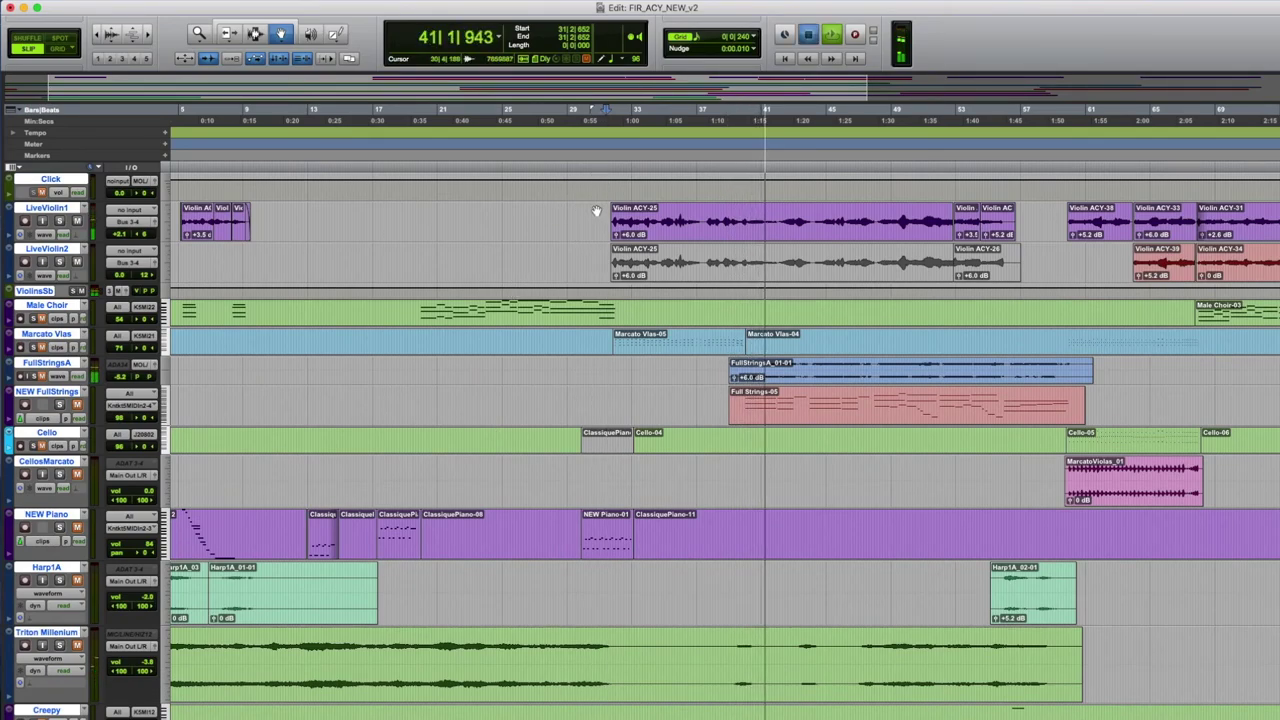
pyautogui.press('space')
pyautogui.click(608, 170)
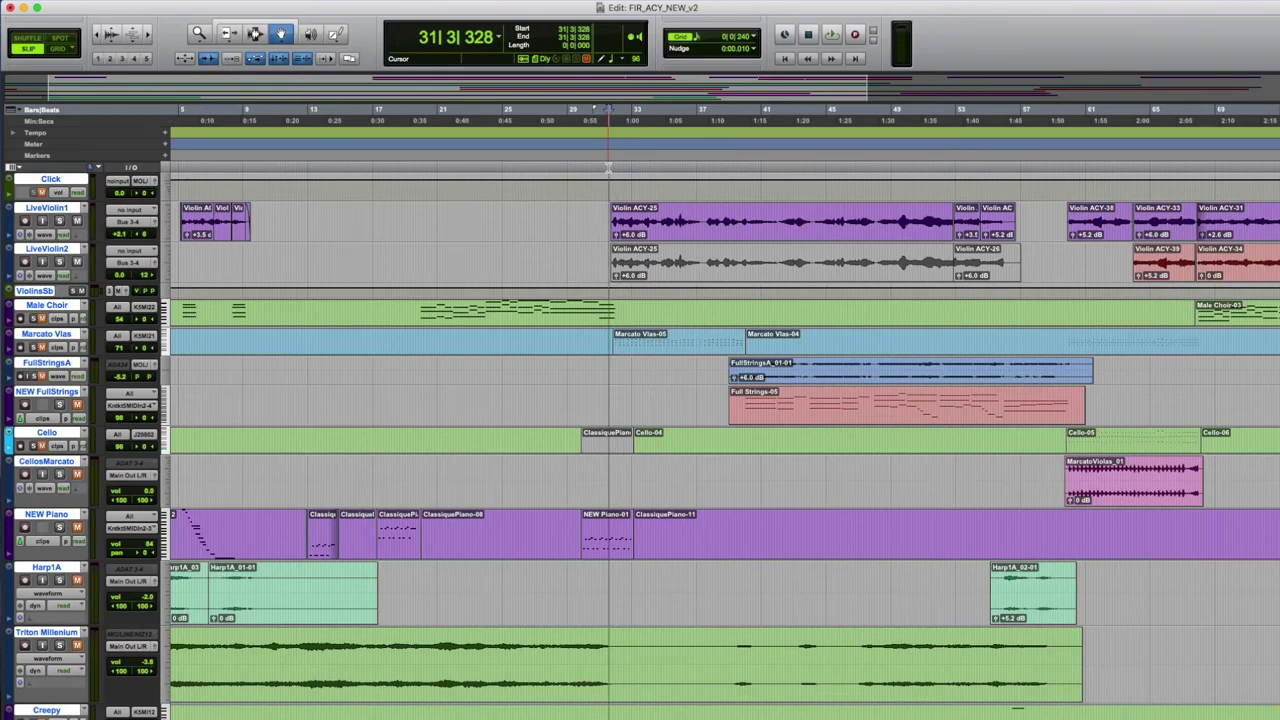
pyautogui.press('space')
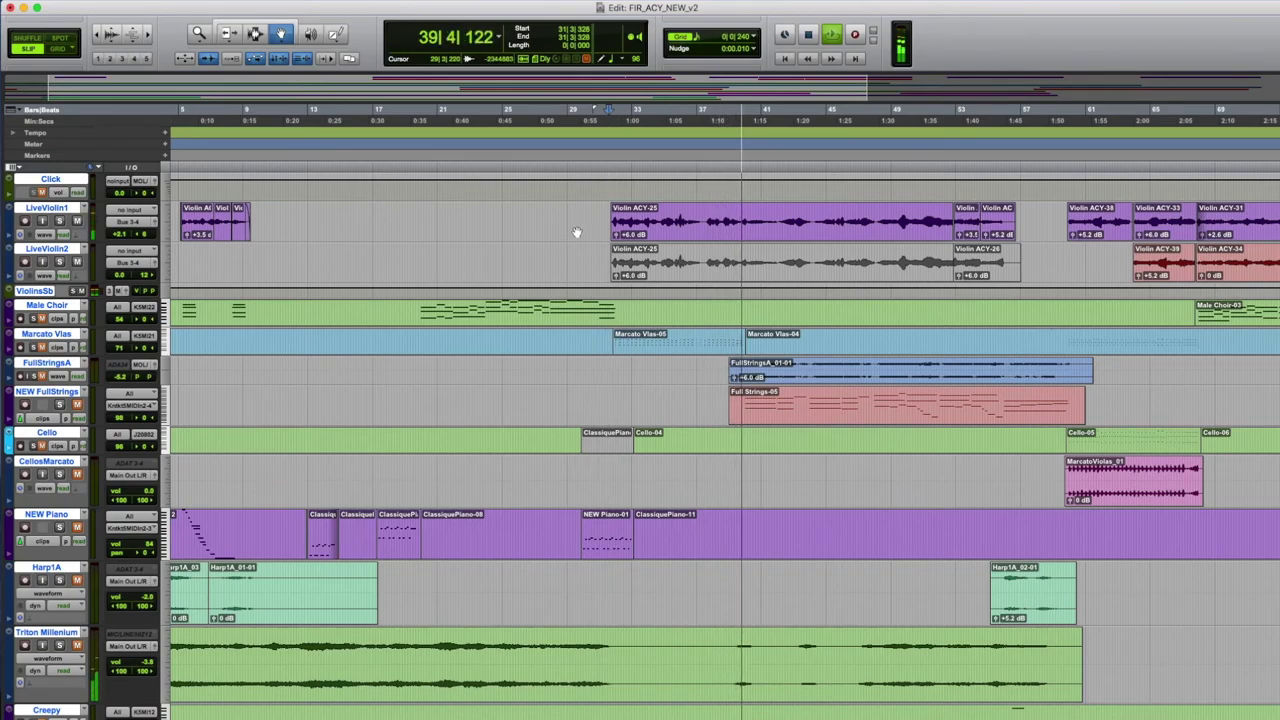
pyautogui.press('space')
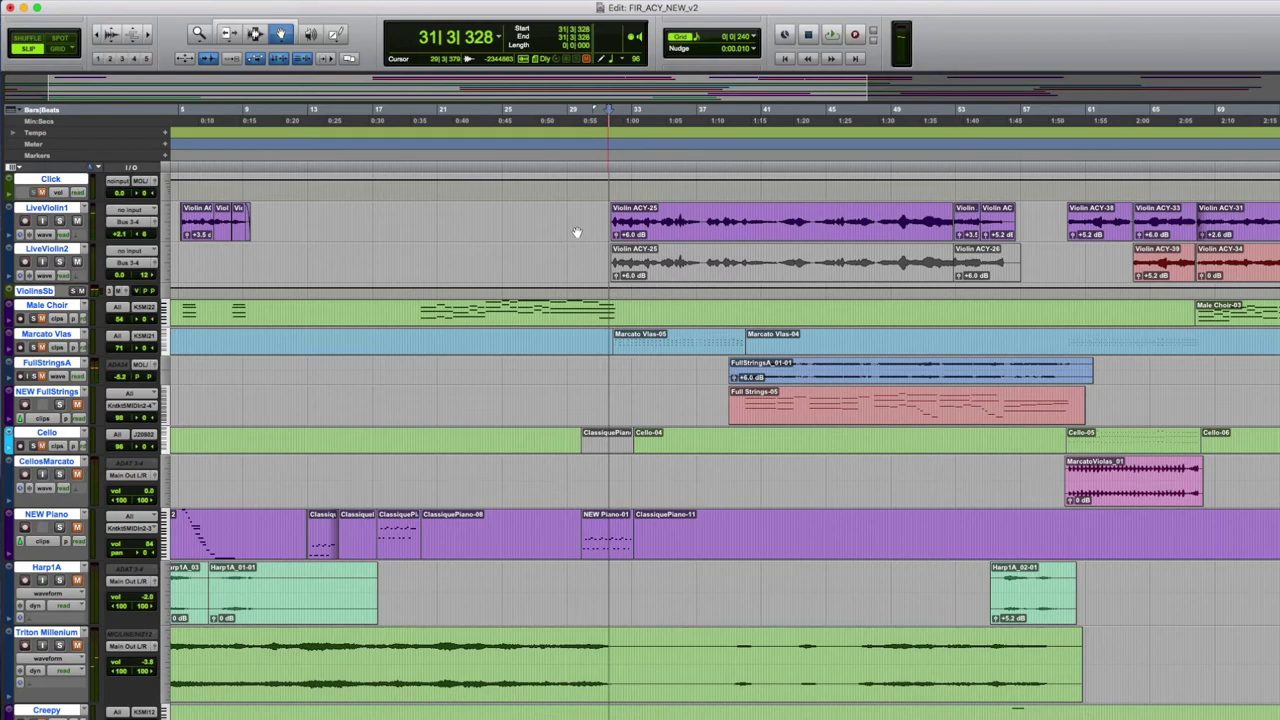
# Audition the Booster Bips part from bar 67 beat 4 and the BellsOfSarnaA clip from bar 6 beat 1.
pyautogui.scroll(-5, 712, 487)
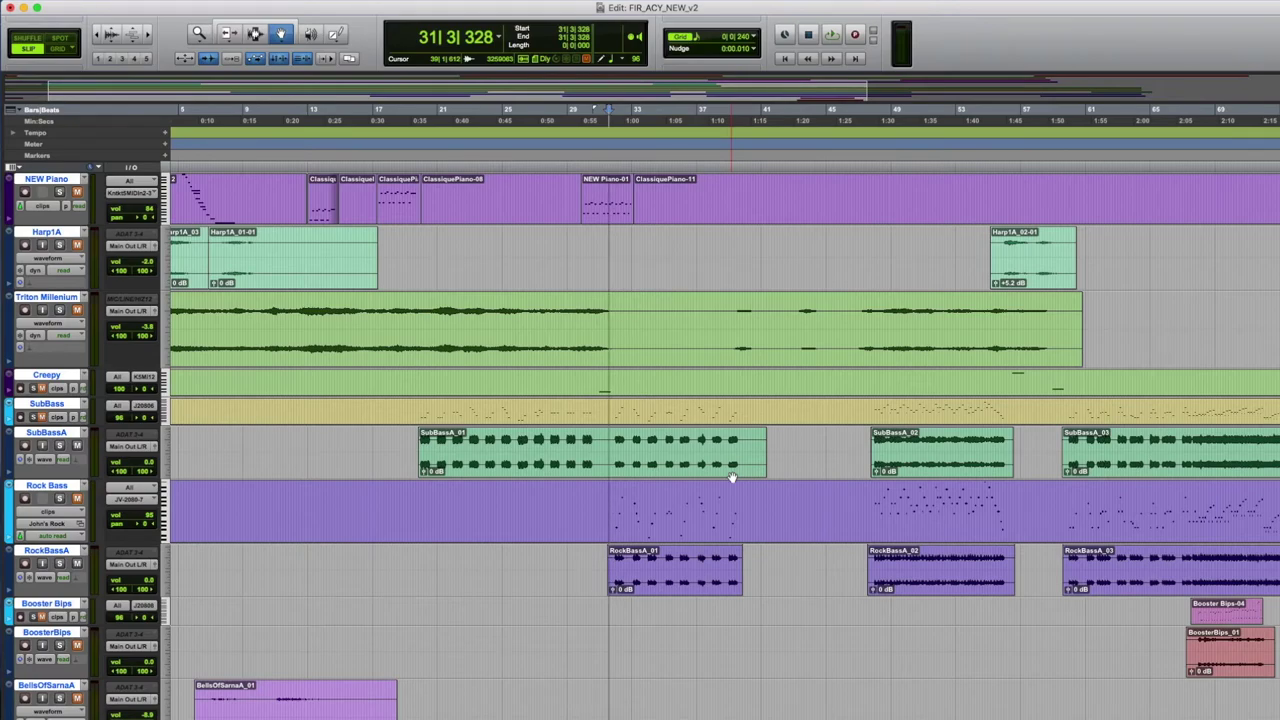
pyautogui.click(32, 362)
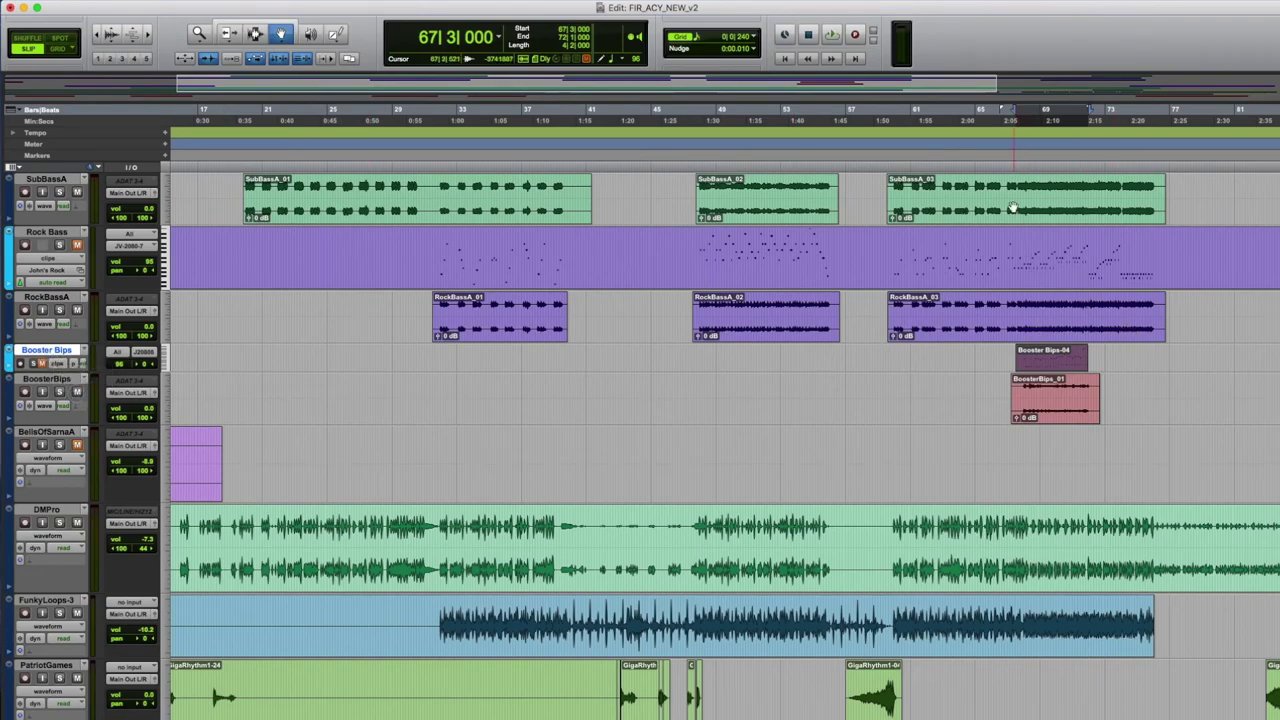
pyautogui.click(1020, 358)
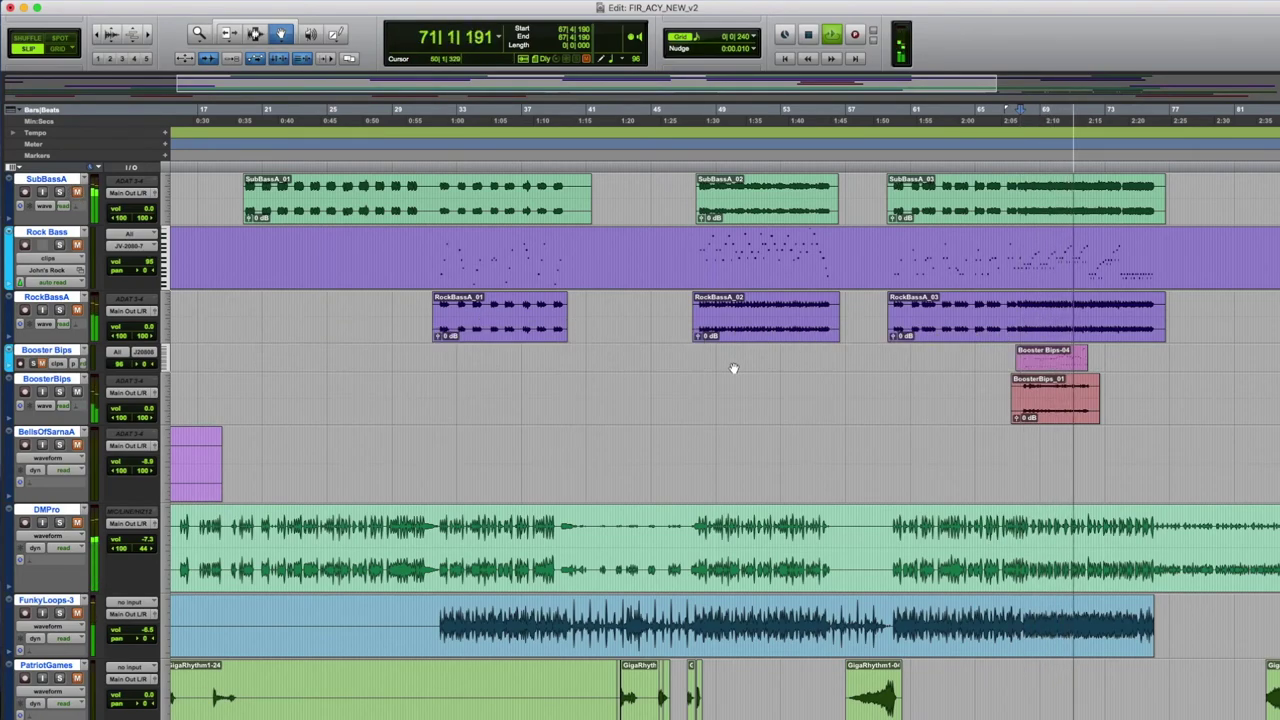
pyautogui.press('space')
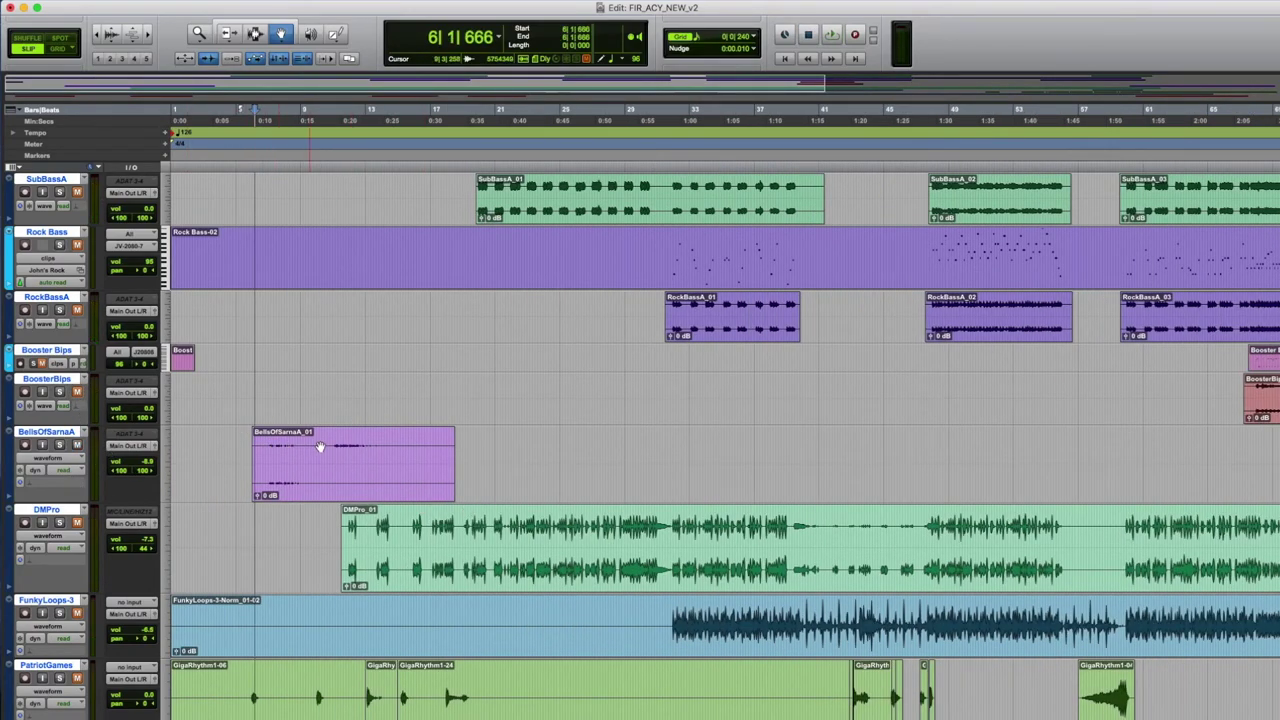
pyautogui.press('space')
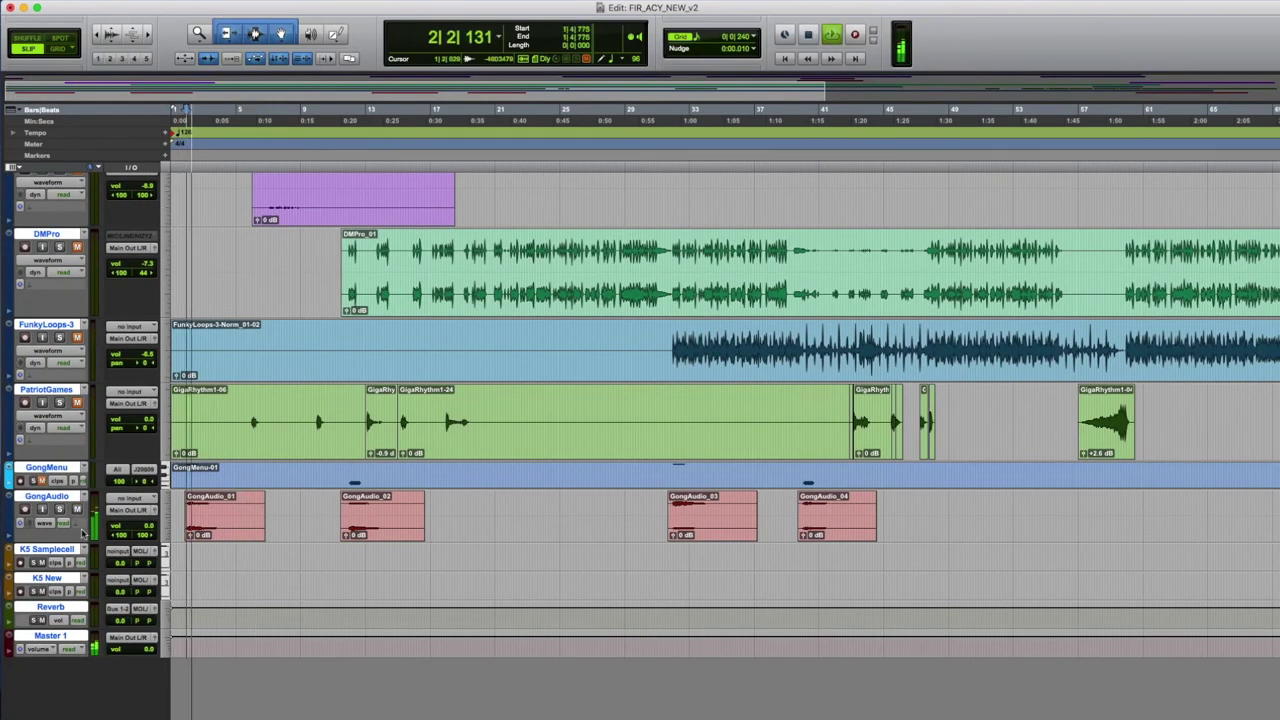
# Enlarge the GongMenu track to show its notes, and audition the GongAudio_02 hit from bar 11 beat 4.
pyautogui.moveTo(160, 491); pyautogui.dragTo(165, 550)
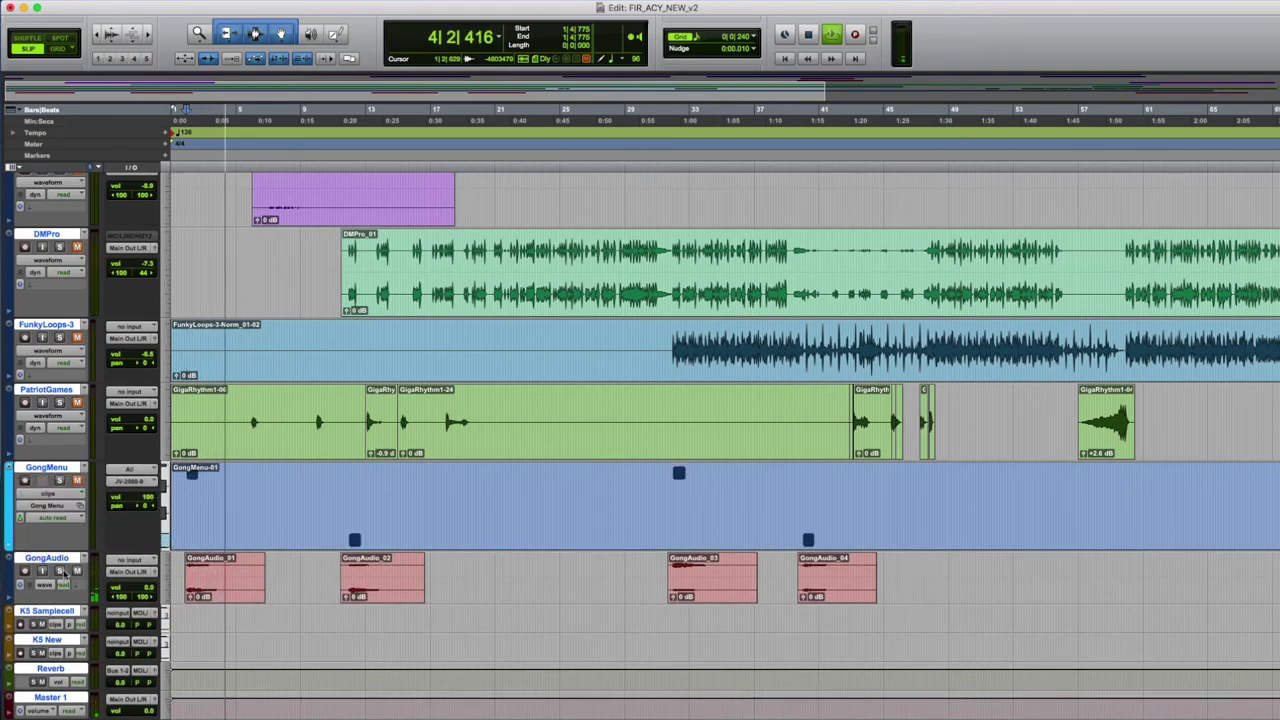
pyautogui.click(60, 506)
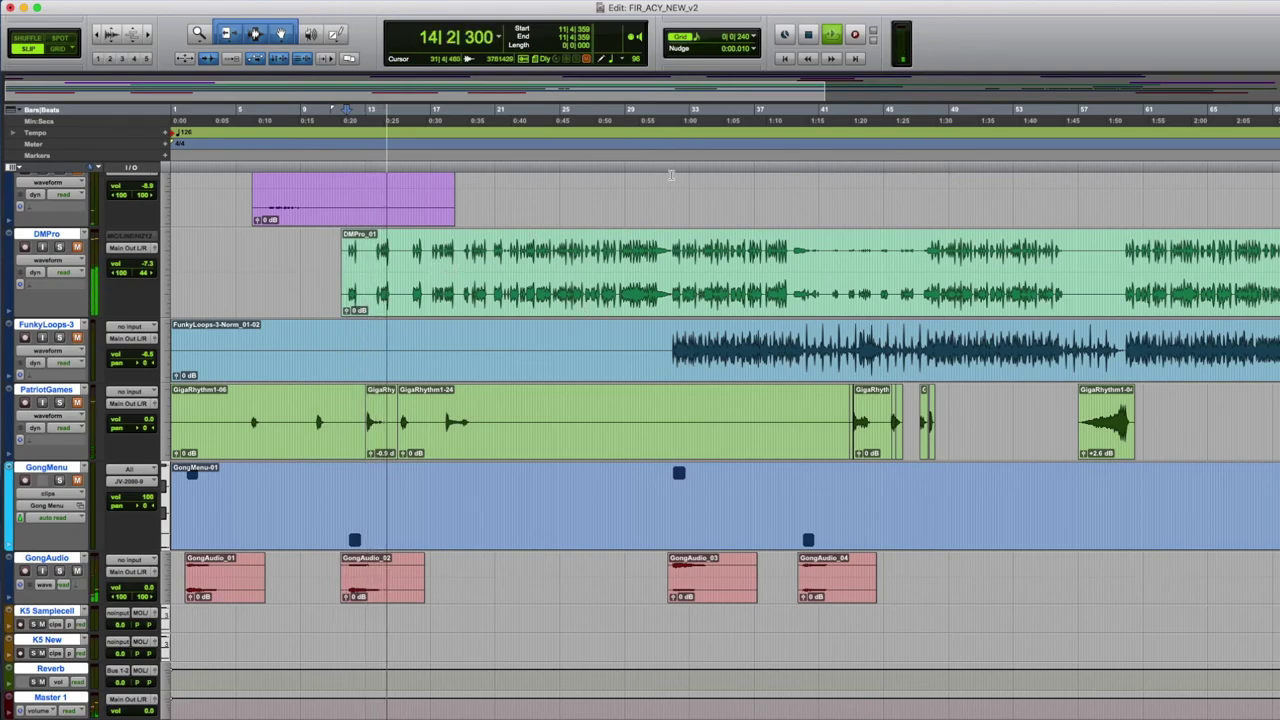
pyautogui.press('space')
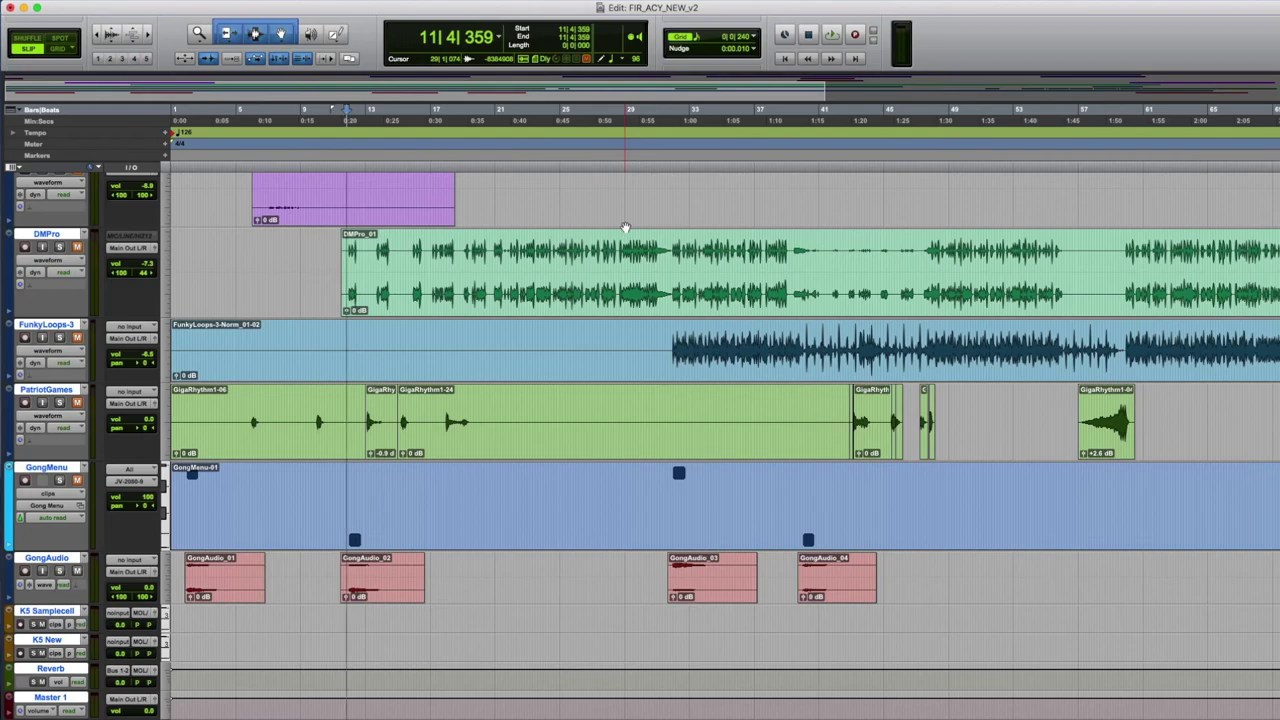
# Compare the first two gong hits by playing from bar 1 beat 4 and from bar 11 beat 3.
pyautogui.click(190, 430)
pyautogui.press('space')
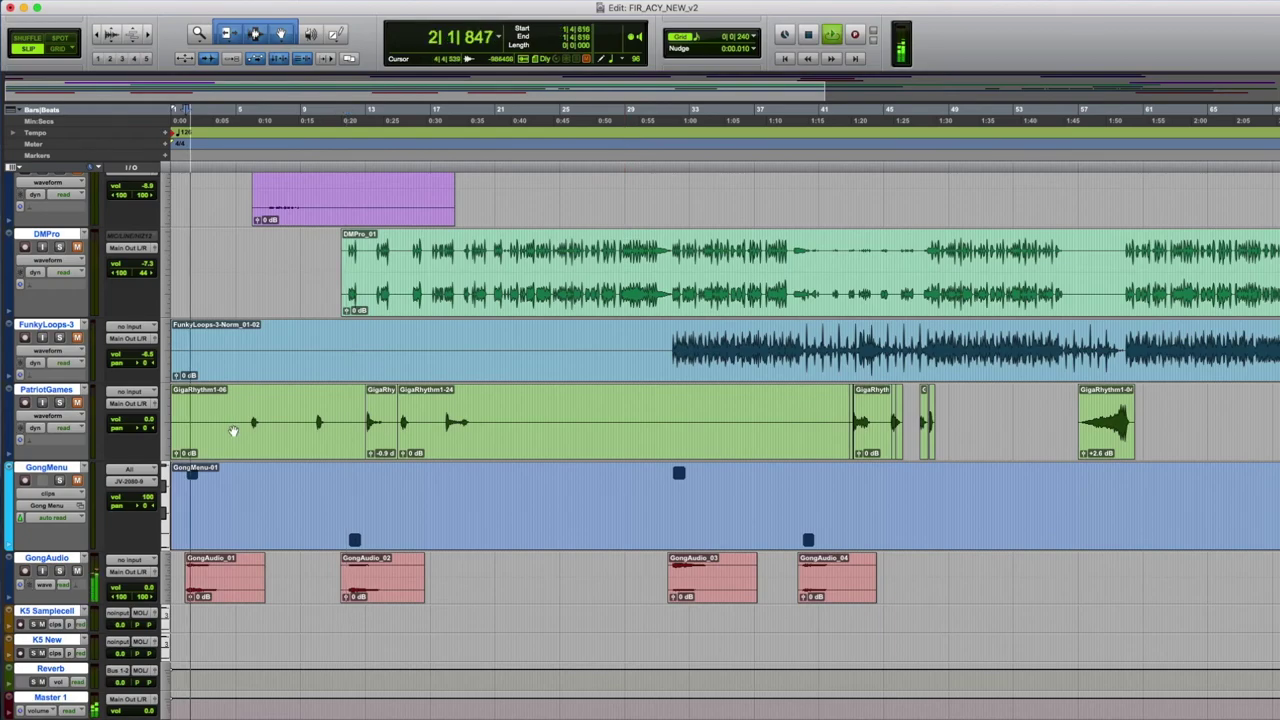
pyautogui.press('space')
pyautogui.click(356, 168)
pyautogui.click(343, 166)
pyautogui.press('space')
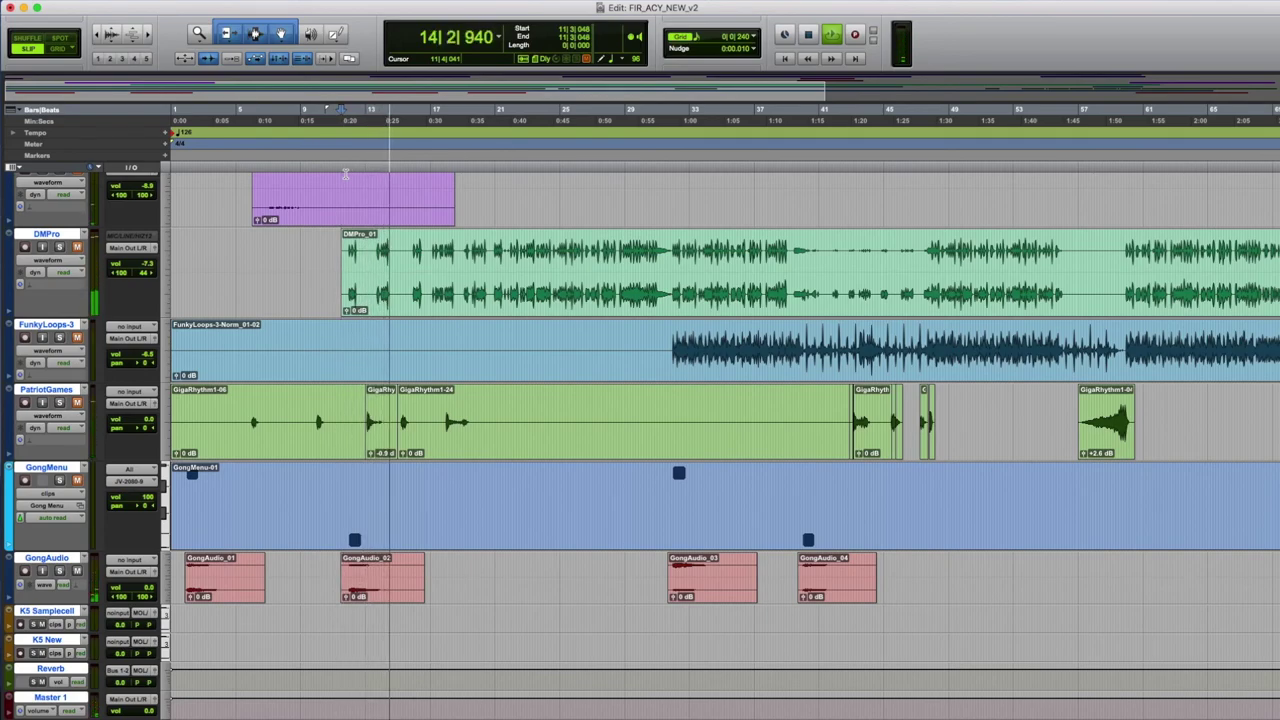
pyautogui.press('space')
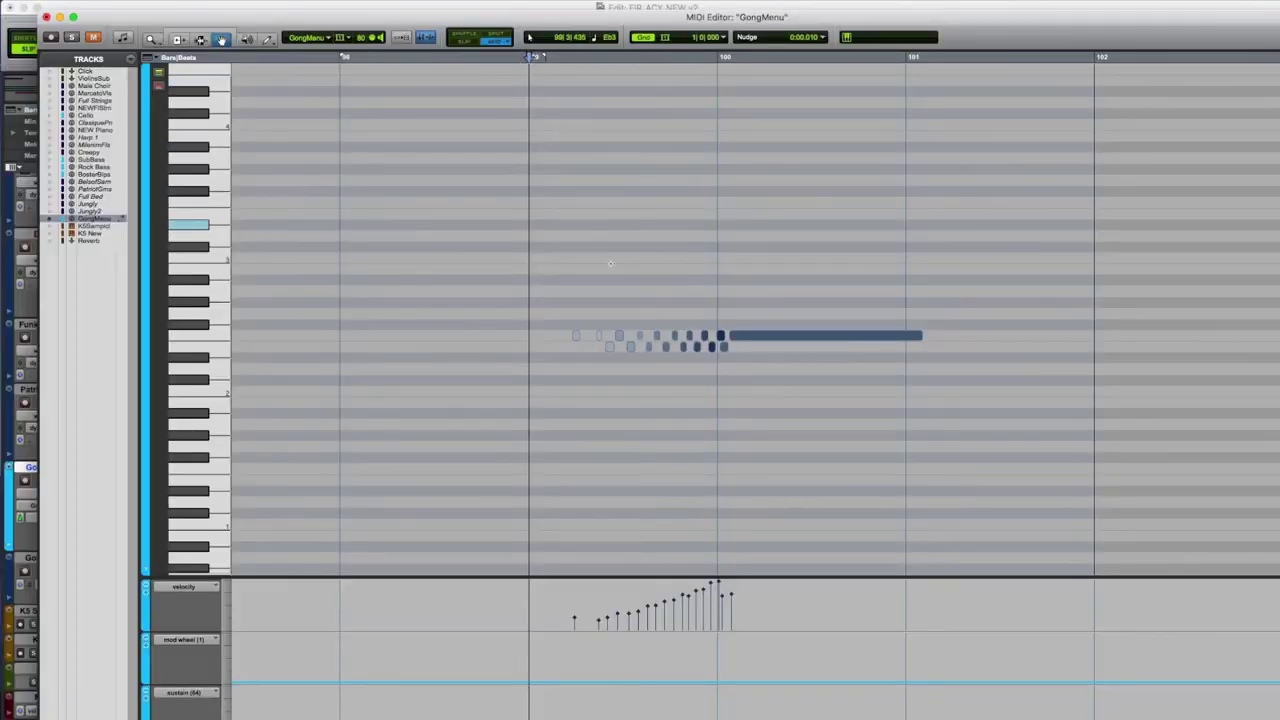
# Audition the closing GongMenu roll from bar 99 in the MIDI Editor and again in the Edit window.
pyautogui.press('space')
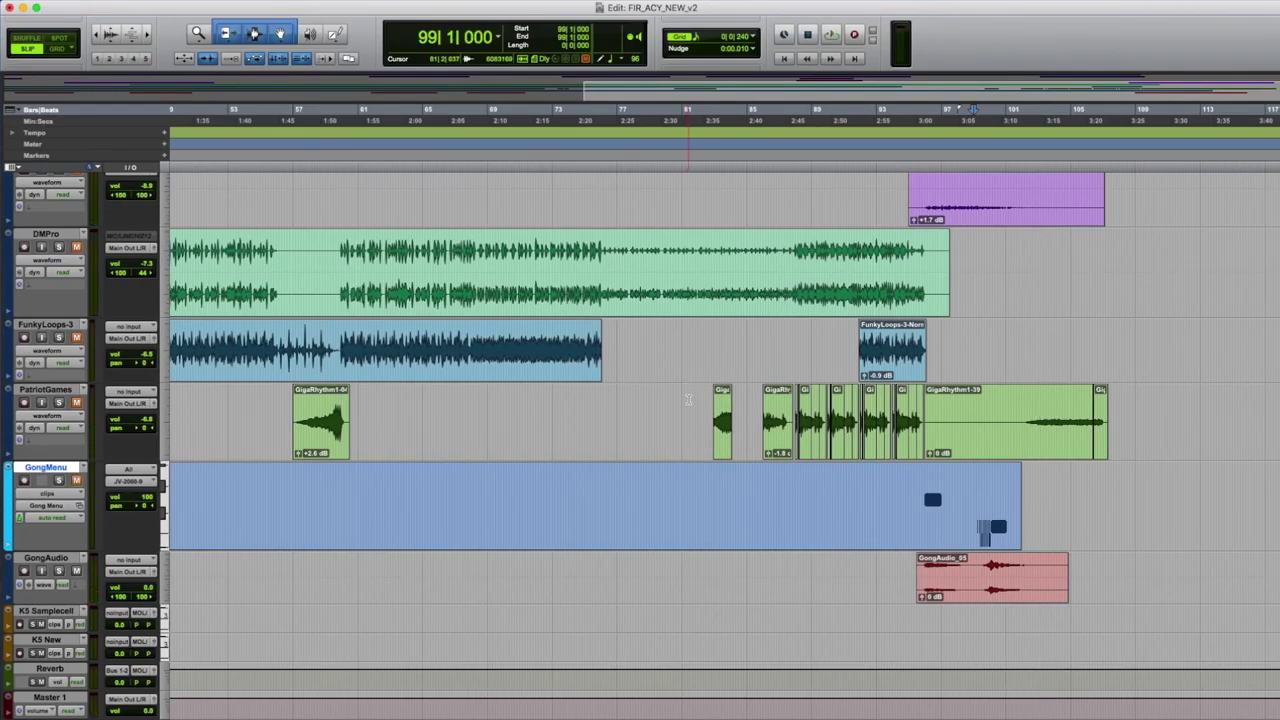
pyautogui.press('space')
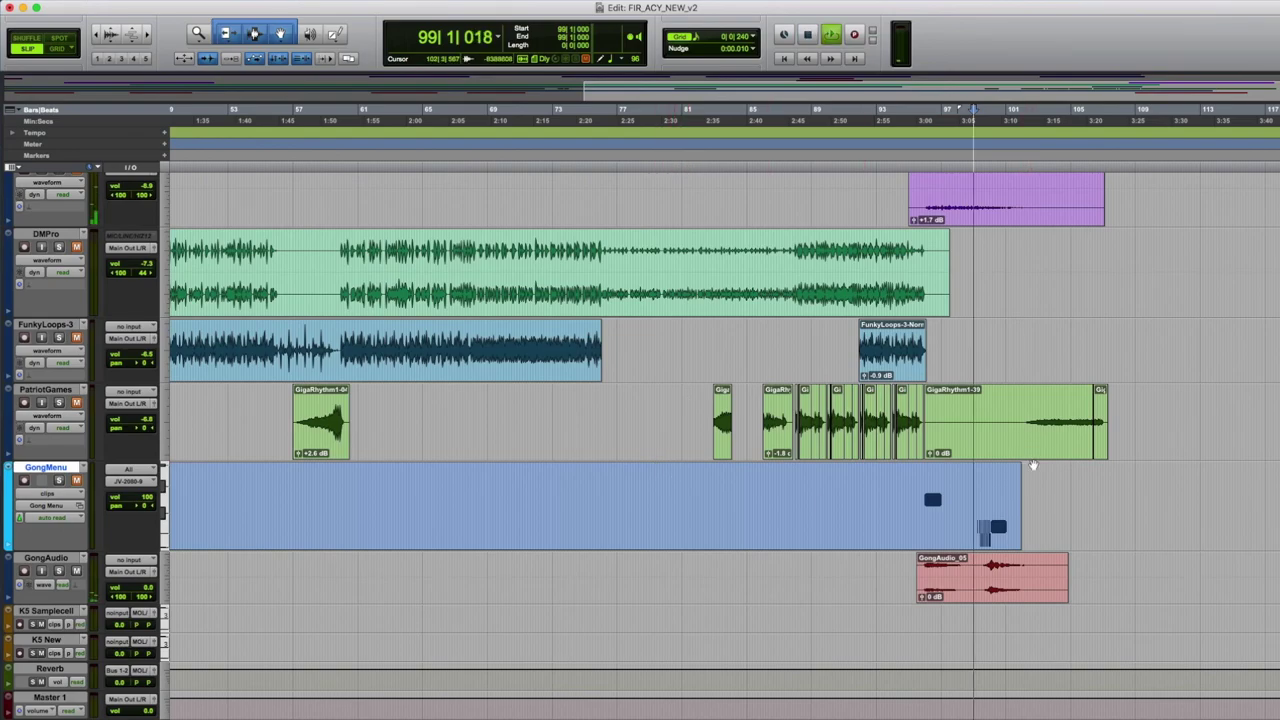